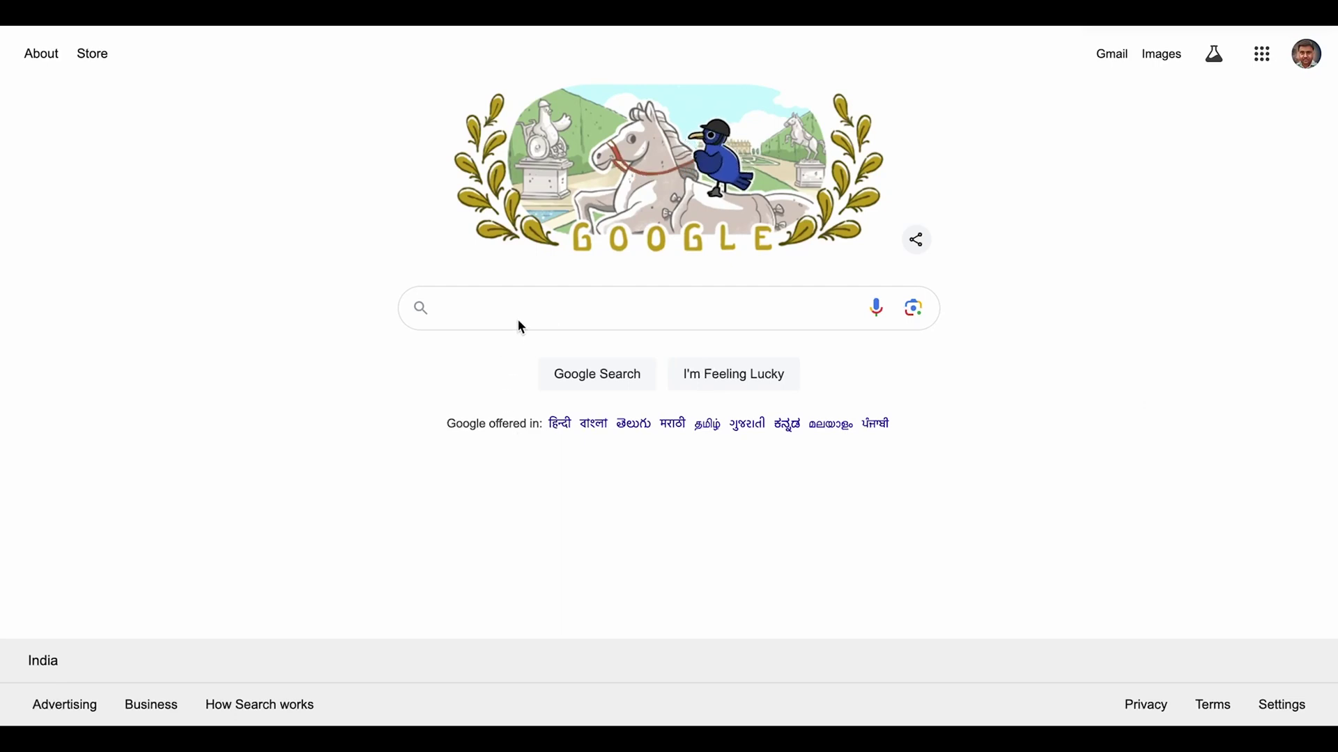
# - Search Google for 'bing webmaster tools' and open the Bing Webmaster Tools result
pyautogui.click(540, 312)
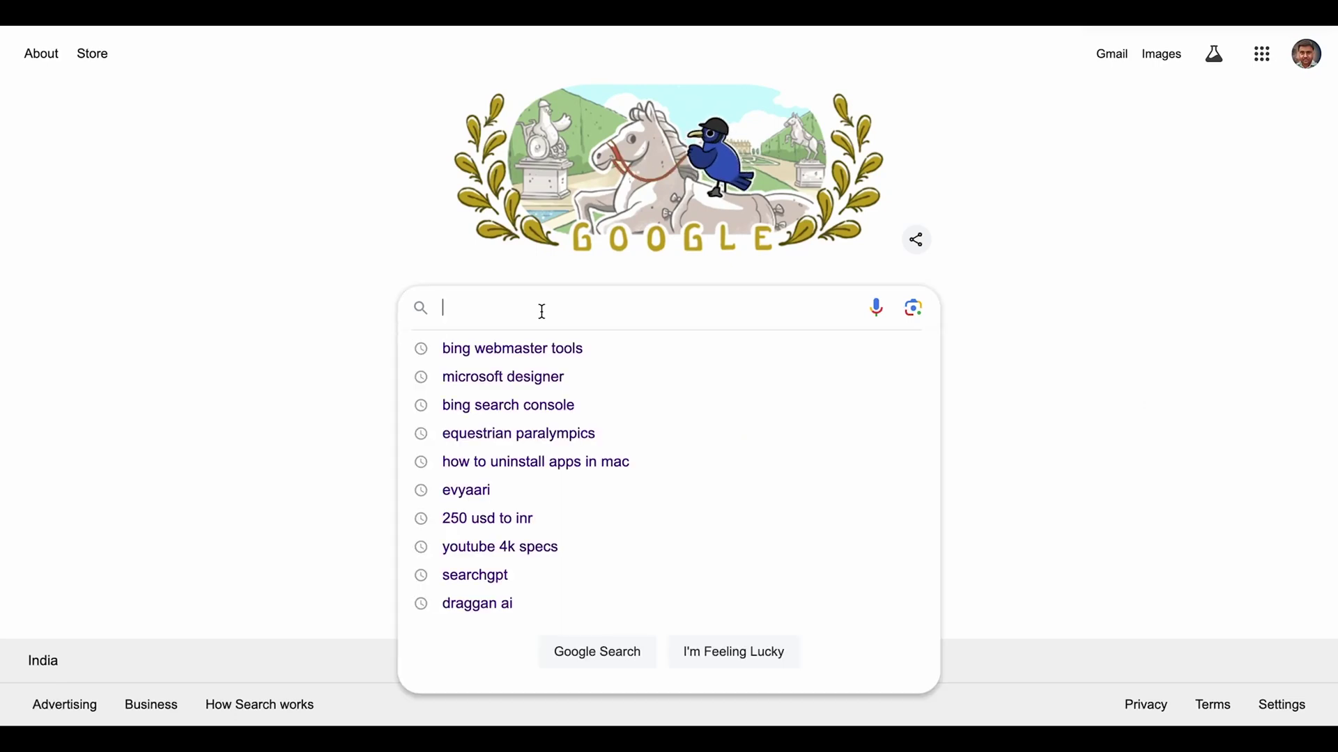
pyautogui.click(540, 350)
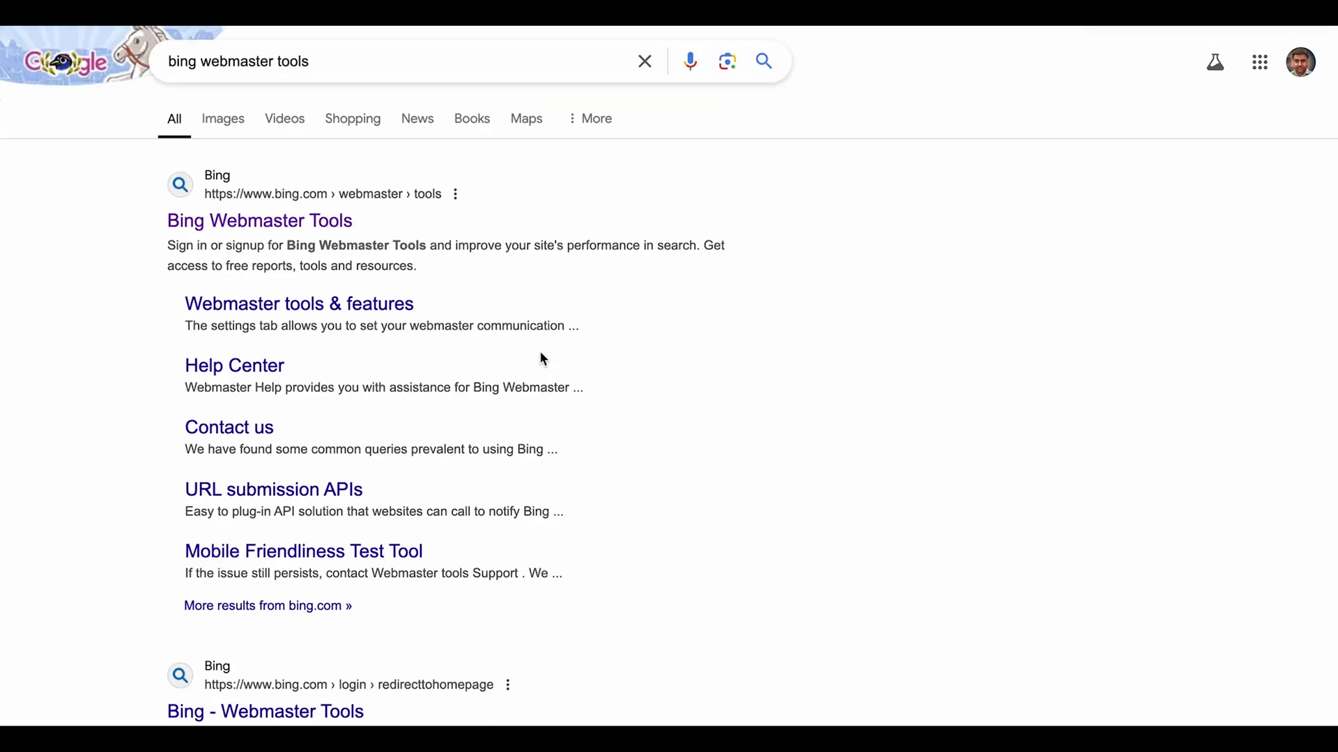
pyautogui.click(271, 222)
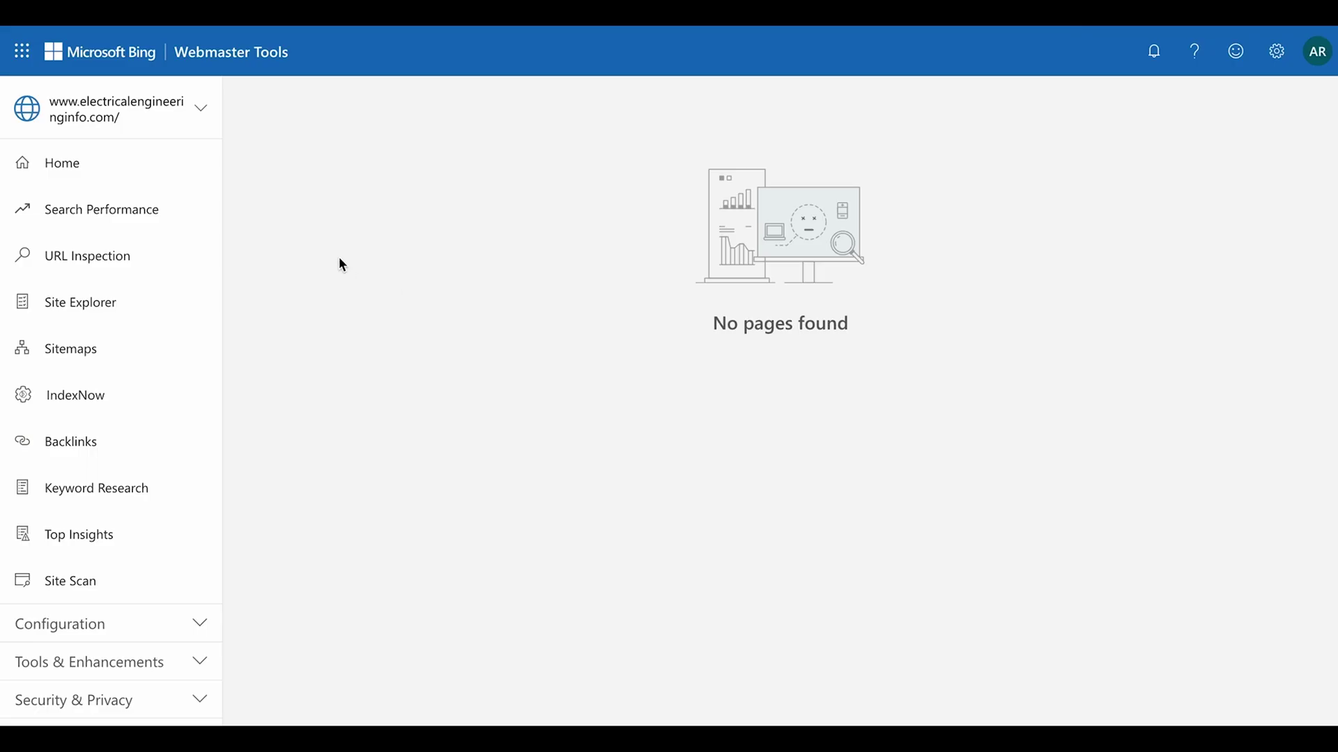
# - Choose 'Add a site' from the site selector, try the URL field, then start a new browser tab
pyautogui.click(145, 124)
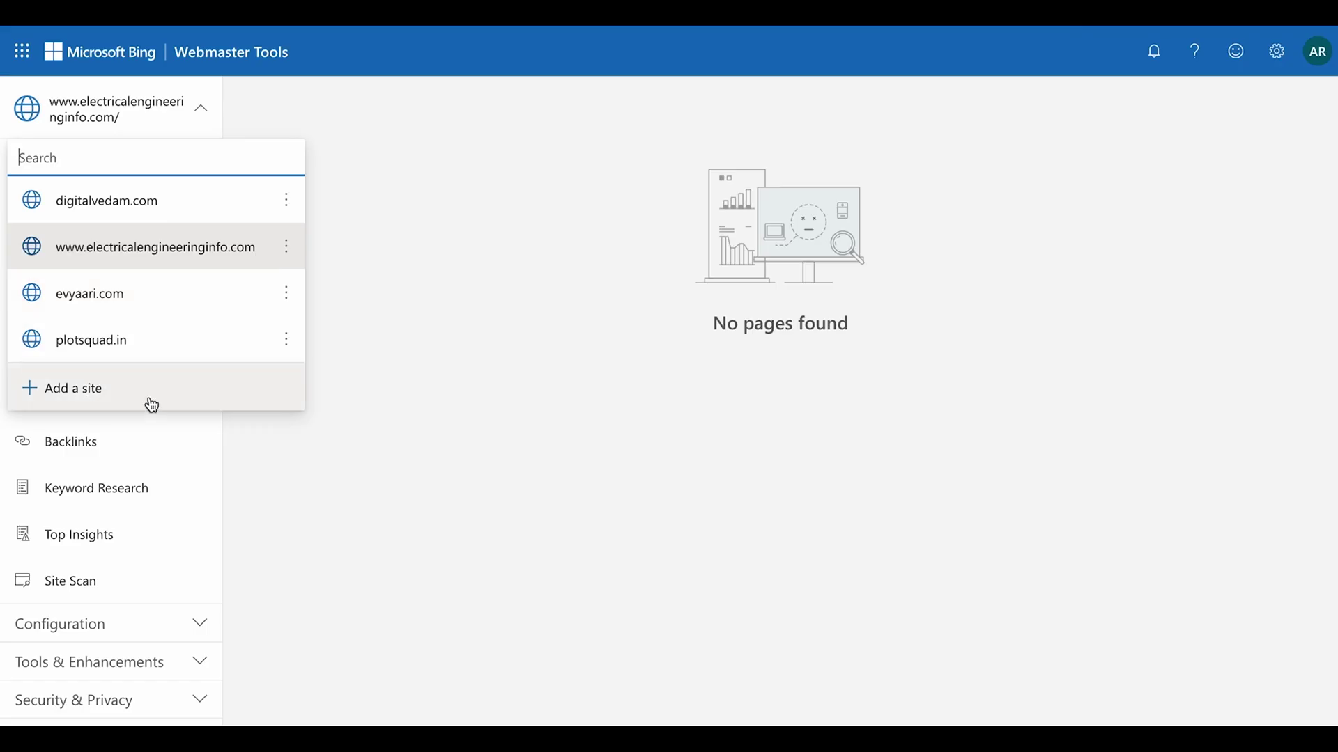
pyautogui.click(79, 396)
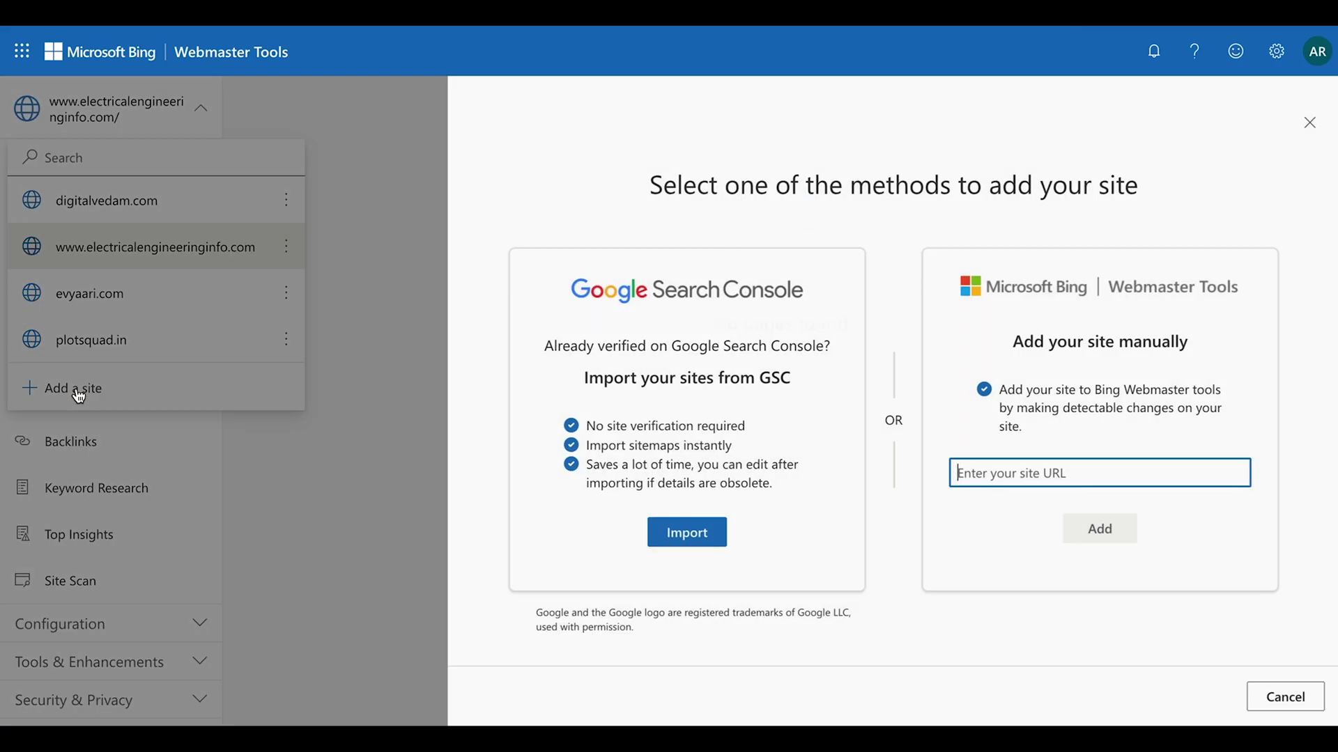
pyautogui.click(995, 468)
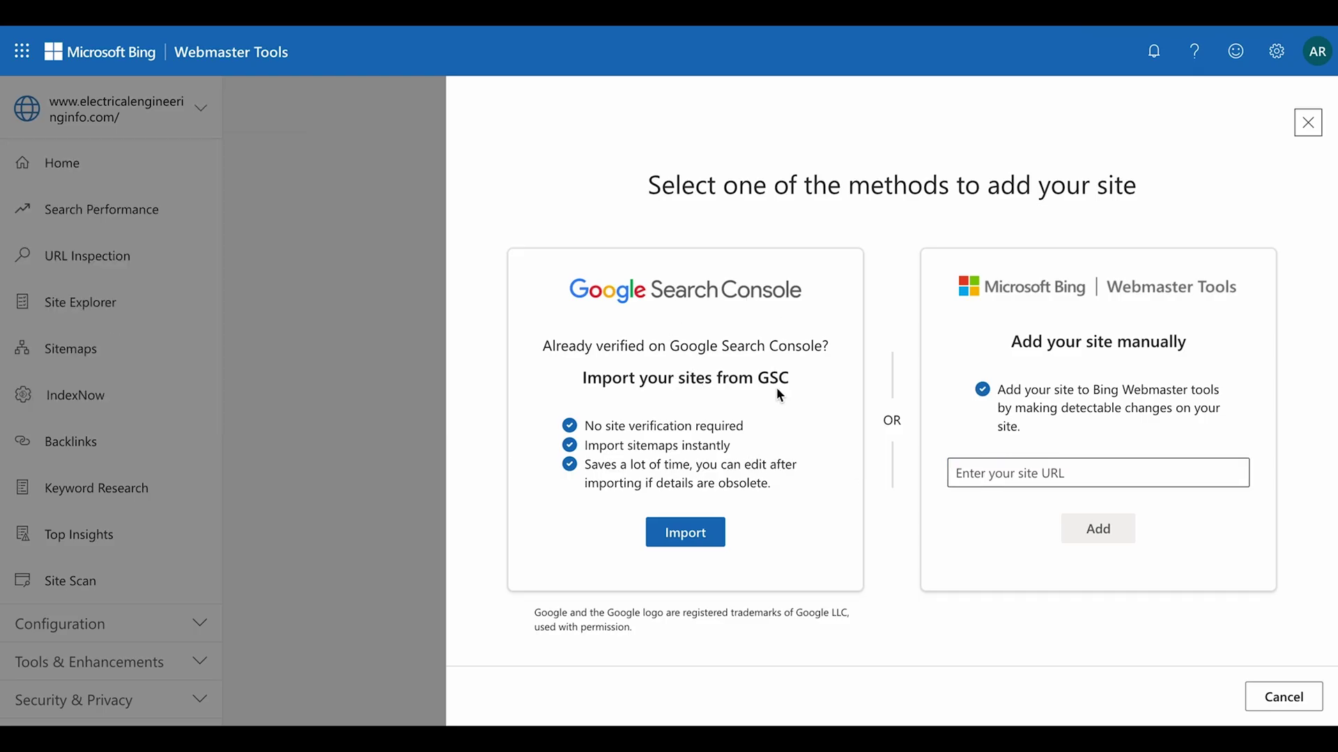
pyautogui.click(977, 473)
pyautogui.click(953, 345)
pyautogui.click(1024, 474)
pyautogui.click(943, 428)
pyautogui.click(1003, 474)
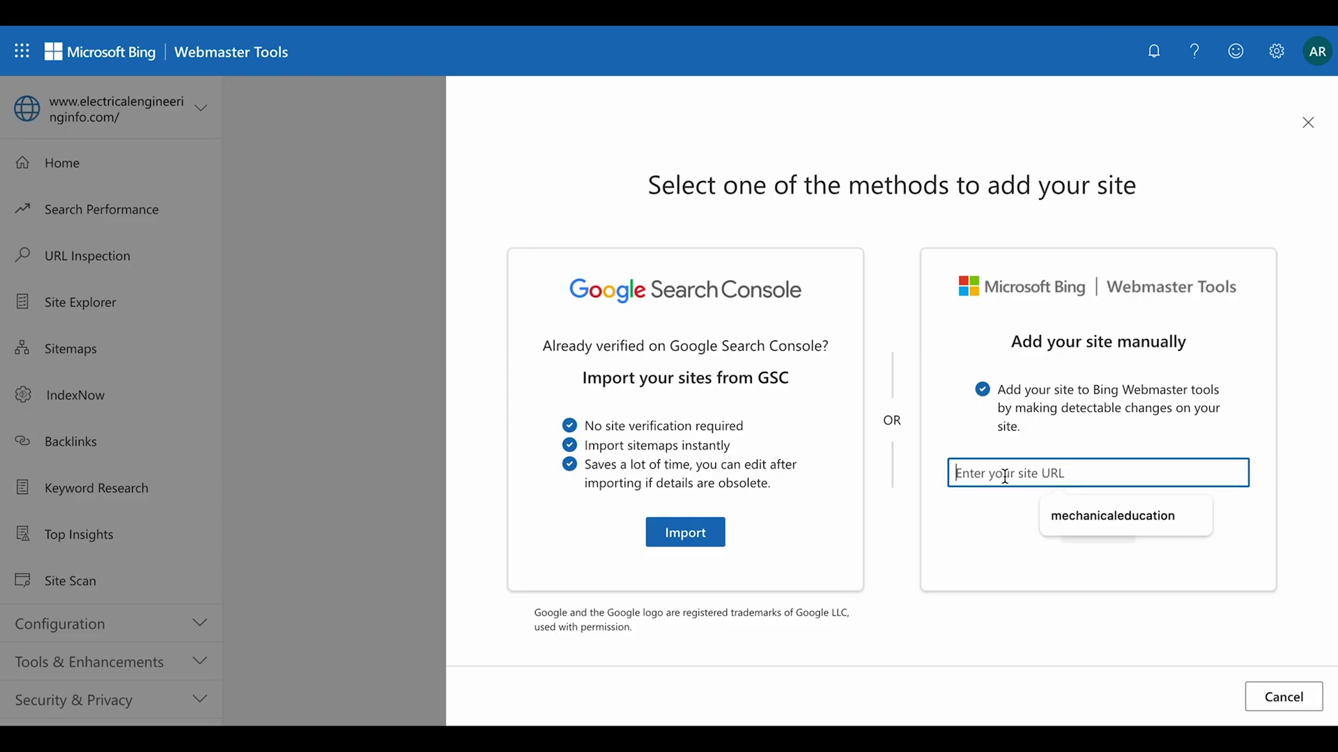
pyautogui.click(935, 354)
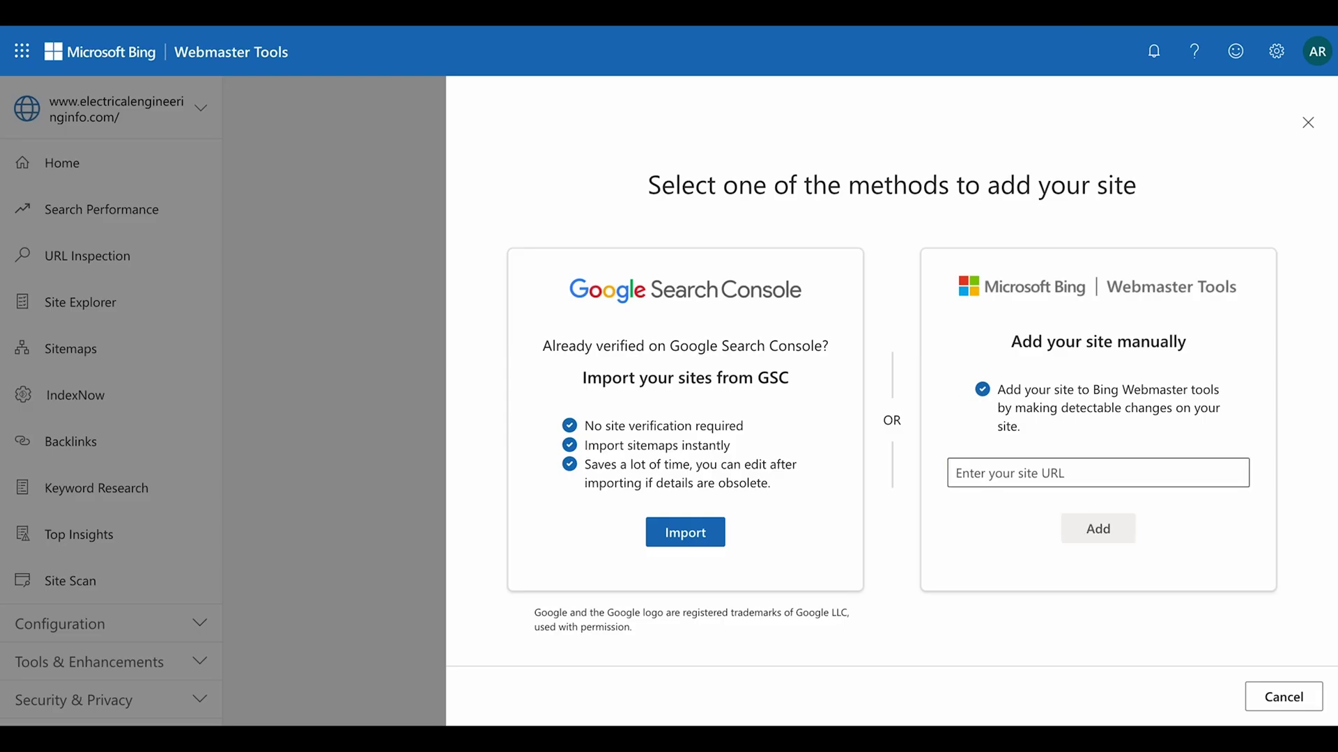
pyautogui.hotkey('ctrl', 't')
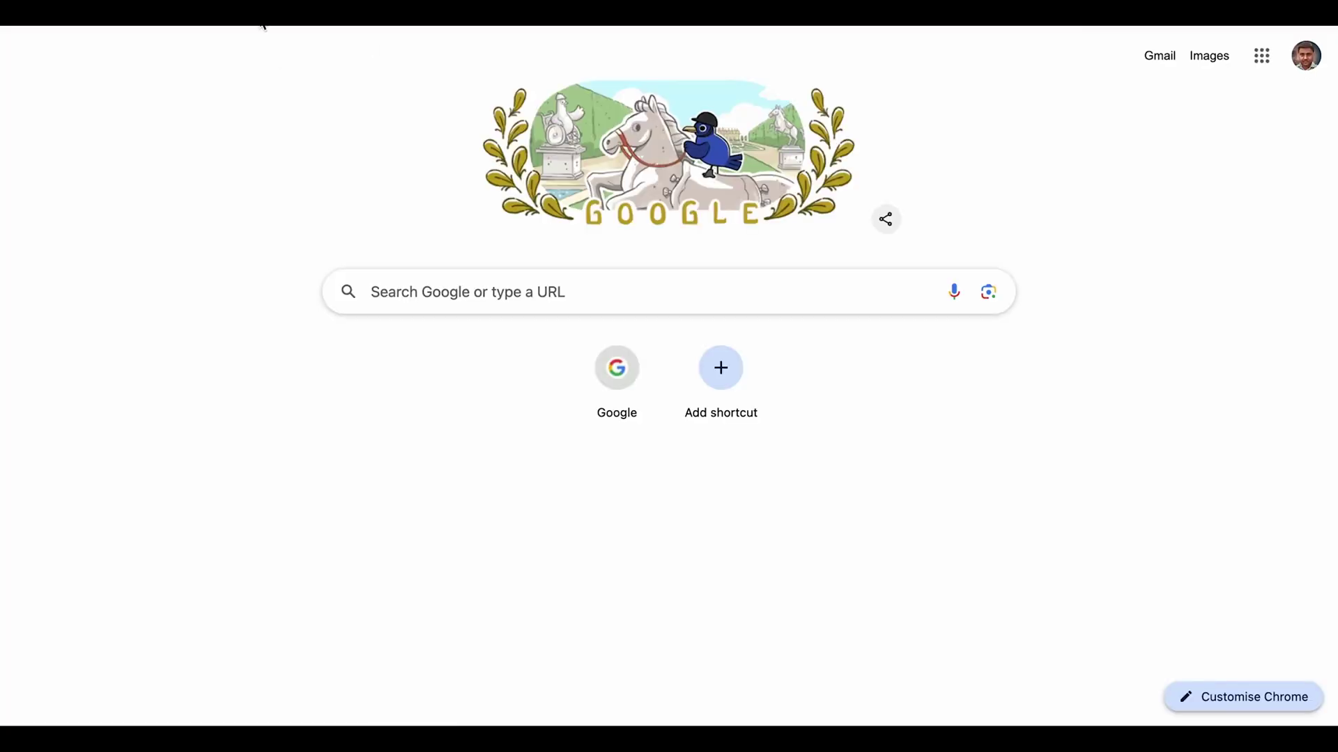
pyautogui.click(244, 21)
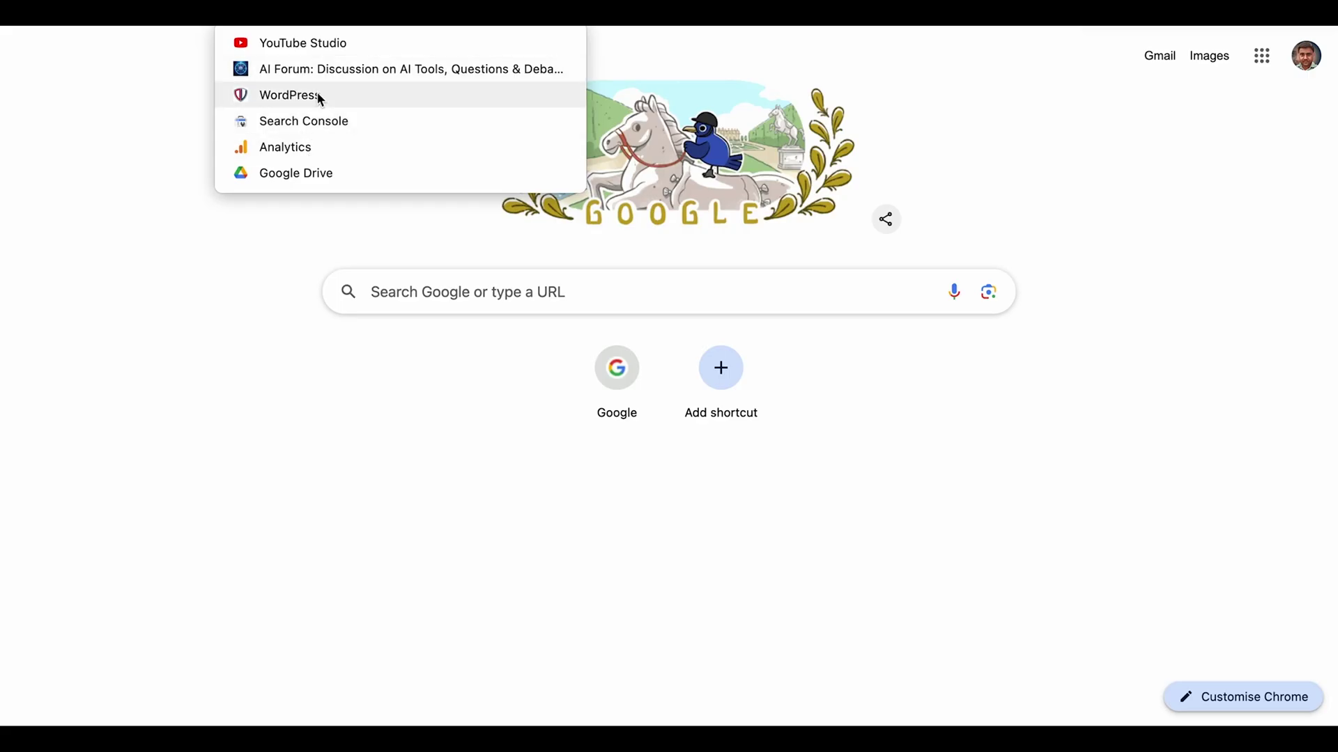
pyautogui.click(302, 121)
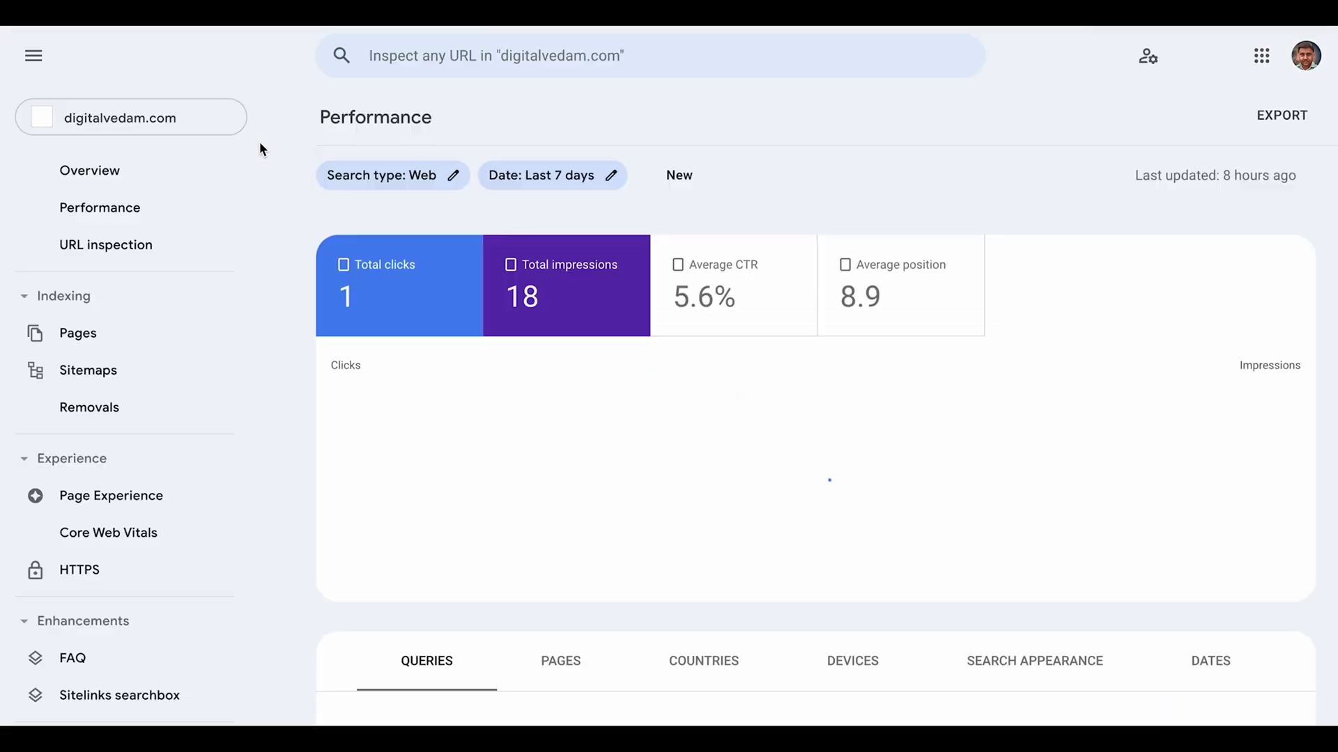
pyautogui.click(180, 129)
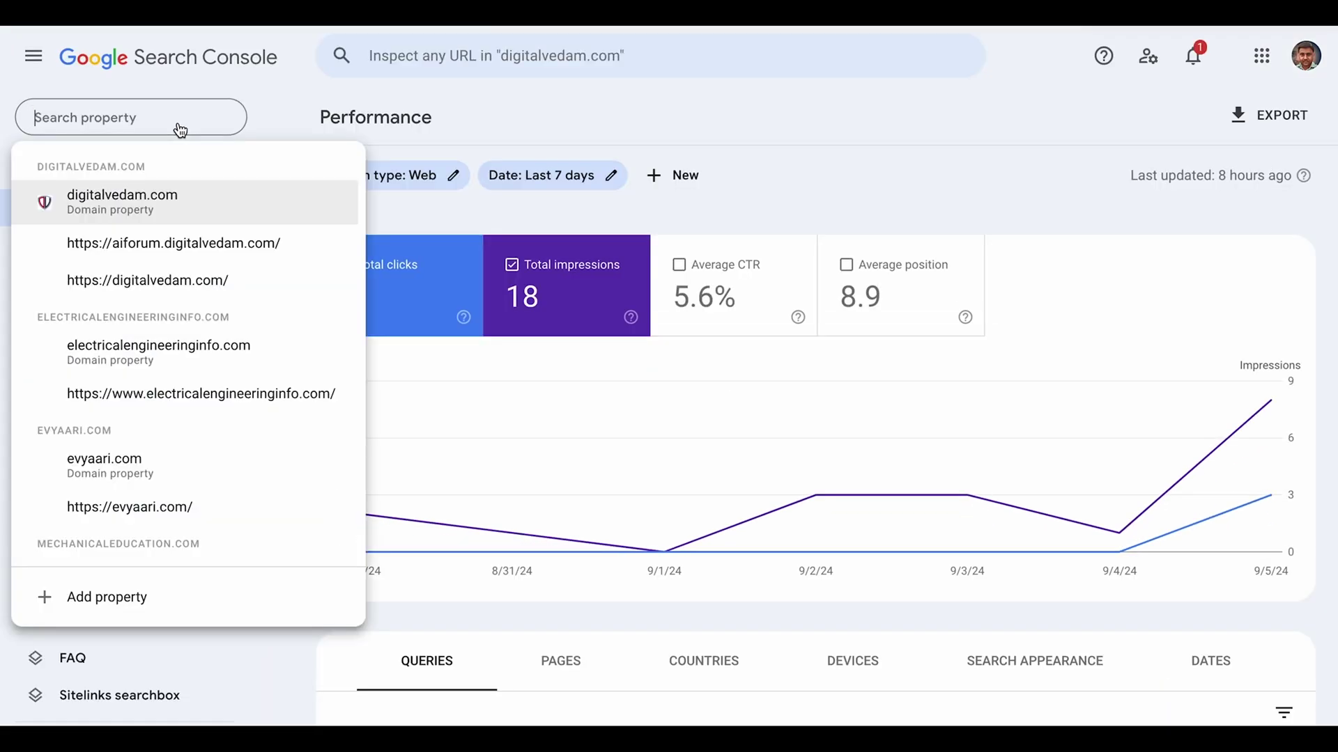
pyautogui.click(210, 246)
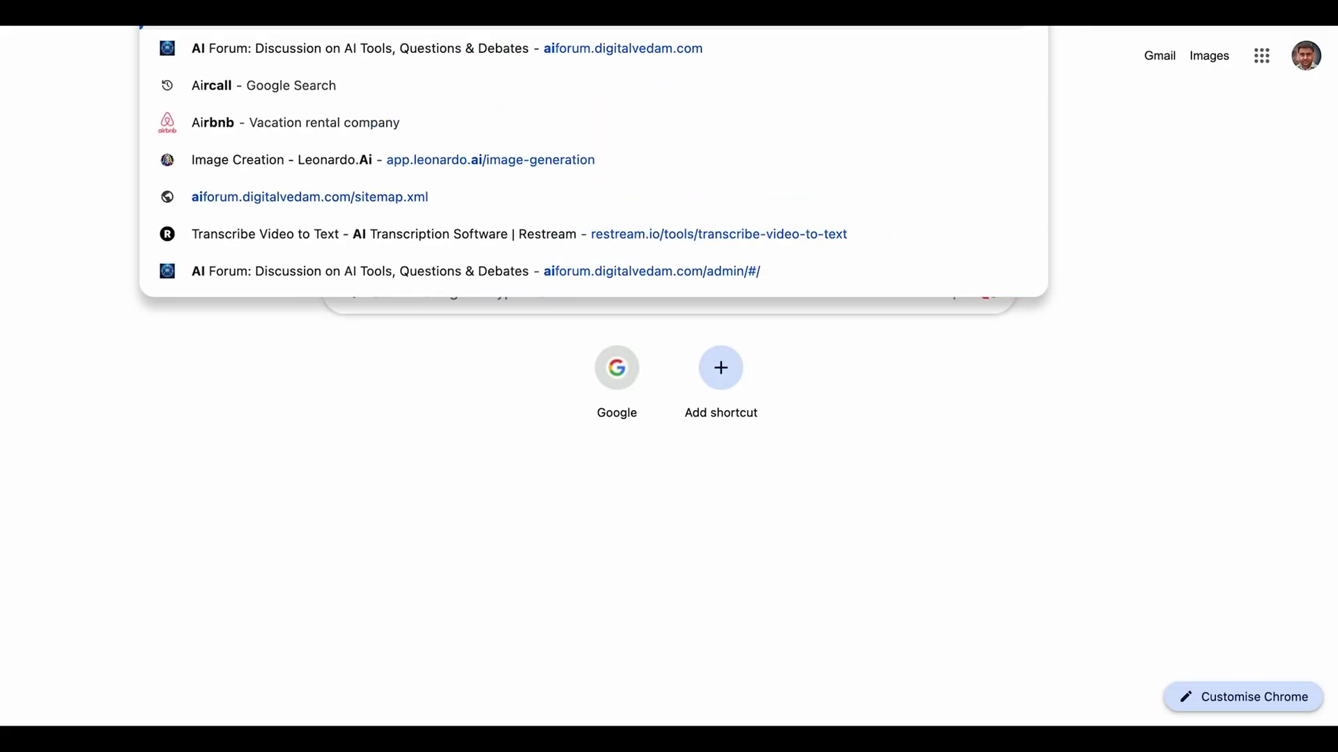
pyautogui.write('ff')
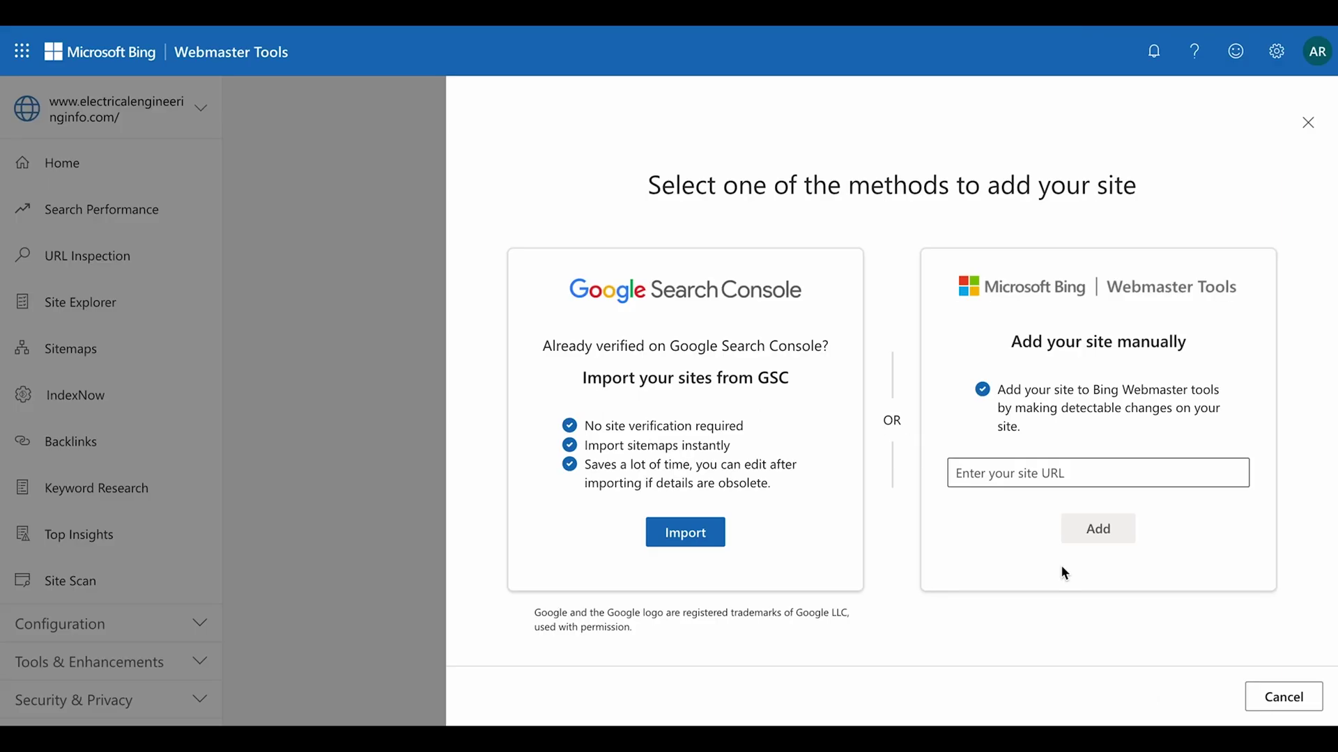
pyautogui.click(1030, 481)
pyautogui.write('https://aiforum.digitalvedam.com/')
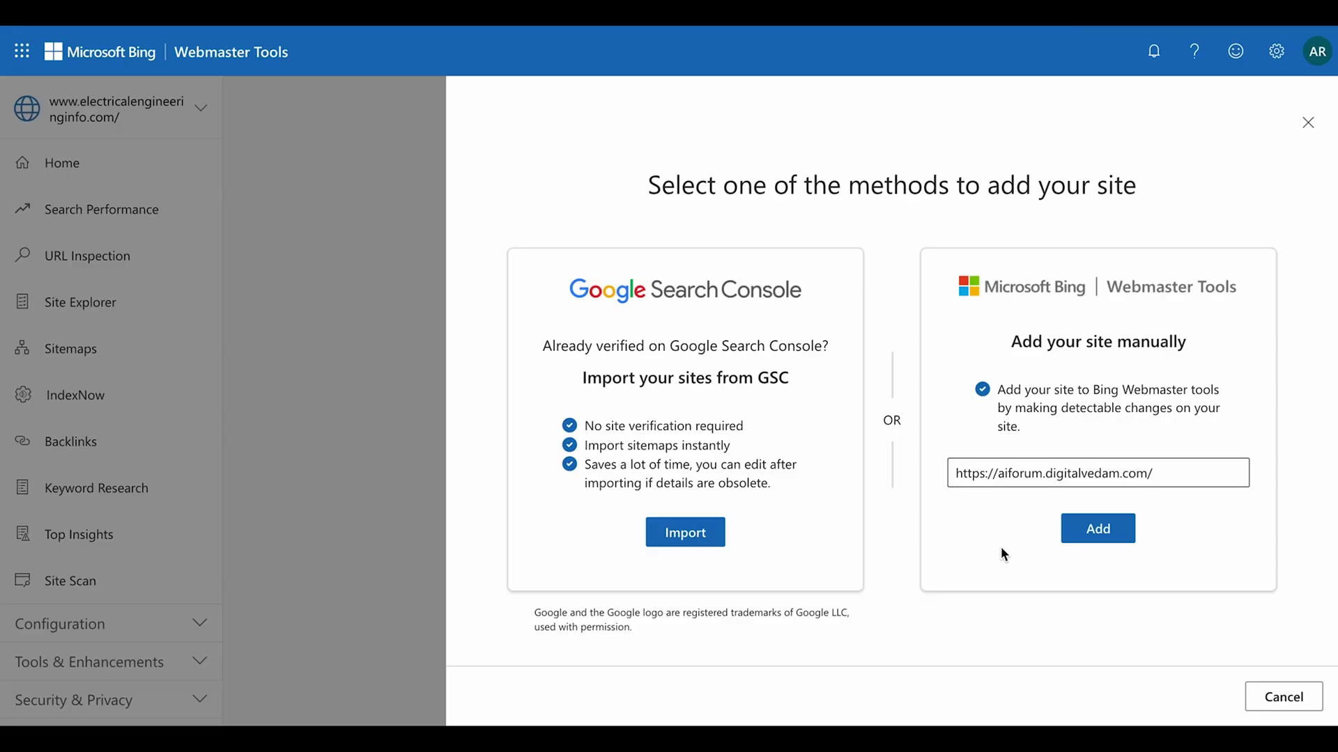
pyautogui.click(1102, 484)
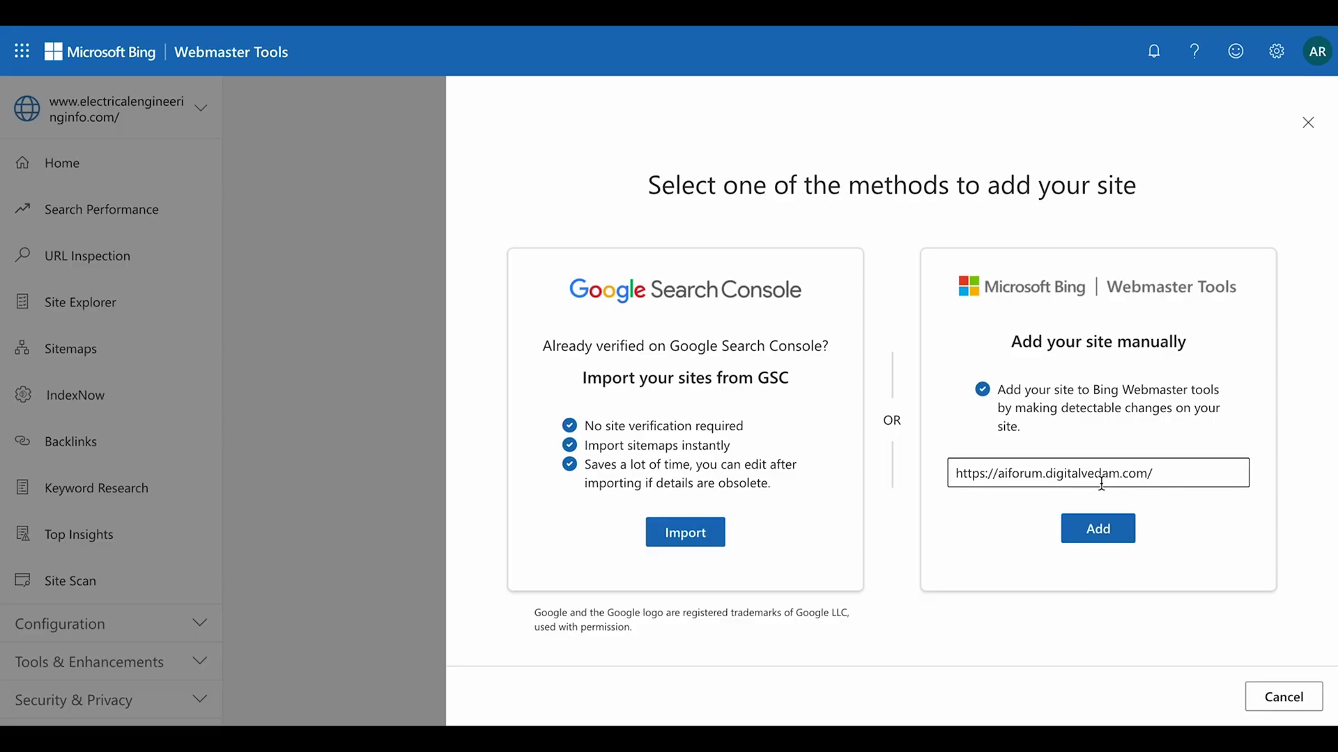
pyautogui.tripleClick(1169, 478)
pyautogui.click(1203, 528)
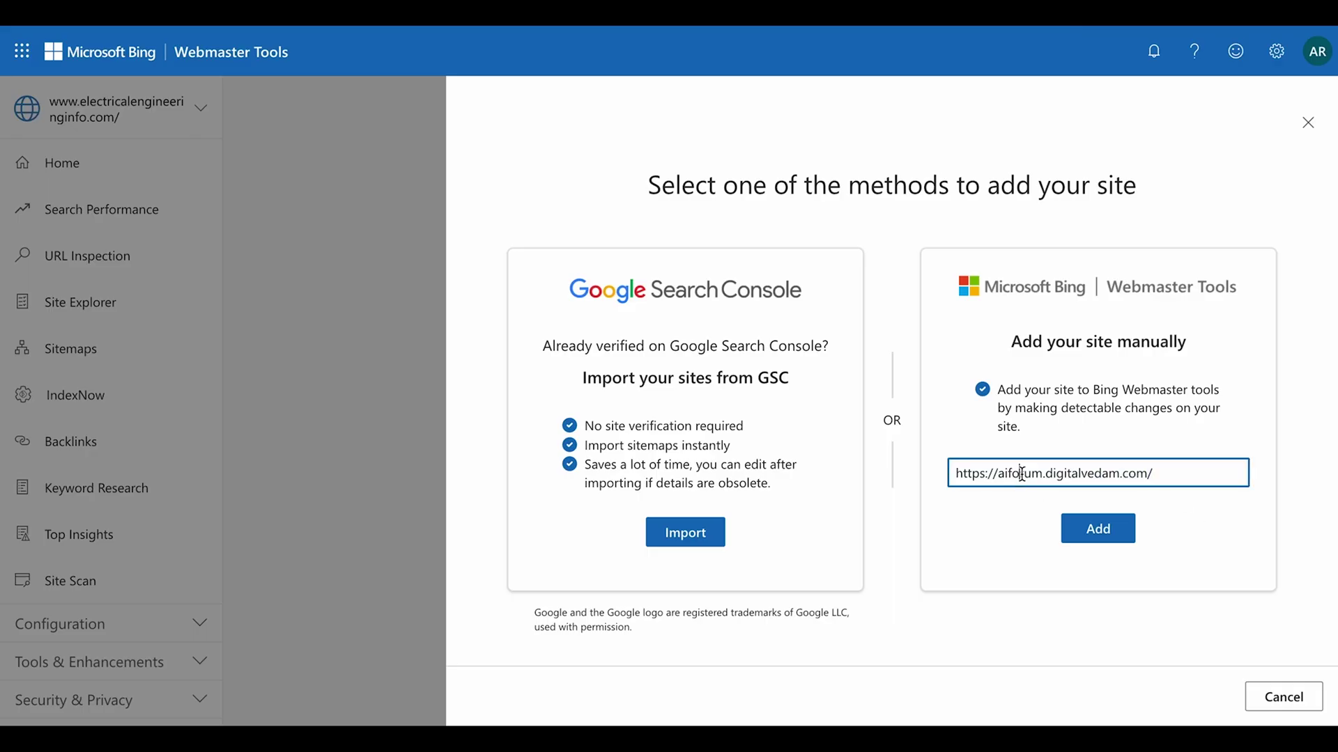
pyautogui.tripleClick(1183, 463)
pyautogui.click(1209, 525)
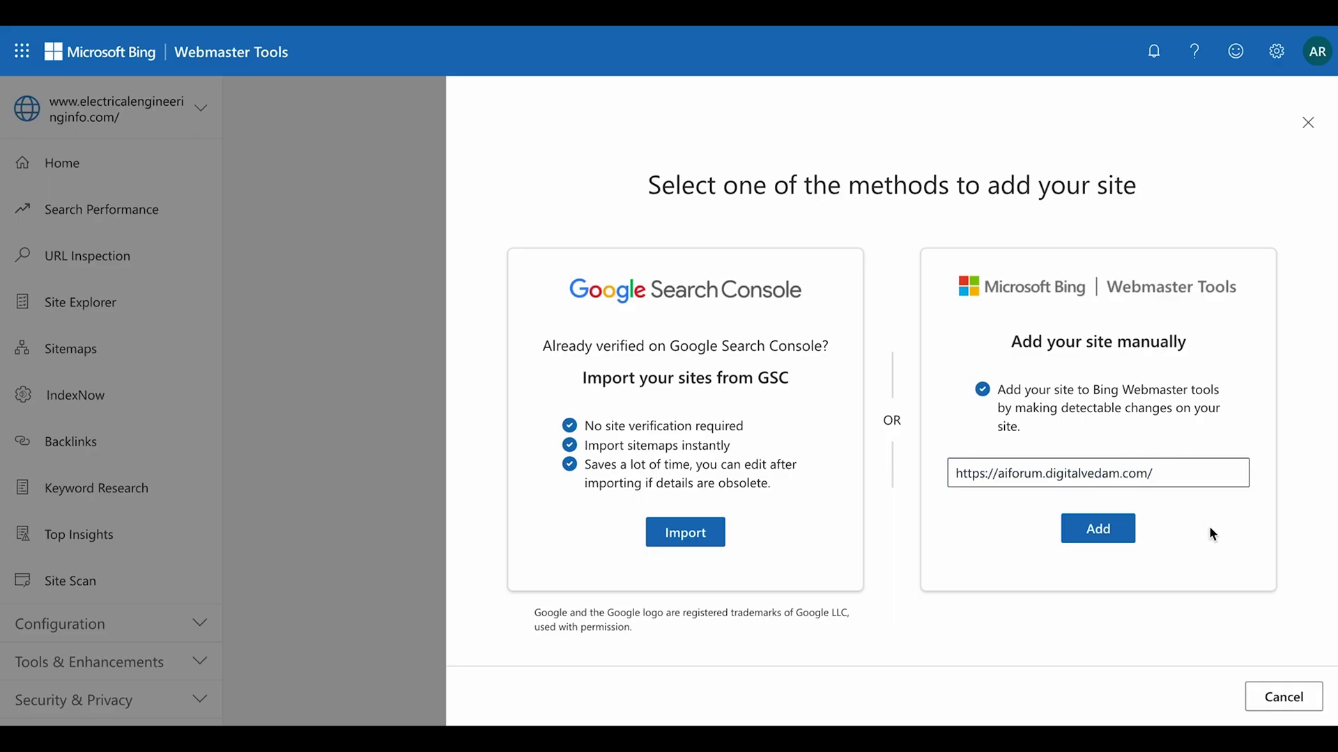
pyautogui.click(1110, 537)
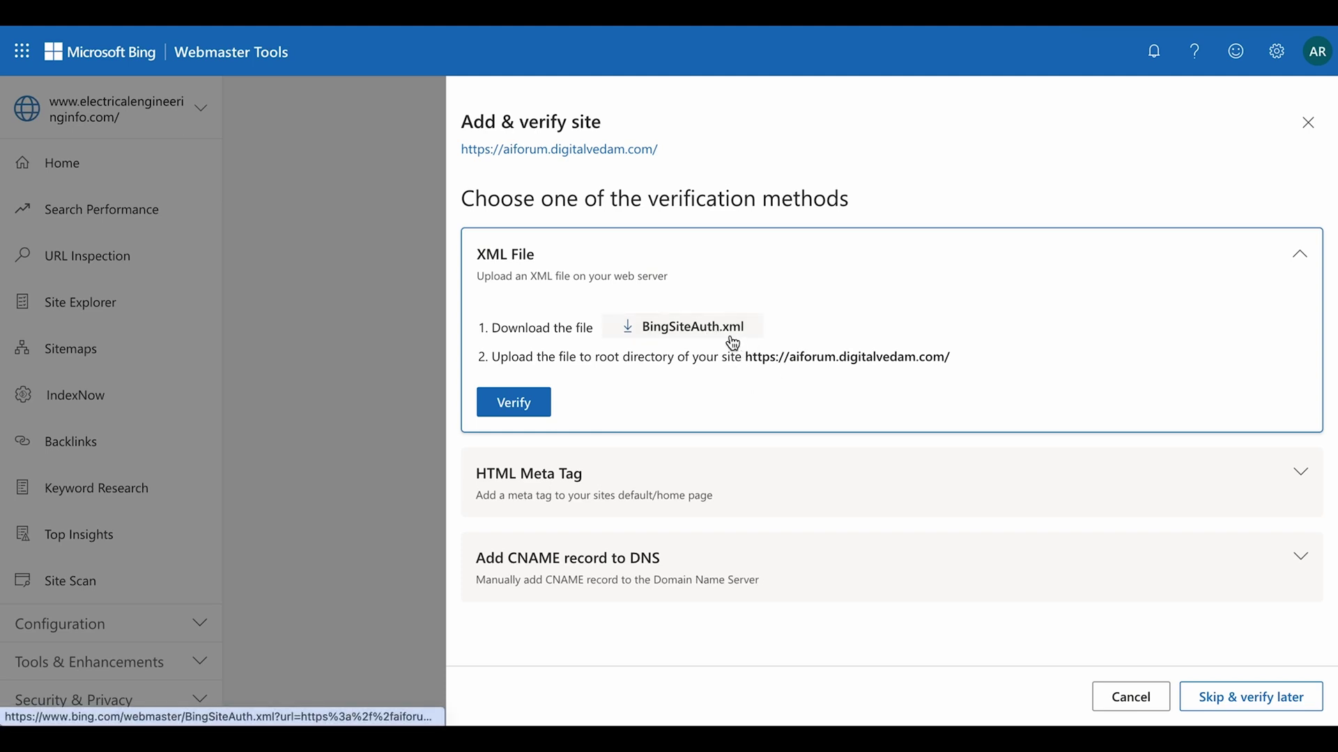
# - Download the BingSiteAuth.xml verification file and save it to the Downloads folder
pyautogui.click(657, 334)
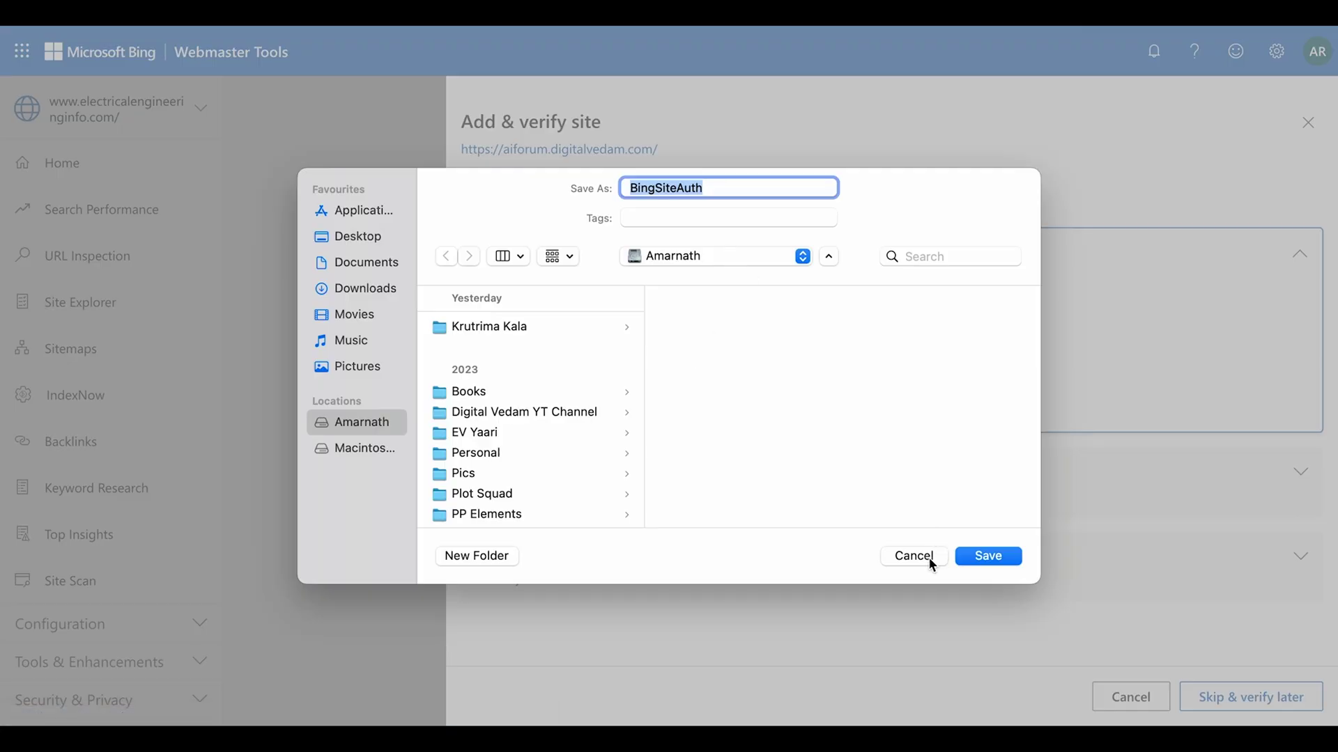
pyautogui.click(931, 560)
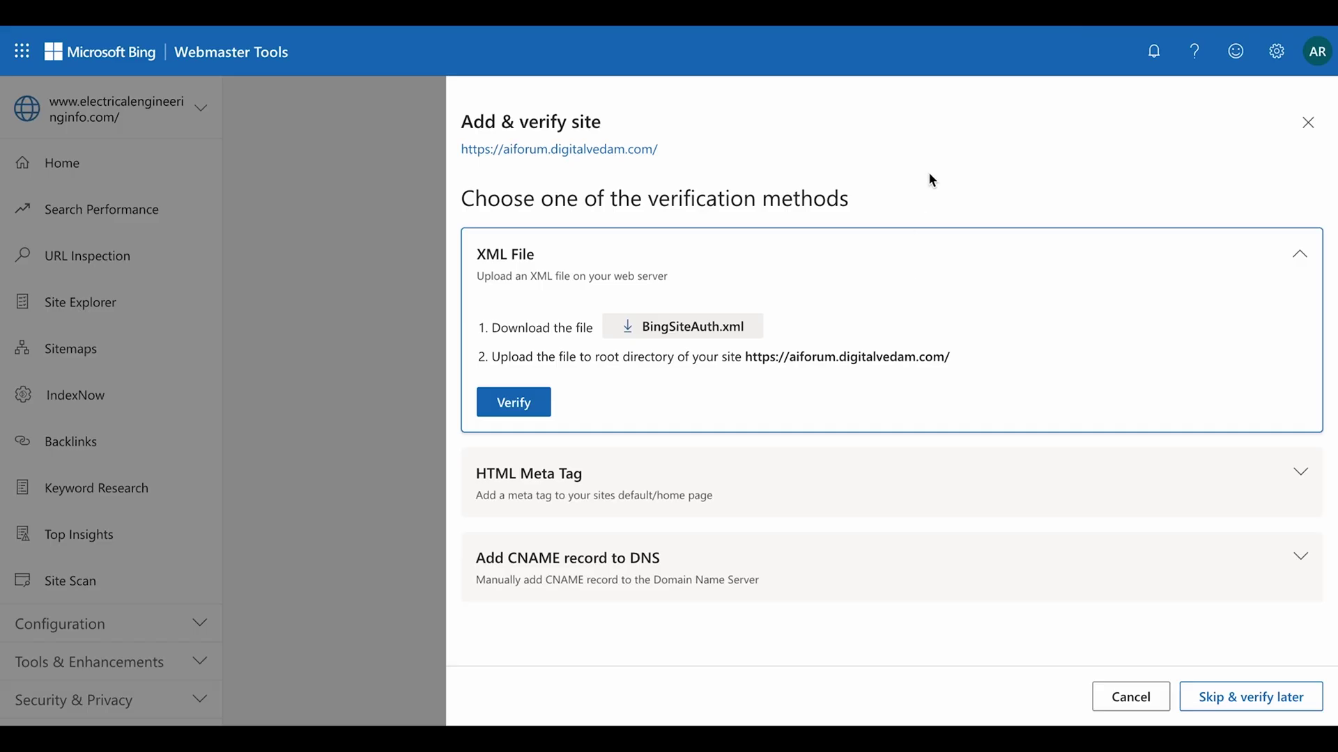
pyautogui.click(683, 342)
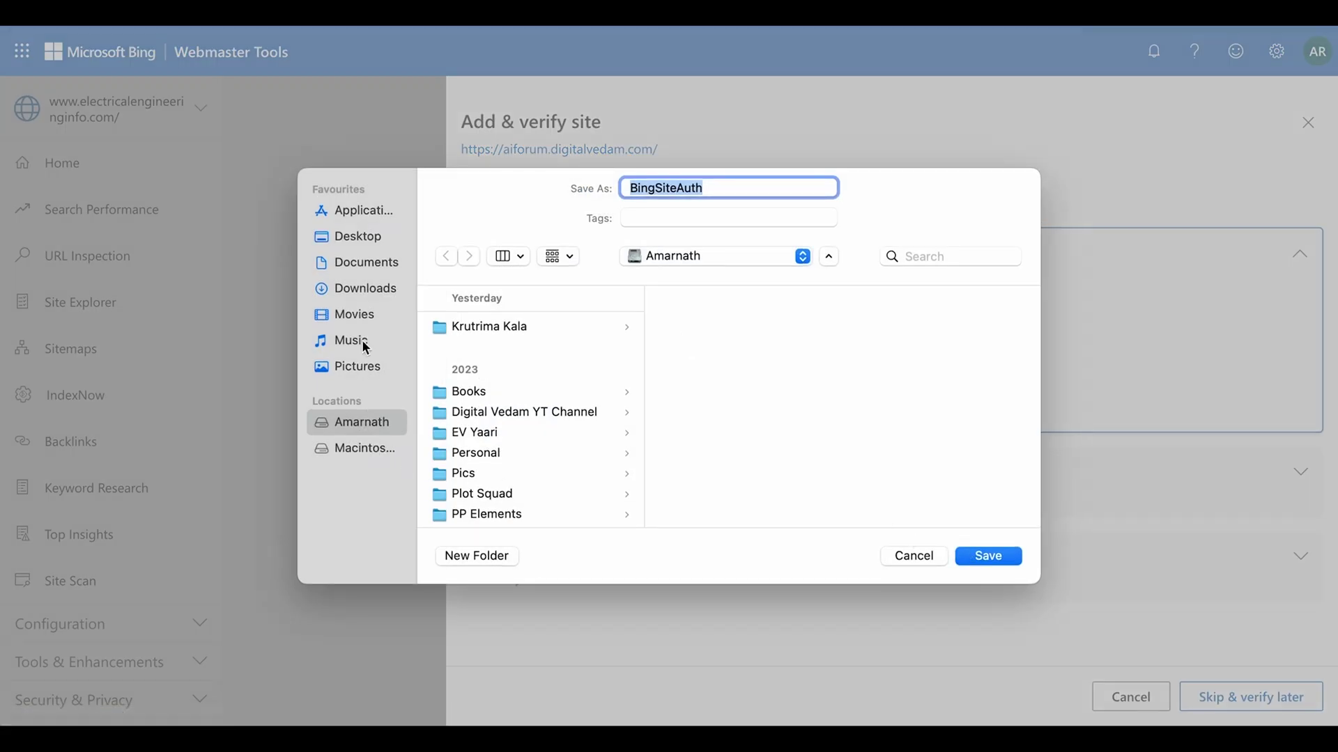
pyautogui.click(369, 290)
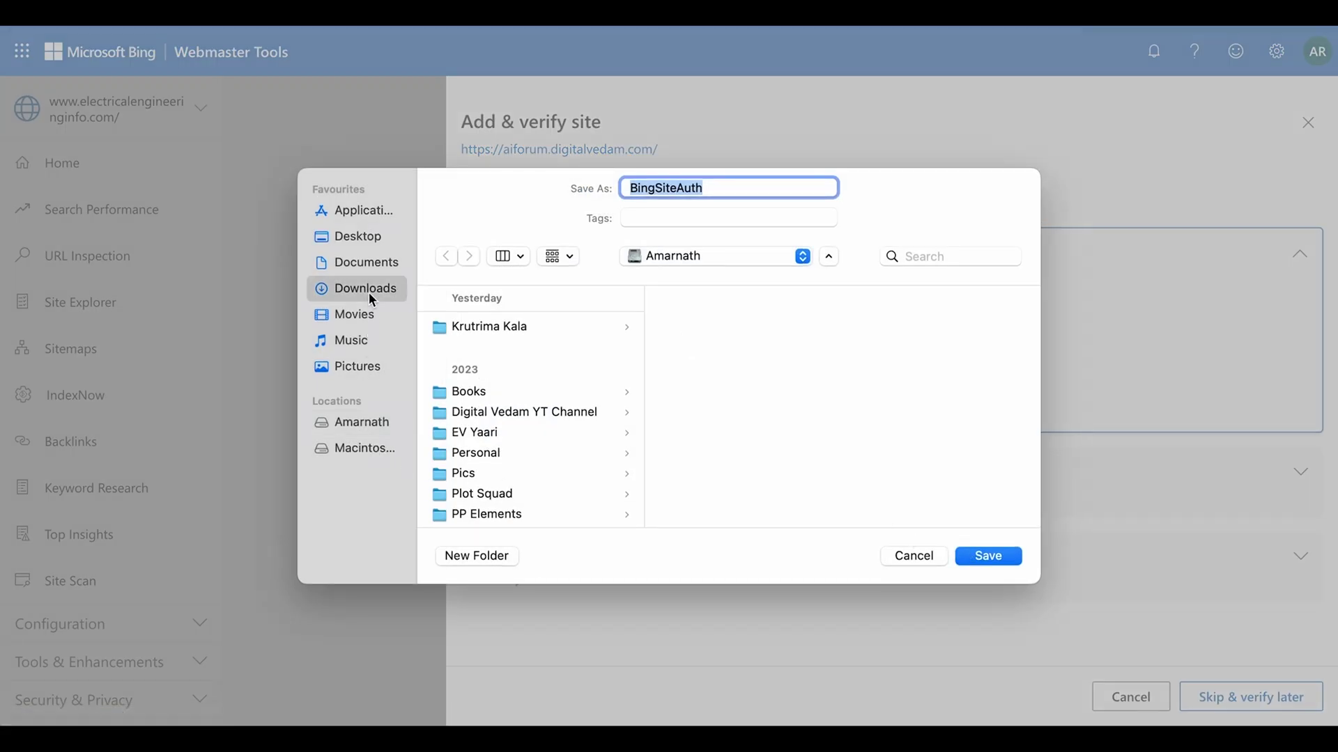
pyautogui.click(989, 556)
pyautogui.click(866, 689)
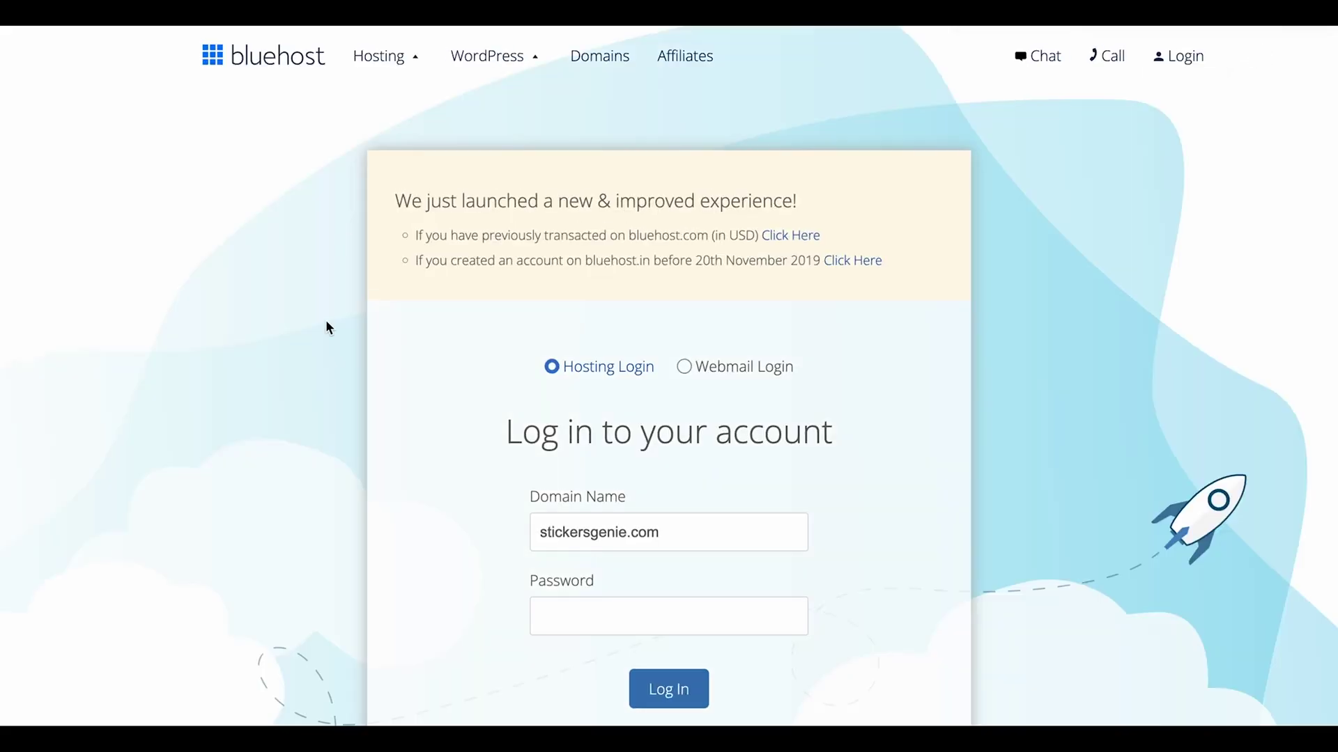
# - Log in to Bluehost with the saved password and open the Advanced cPanel tools
pyautogui.scroll(-3, 462, 487)
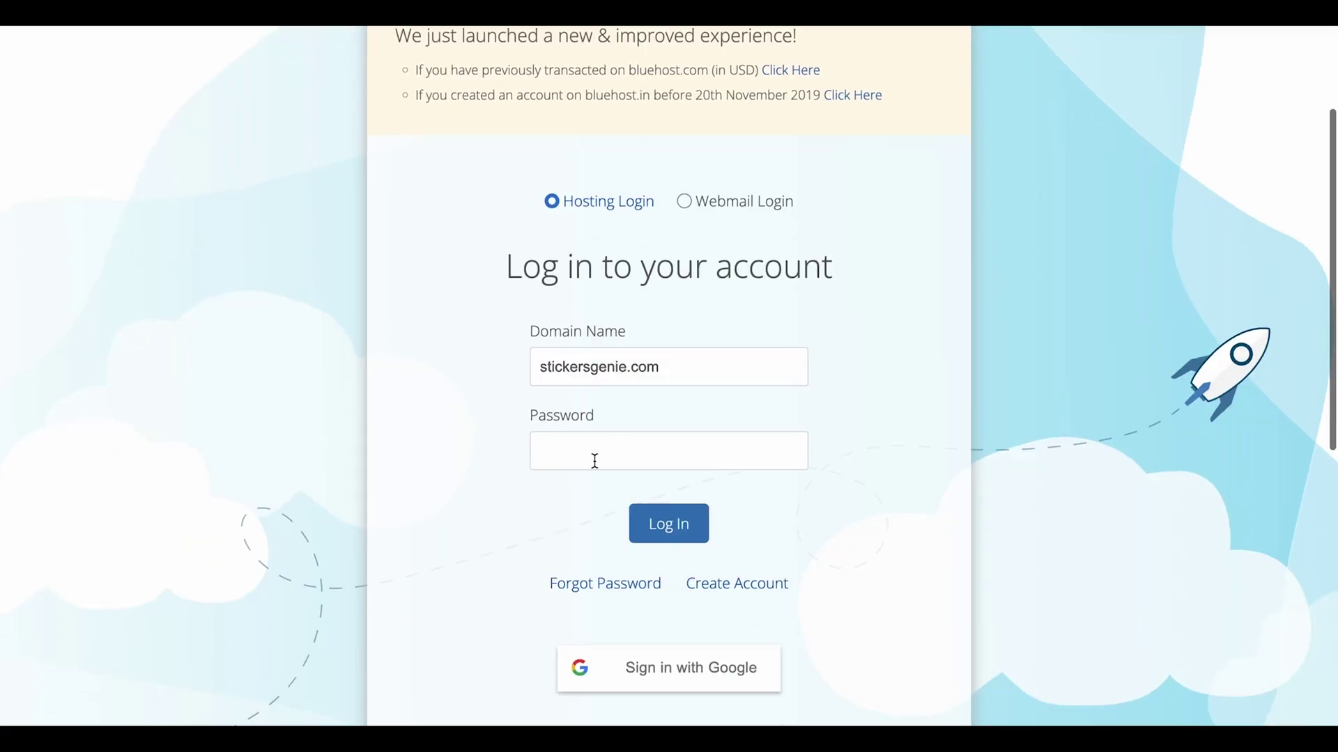
pyautogui.click(594, 461)
pyautogui.click(698, 503)
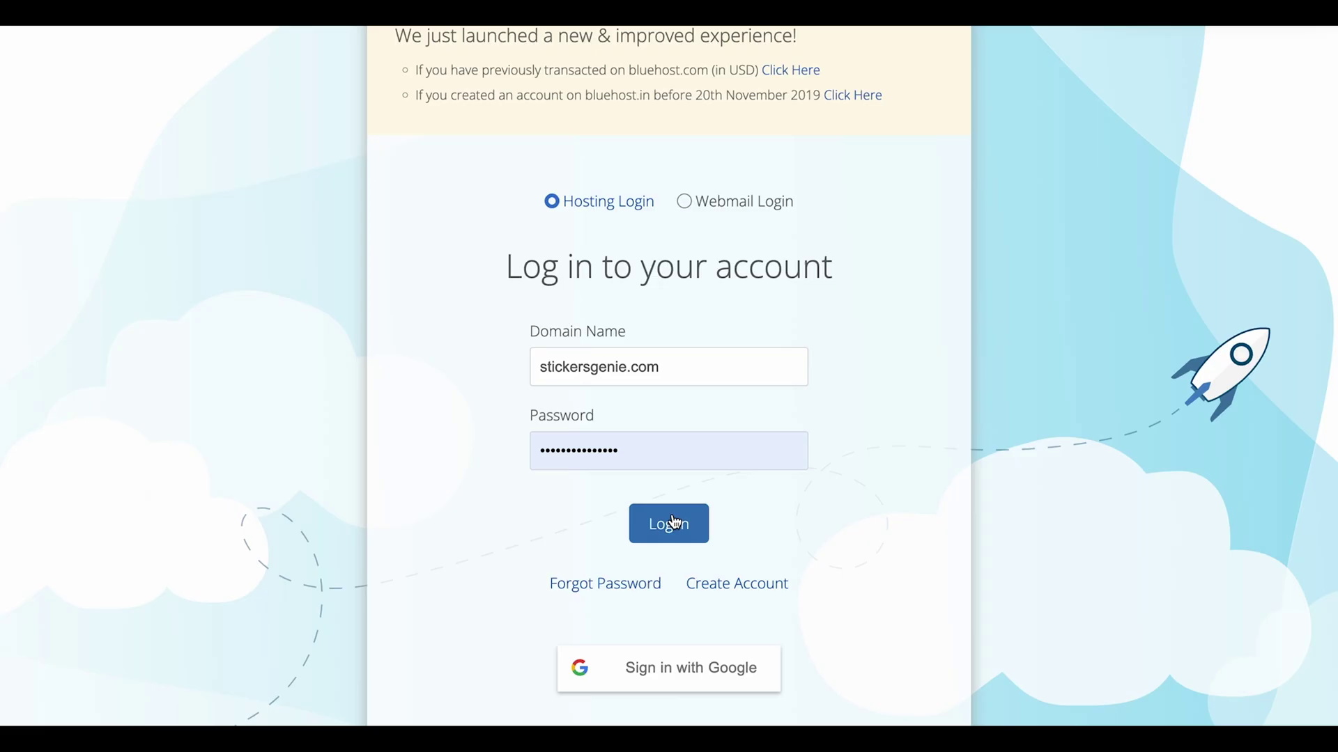
pyautogui.click(673, 523)
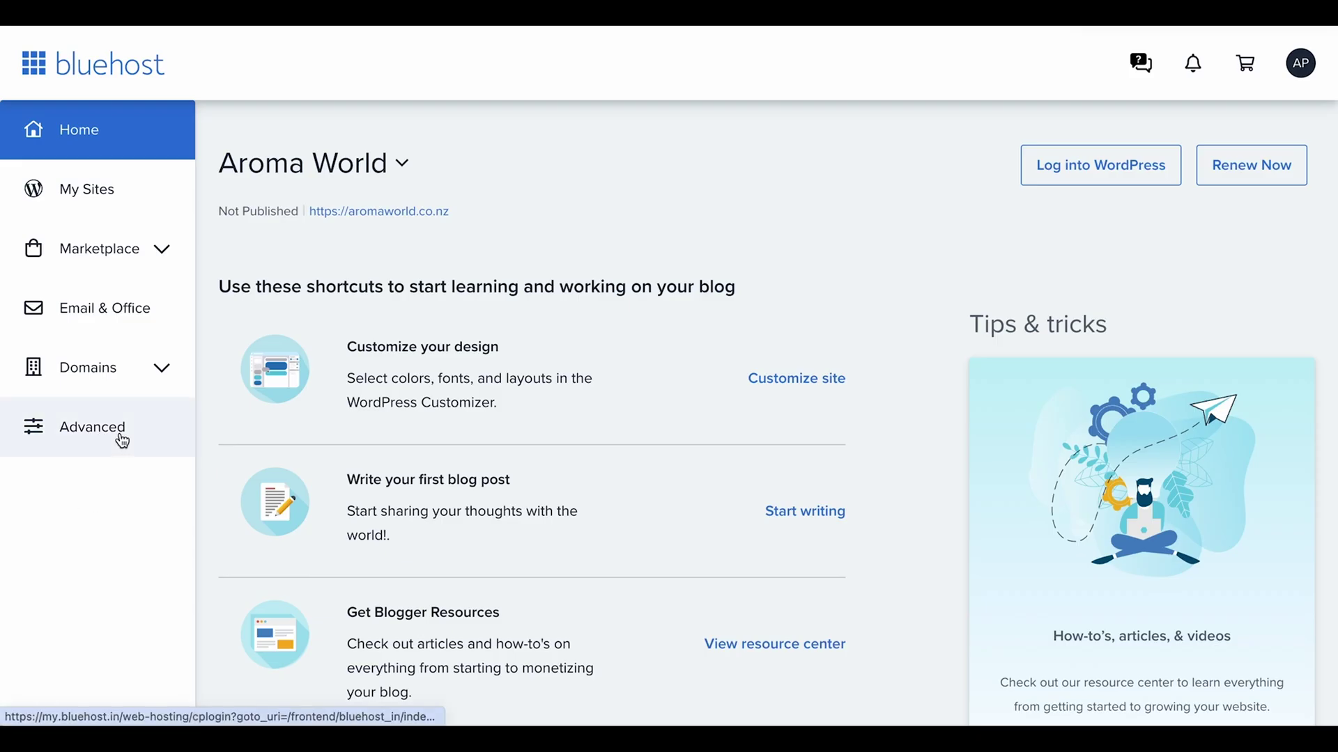
pyautogui.click(120, 435)
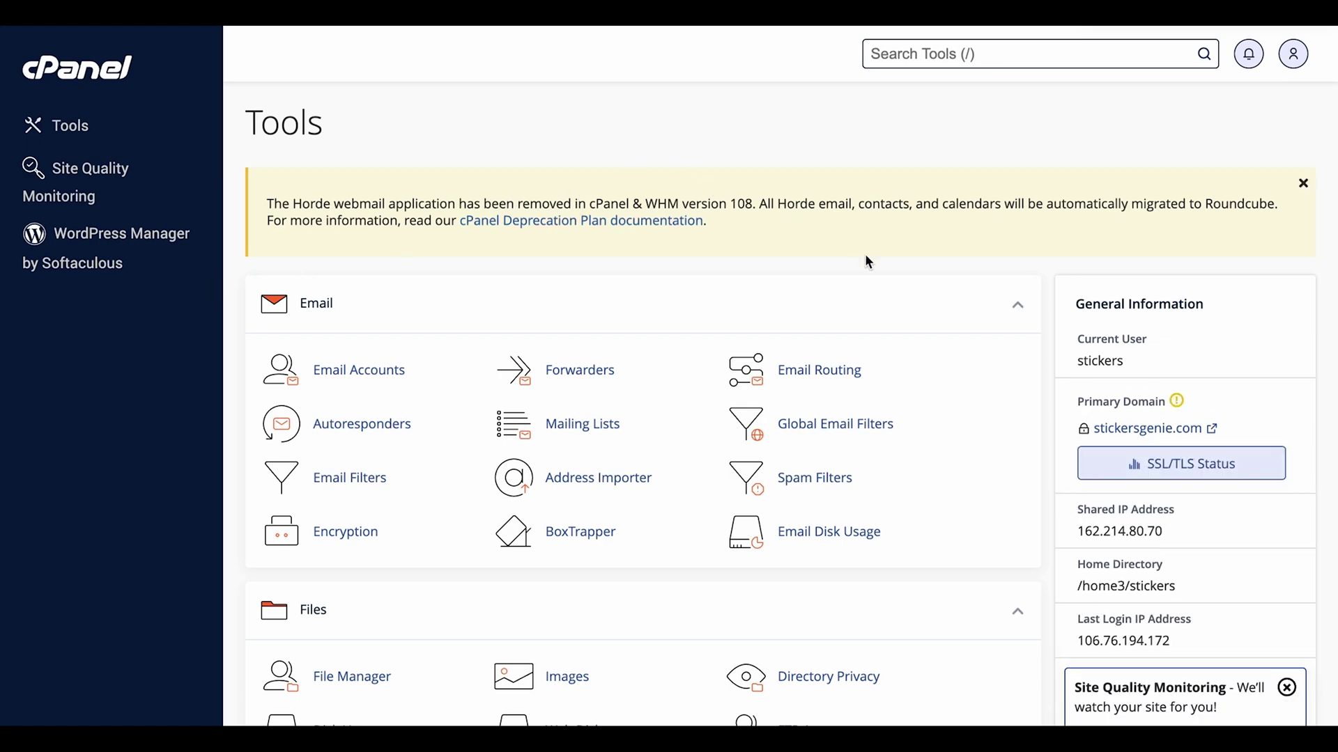
# - Open cPanel File Manager and enter the aiforum.digitalvedam.com folder
pyautogui.scroll(-3, 864, 254)
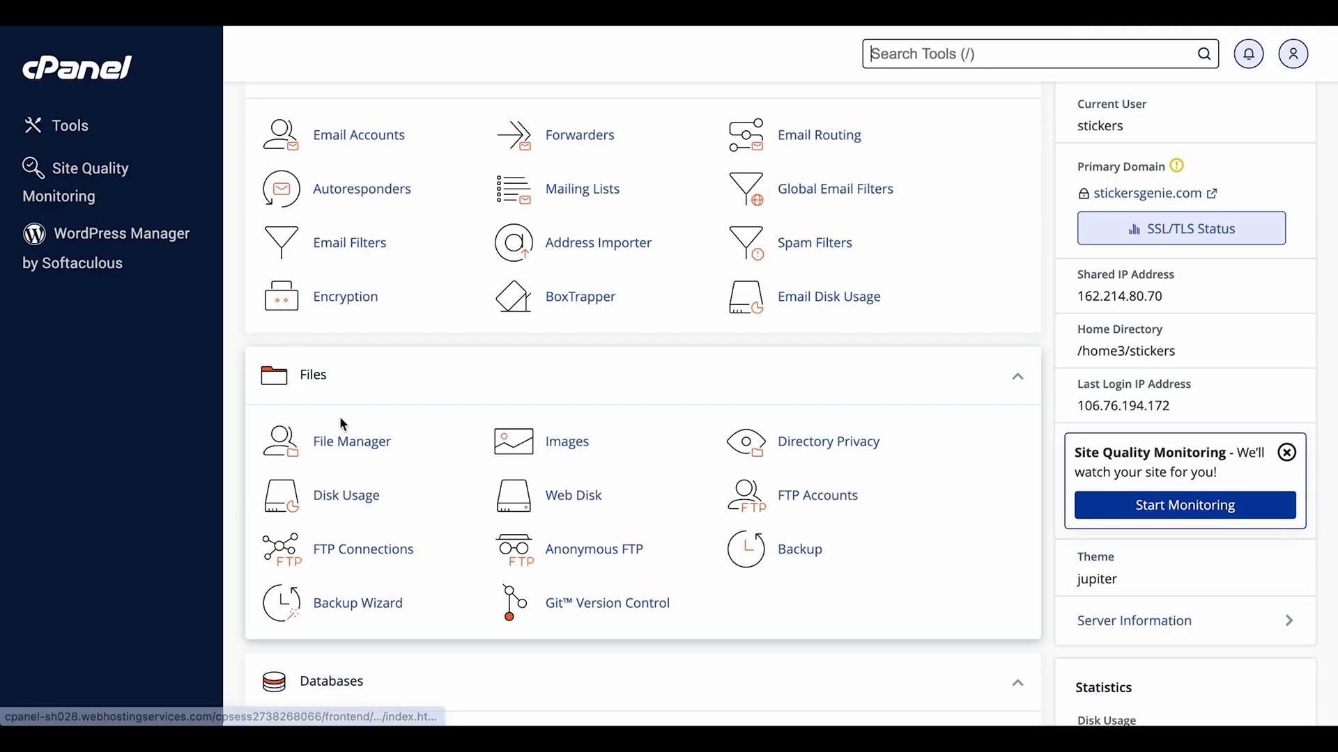
pyautogui.click(372, 444)
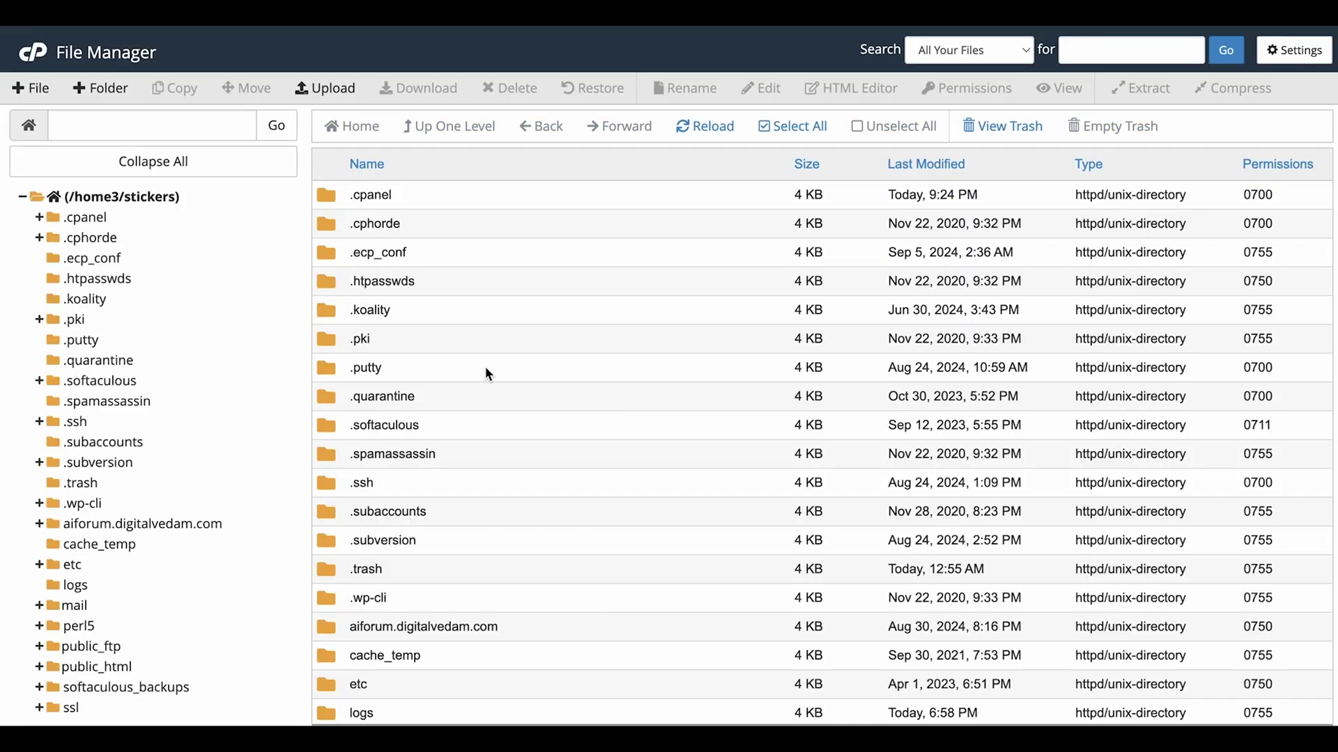
pyautogui.scroll(-5, 485, 366)
pyautogui.doubleClick(329, 257)
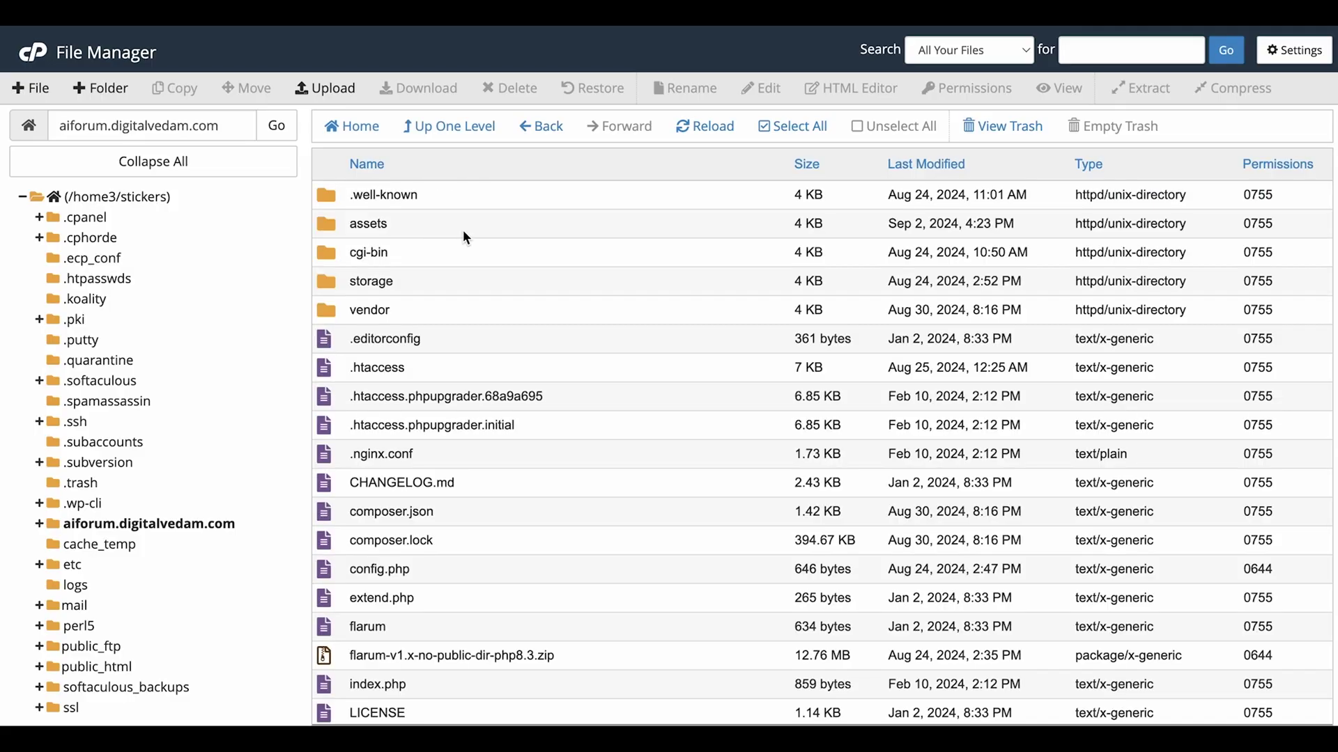
# - Upload BingSiteAuth.xml into the folder and reload the listing to confirm it's there
pyautogui.click(335, 89)
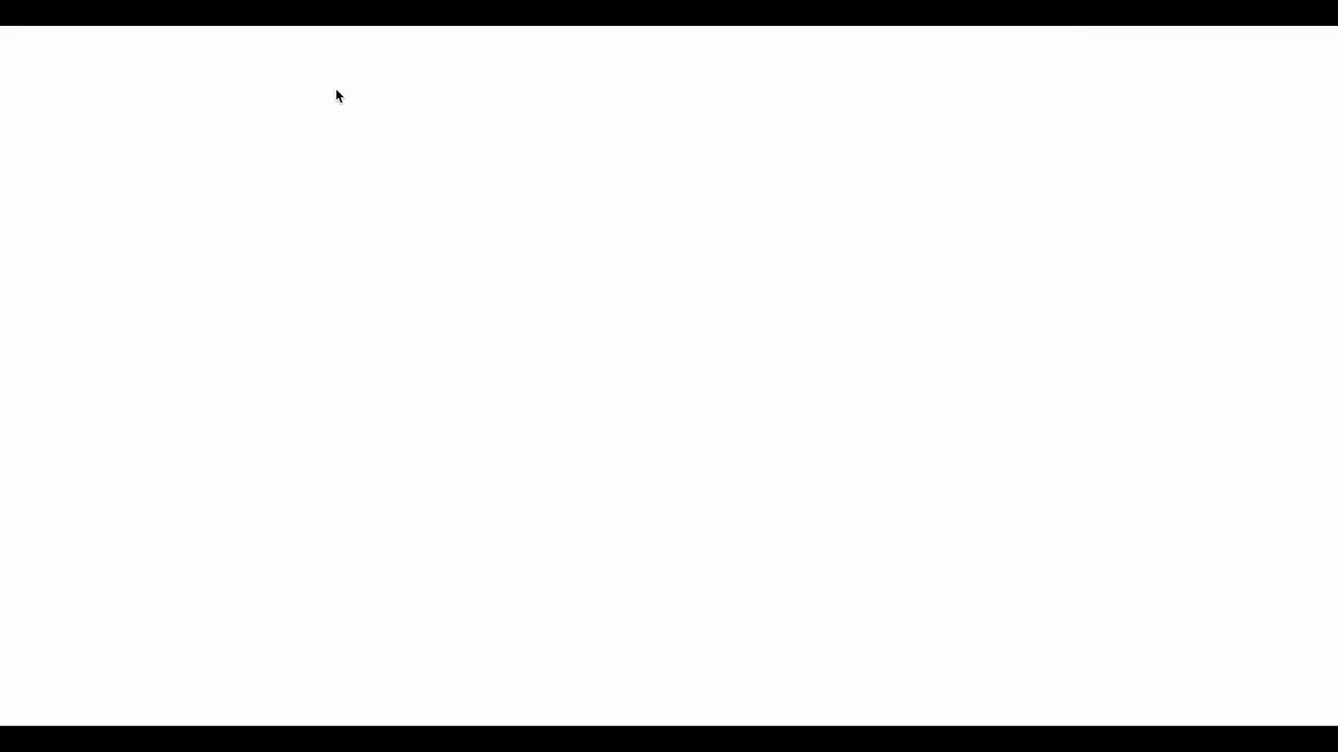
pyautogui.click(657, 360)
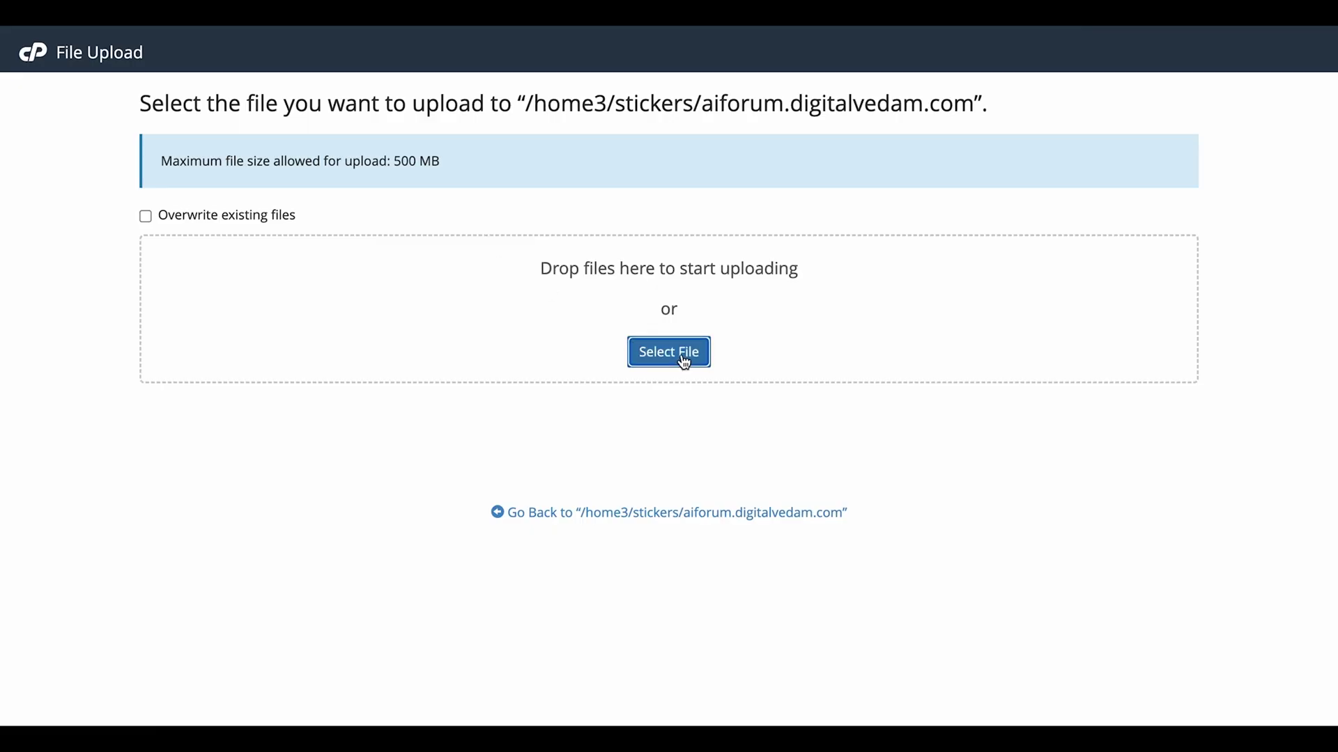
pyautogui.doubleClick(514, 269)
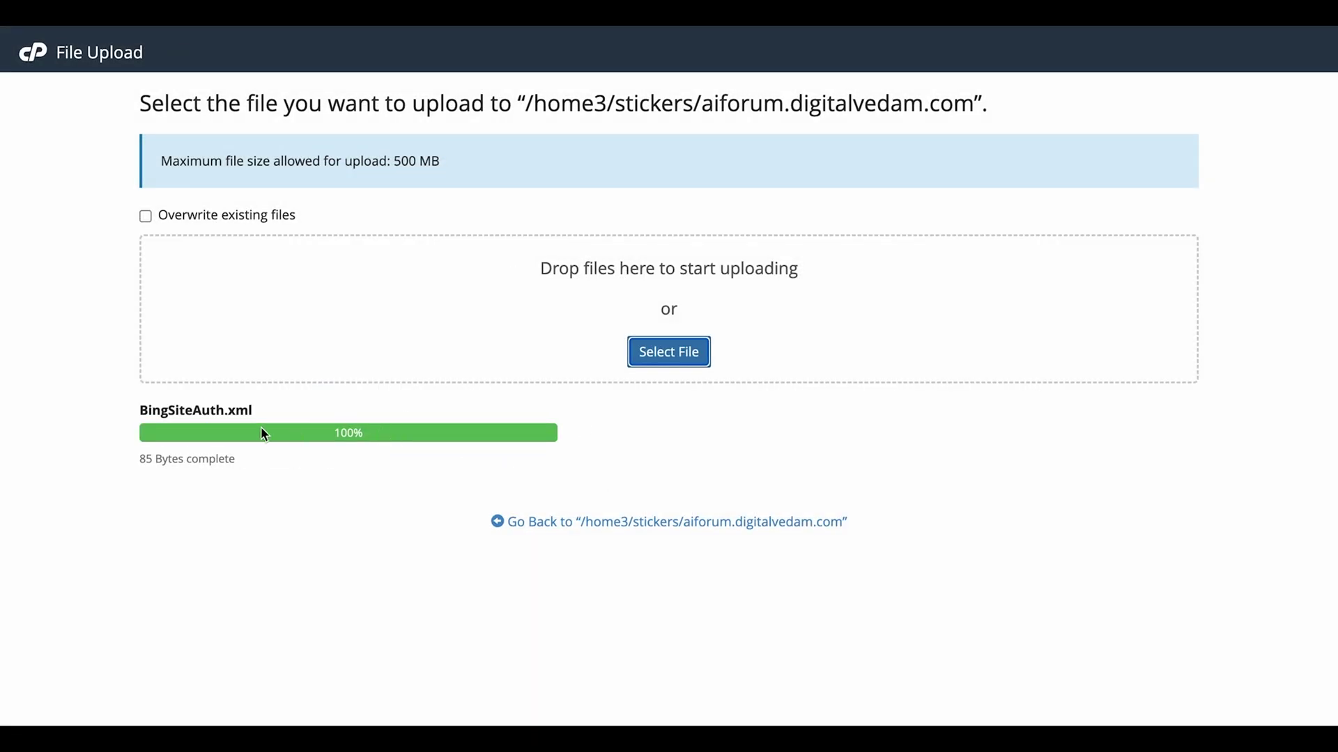
pyautogui.press('super+w')
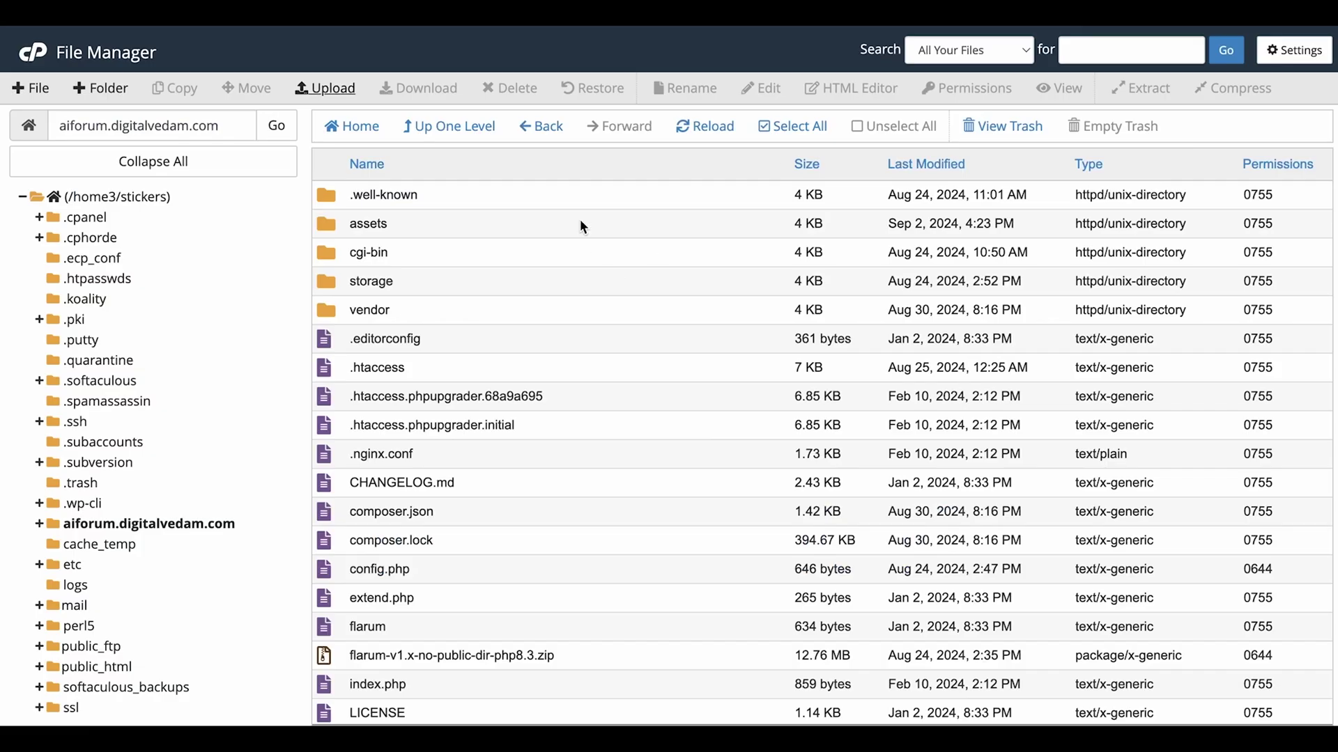
pyautogui.click(707, 127)
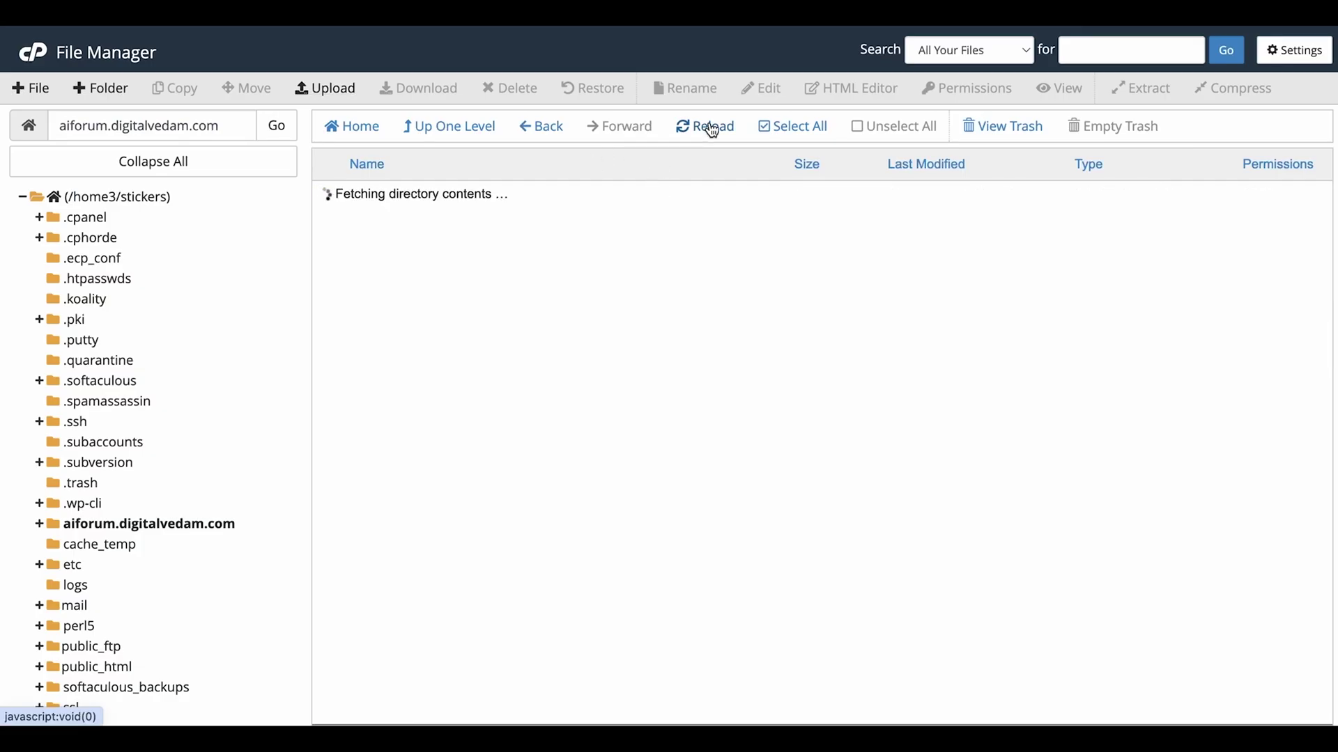
pyautogui.scroll(-3, 532, 449)
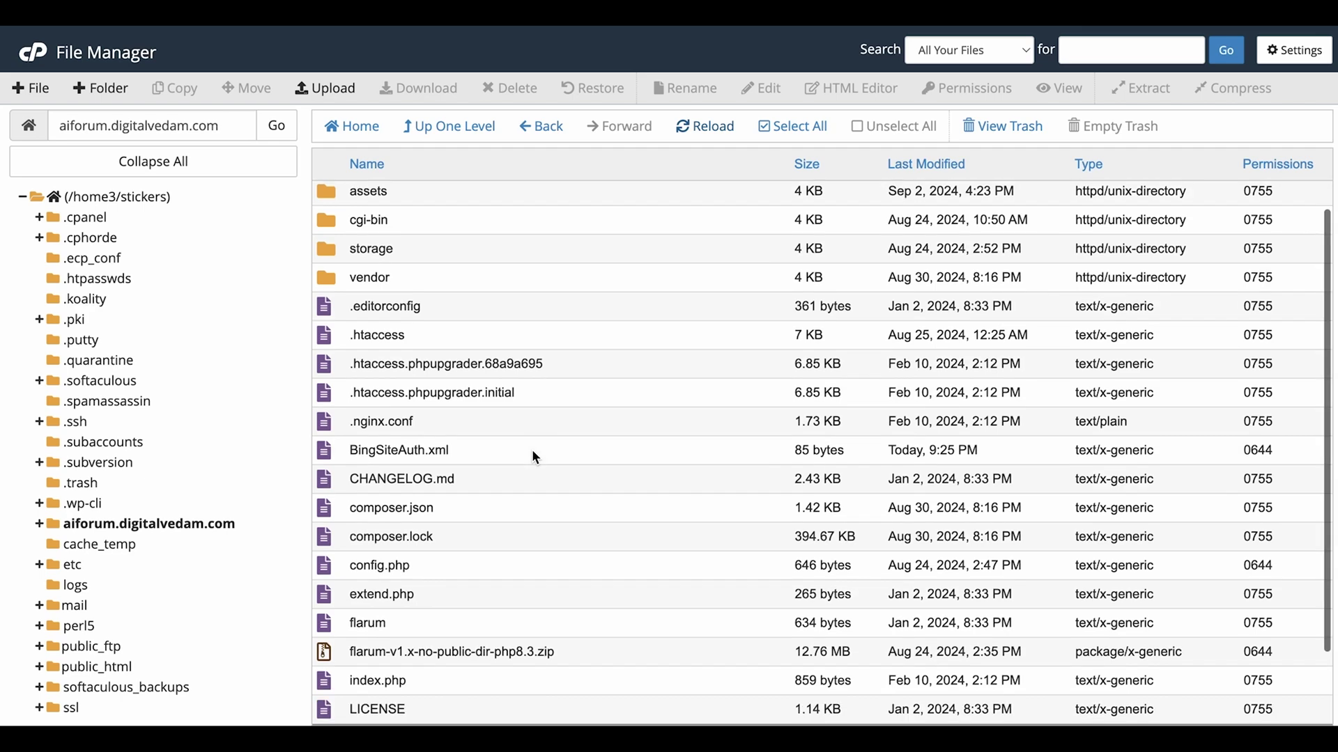
pyautogui.click(406, 383)
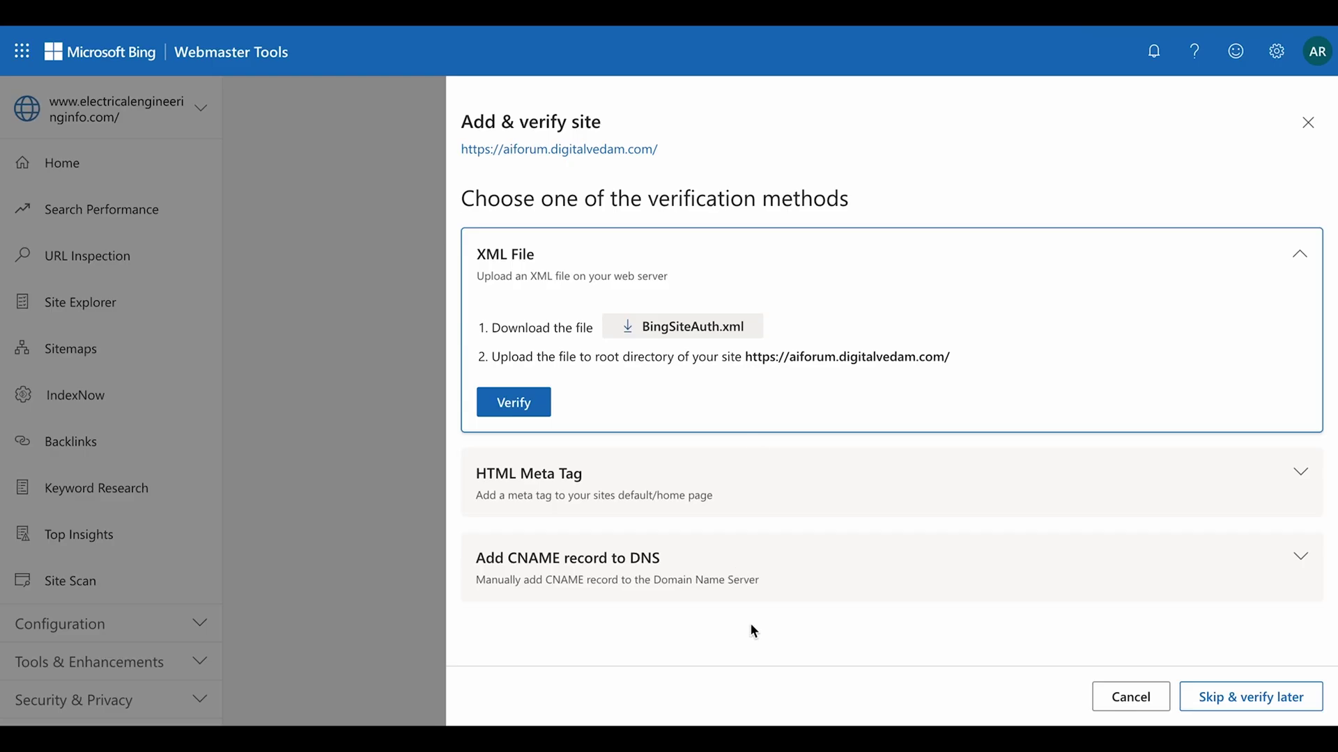
# - Expand the HTML Meta Tag method and copy the msvalidate.01 verification meta tag
pyautogui.click(567, 495)
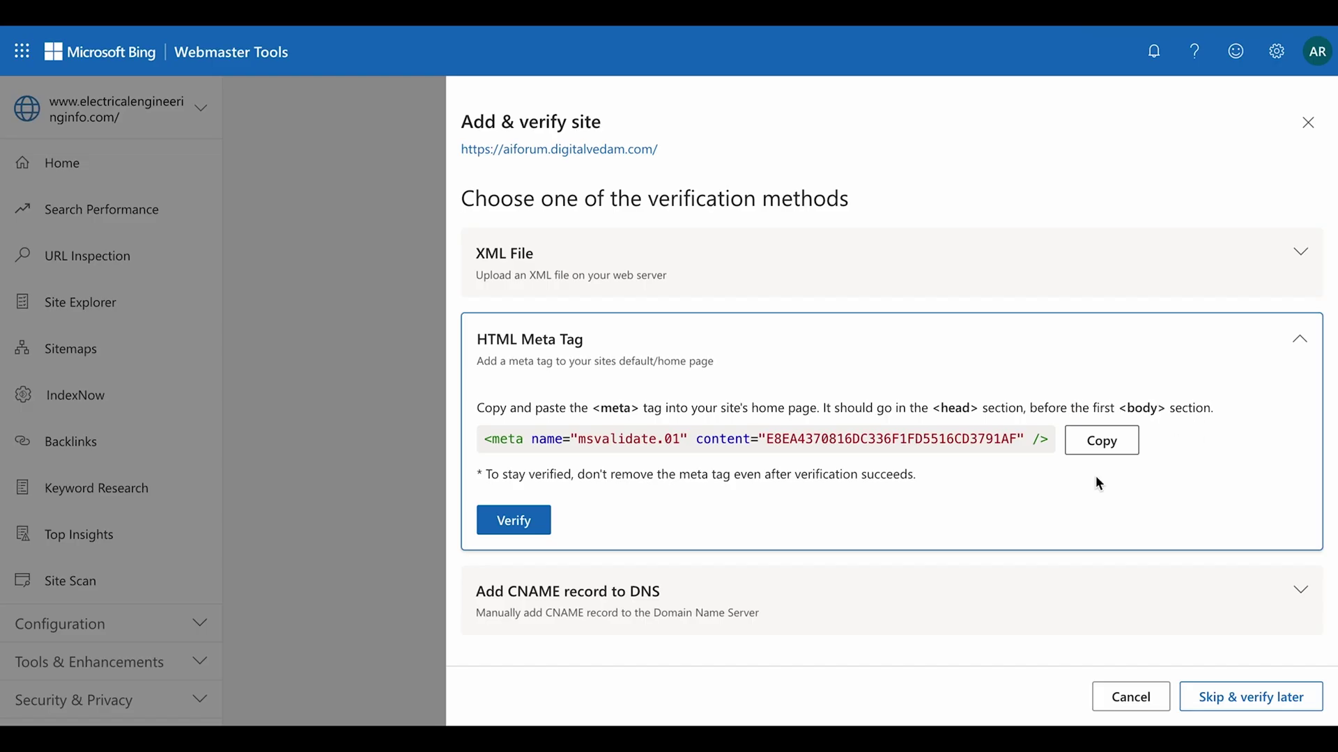
pyautogui.click(1101, 444)
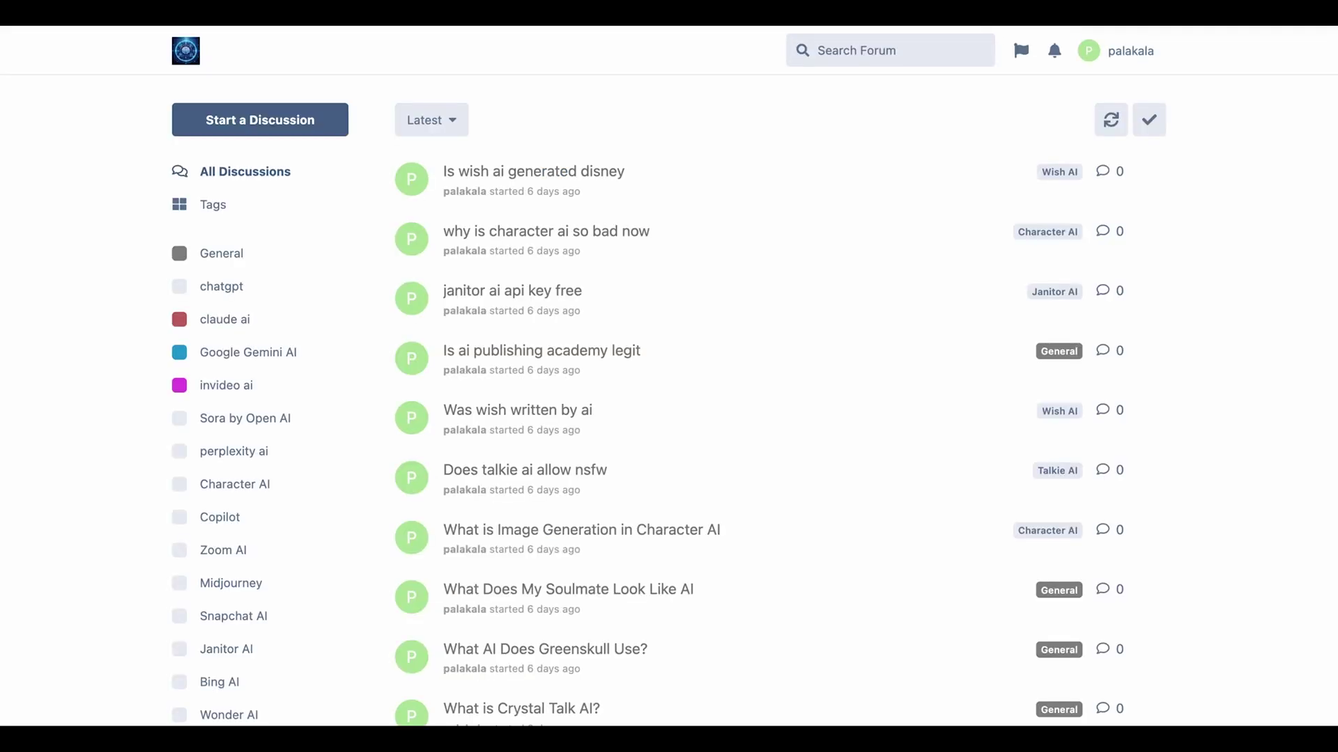
# - View the forum home page's source and search it for <body>
pyautogui.rightClick(60, 192)
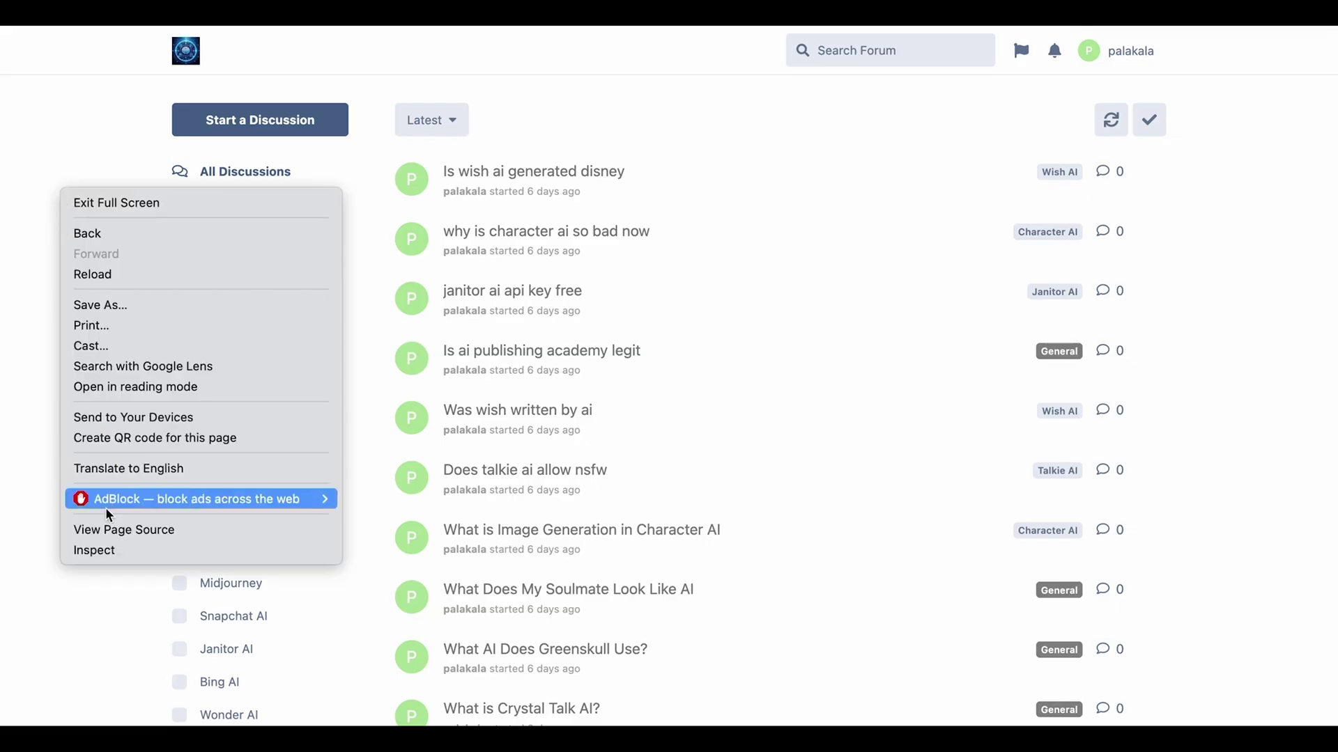
pyautogui.click(110, 530)
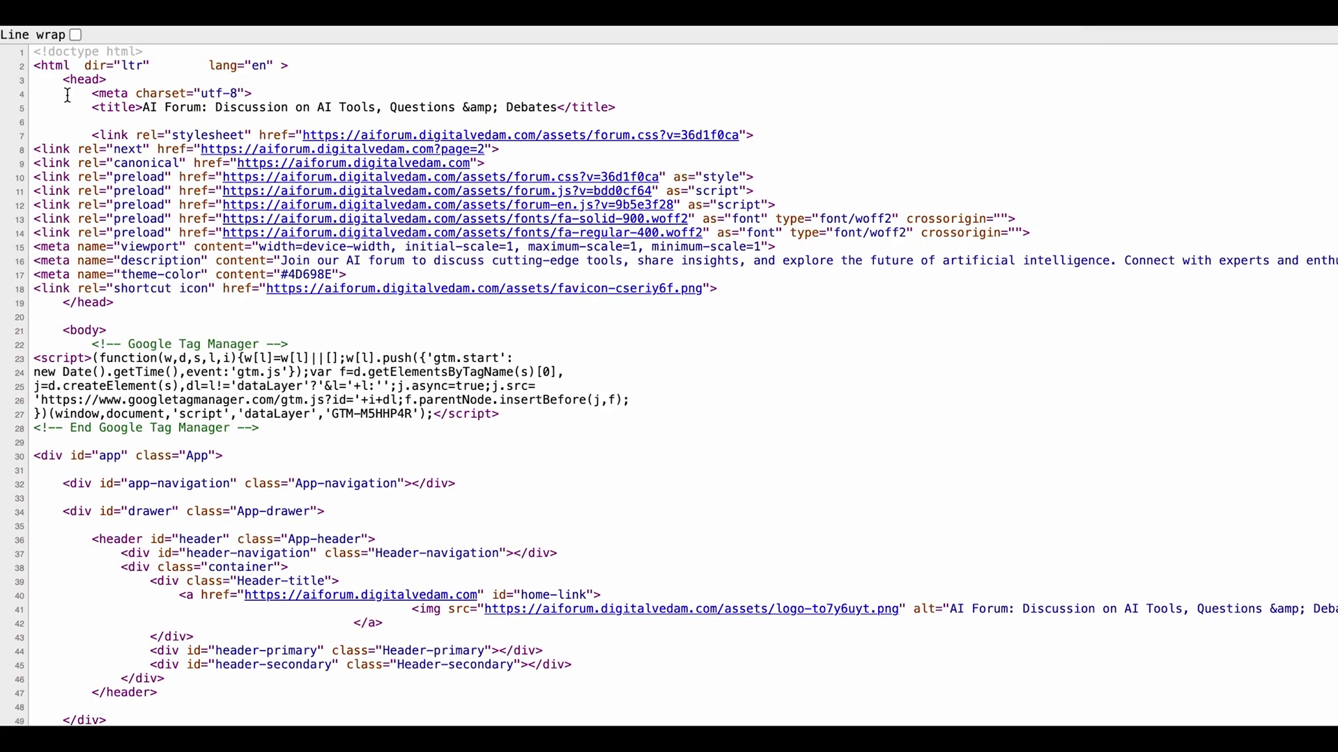
pyautogui.moveTo(63, 79); pyautogui.dragTo(116, 87)
pyautogui.click(141, 420)
pyautogui.scroll(-5, 122, 376)
pyautogui.scroll(-3, 120, 373)
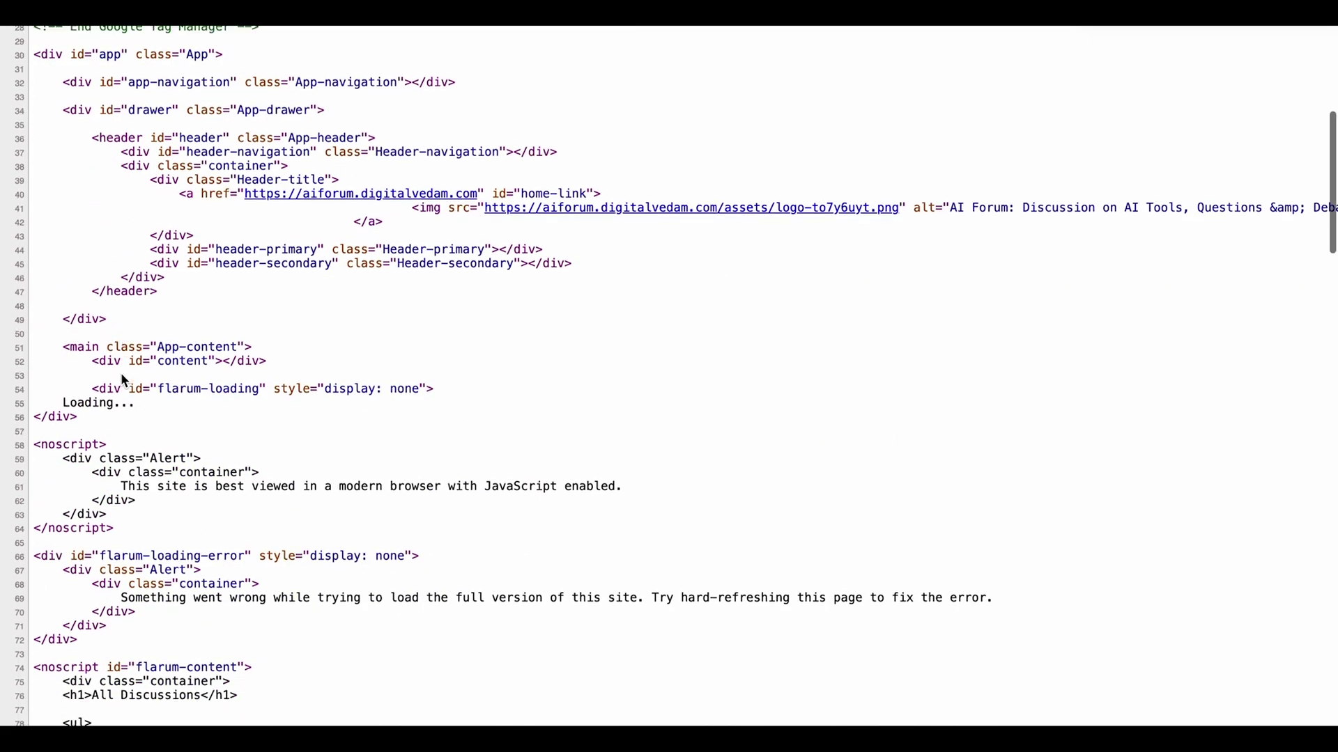
pyautogui.doubleClick(136, 456)
pyautogui.press('super+f')
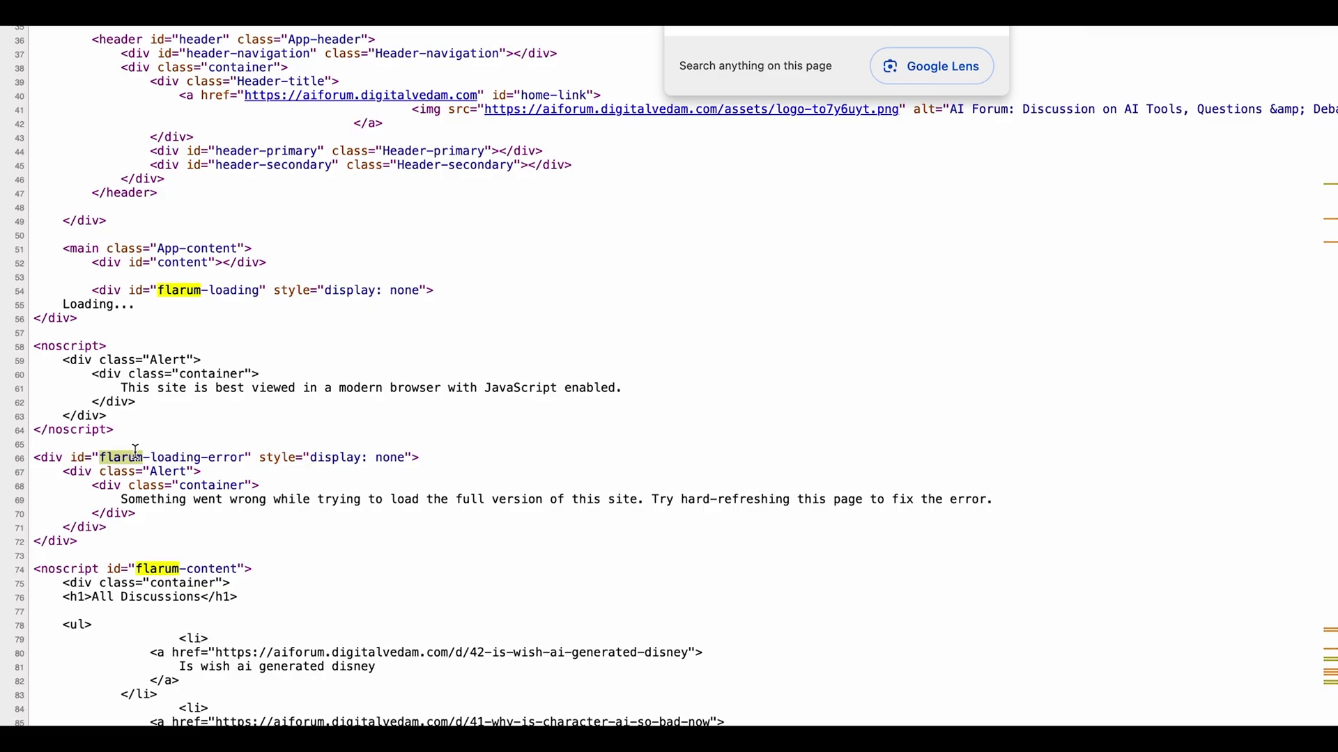
pyautogui.write('<body>')
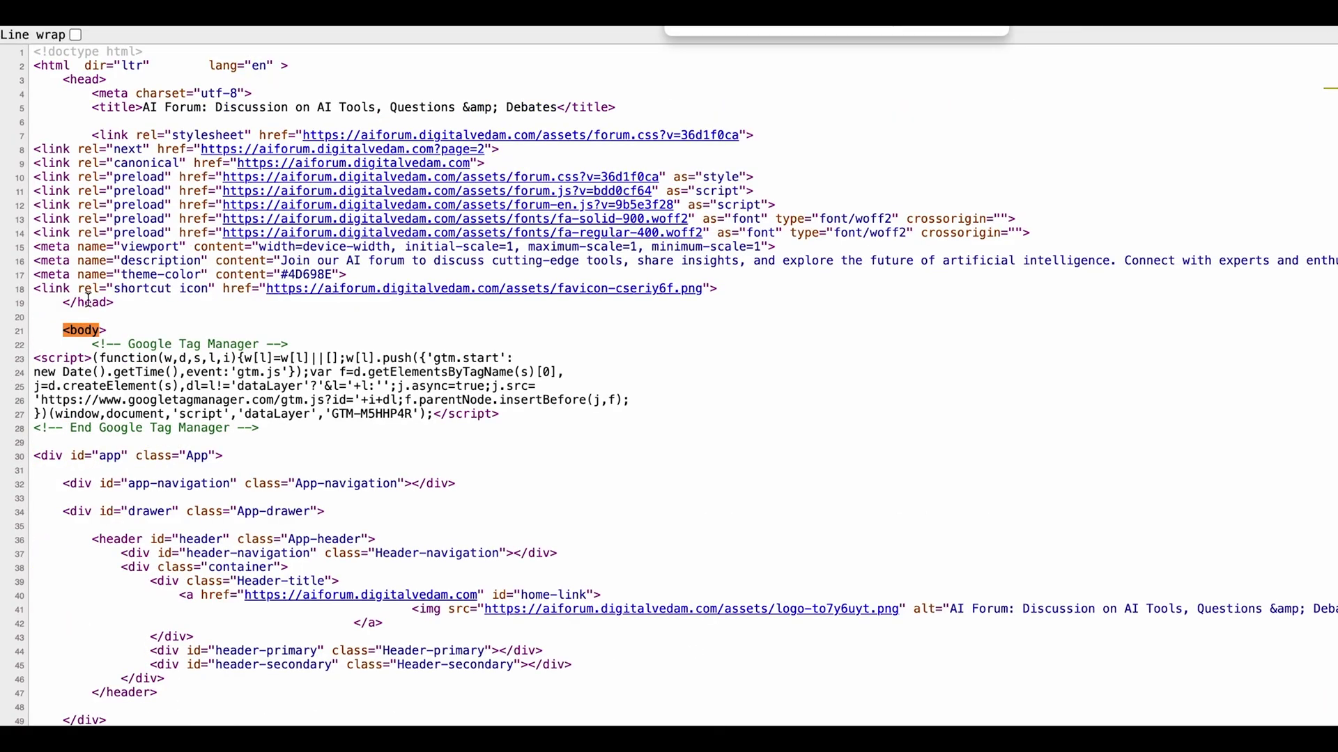
# - Inspect the head section, lines 3–19 from <head> to </head>, then return to Bing
pyautogui.tripleClick(95, 304)
pyautogui.click(140, 314)
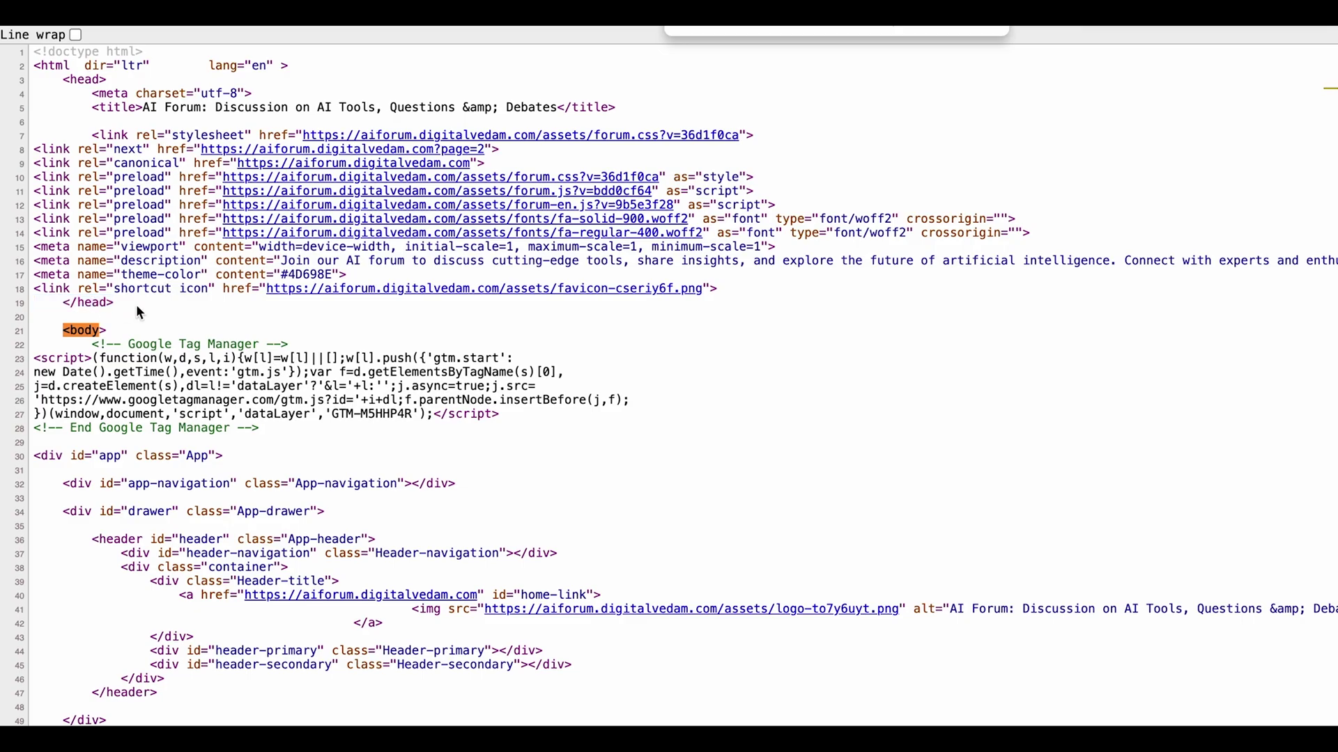
pyautogui.tripleClick(66, 329)
pyautogui.click(162, 329)
pyautogui.moveTo(122, 309); pyautogui.dragTo(55, 305)
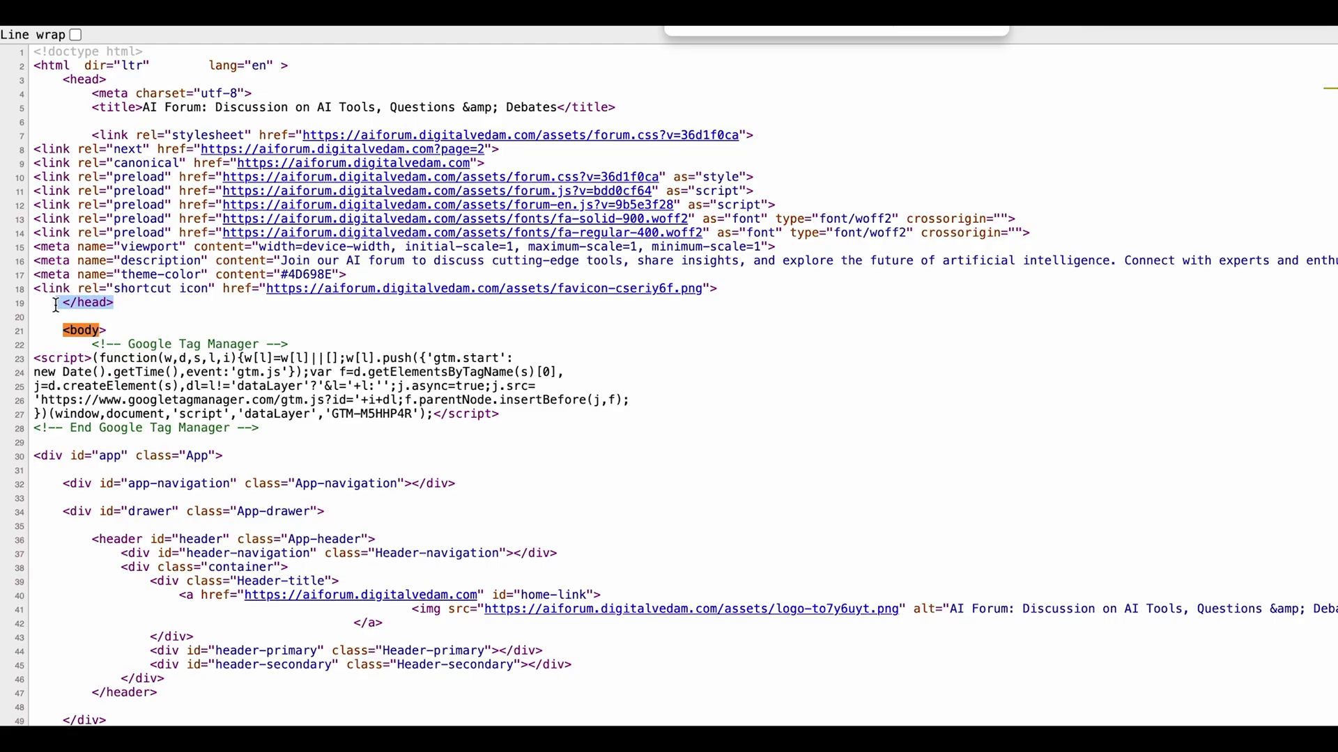
pyautogui.click(119, 324)
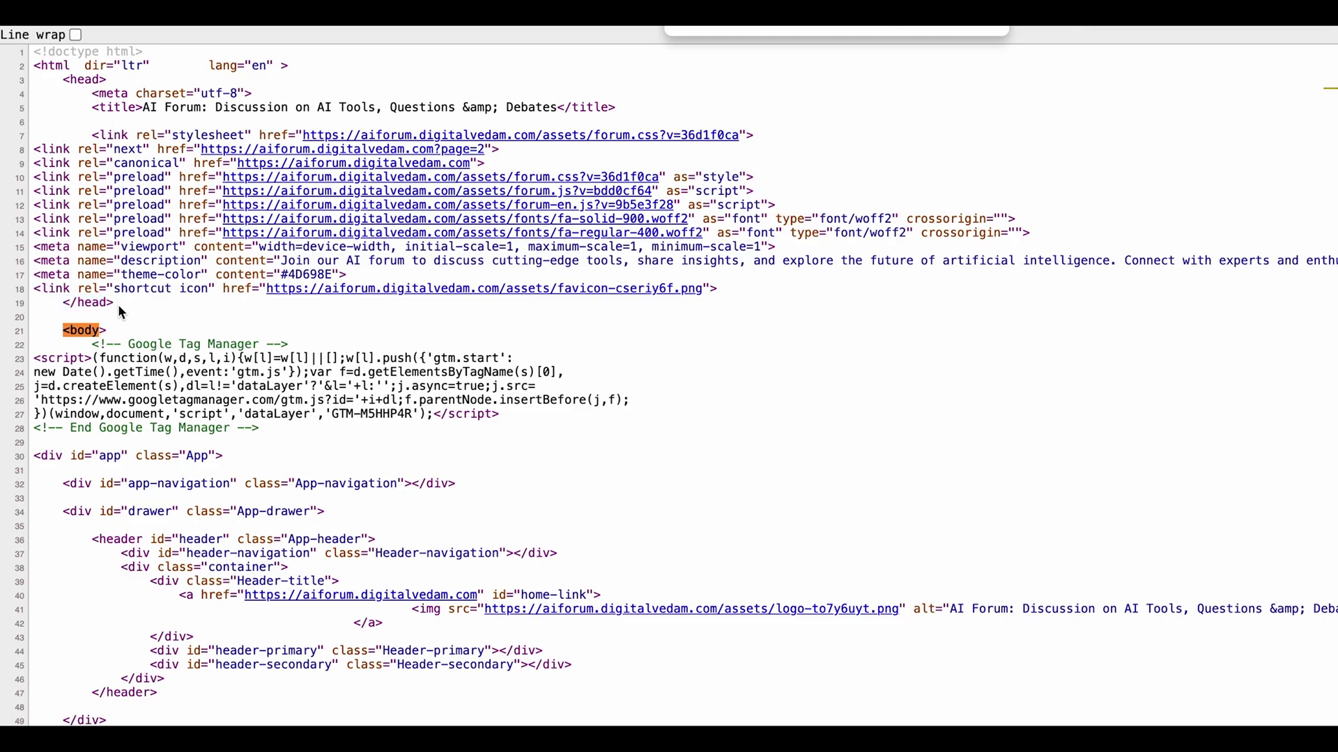
pyautogui.moveTo(117, 308); pyautogui.dragTo(63, 78)
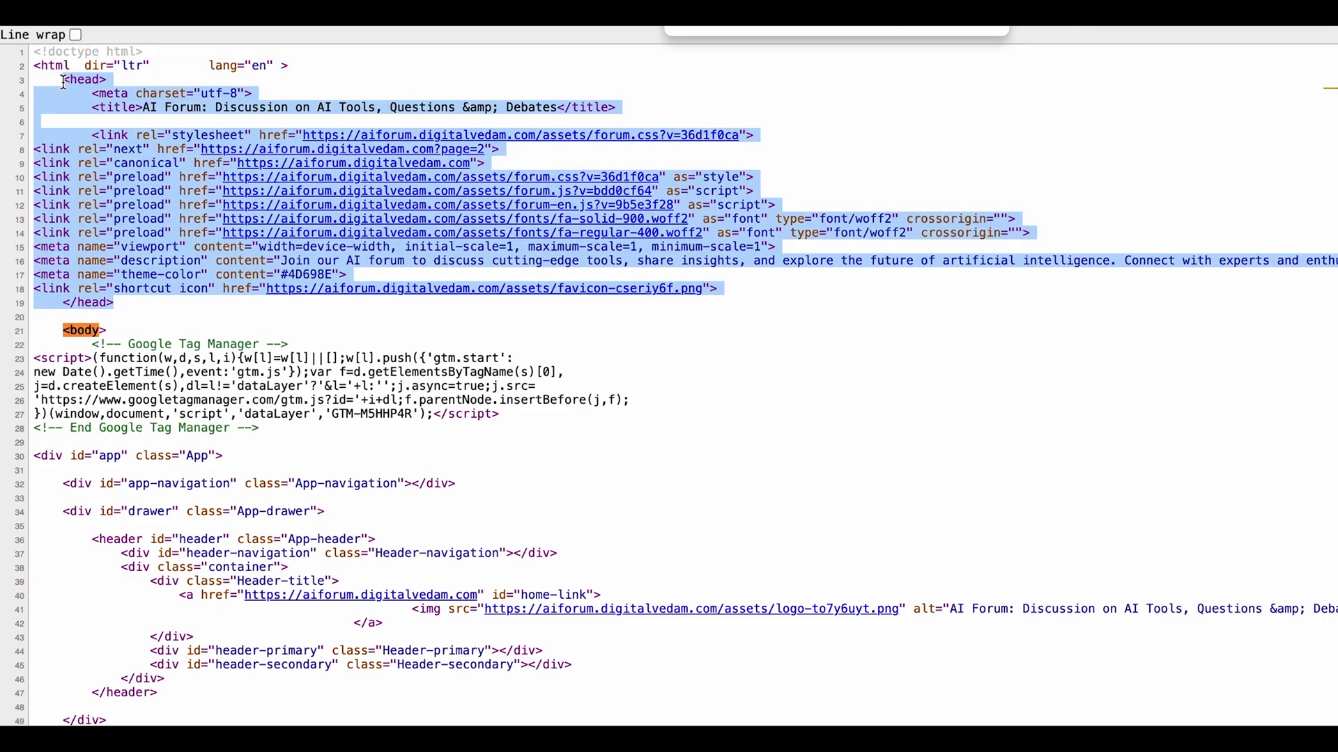
pyautogui.click(216, 272)
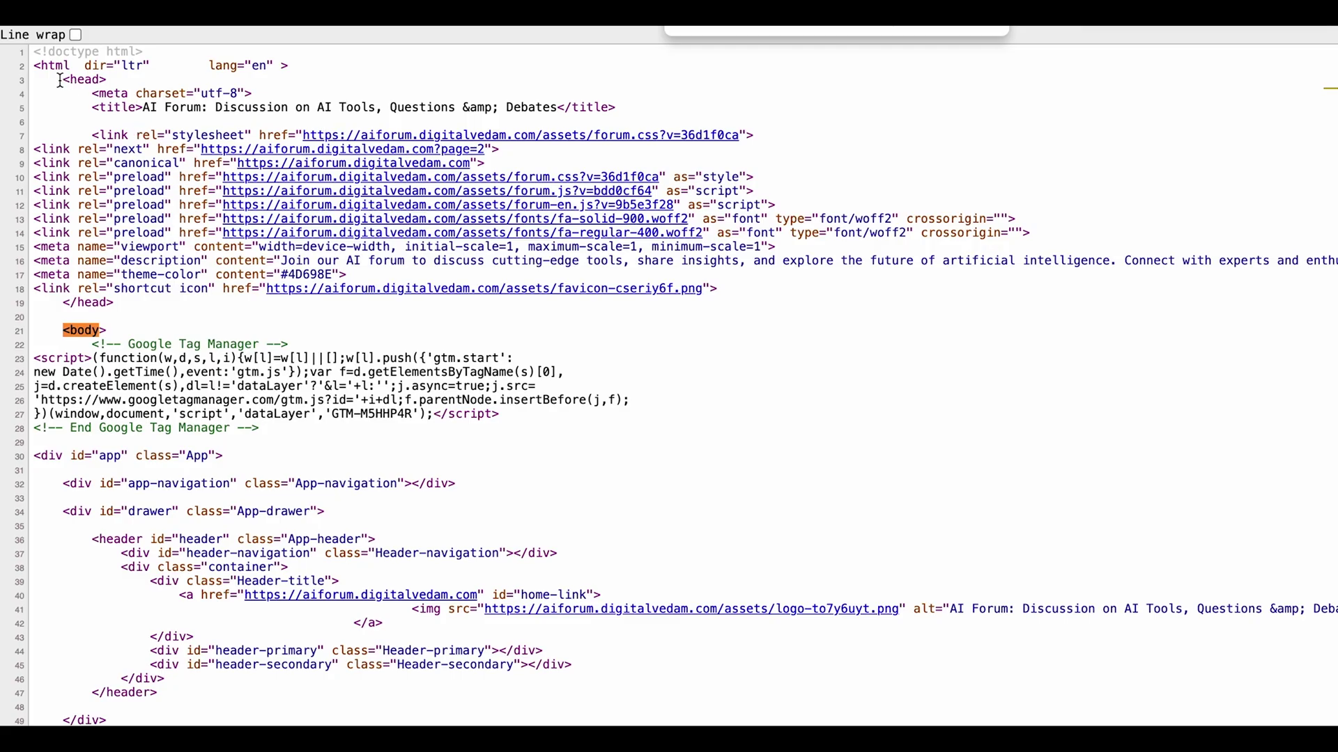
pyautogui.moveTo(62, 79); pyautogui.dragTo(162, 305)
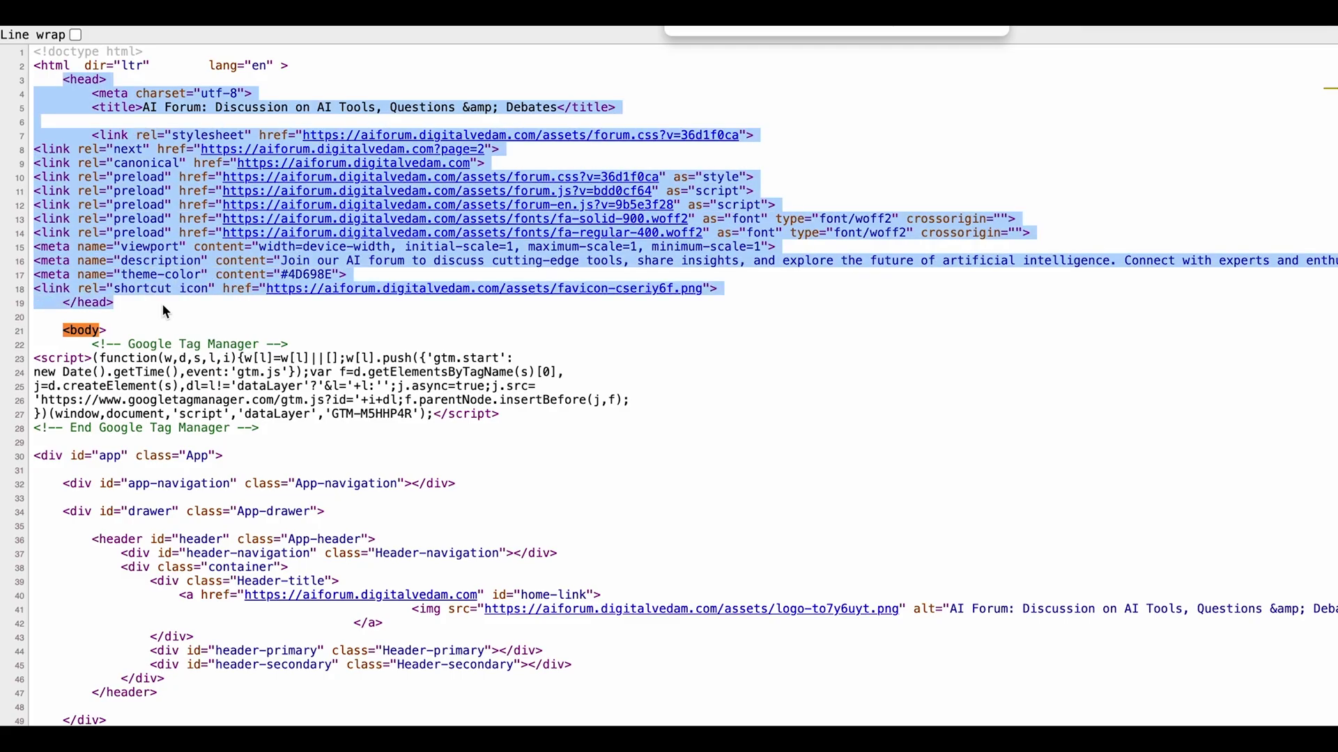
pyautogui.click(83, 79)
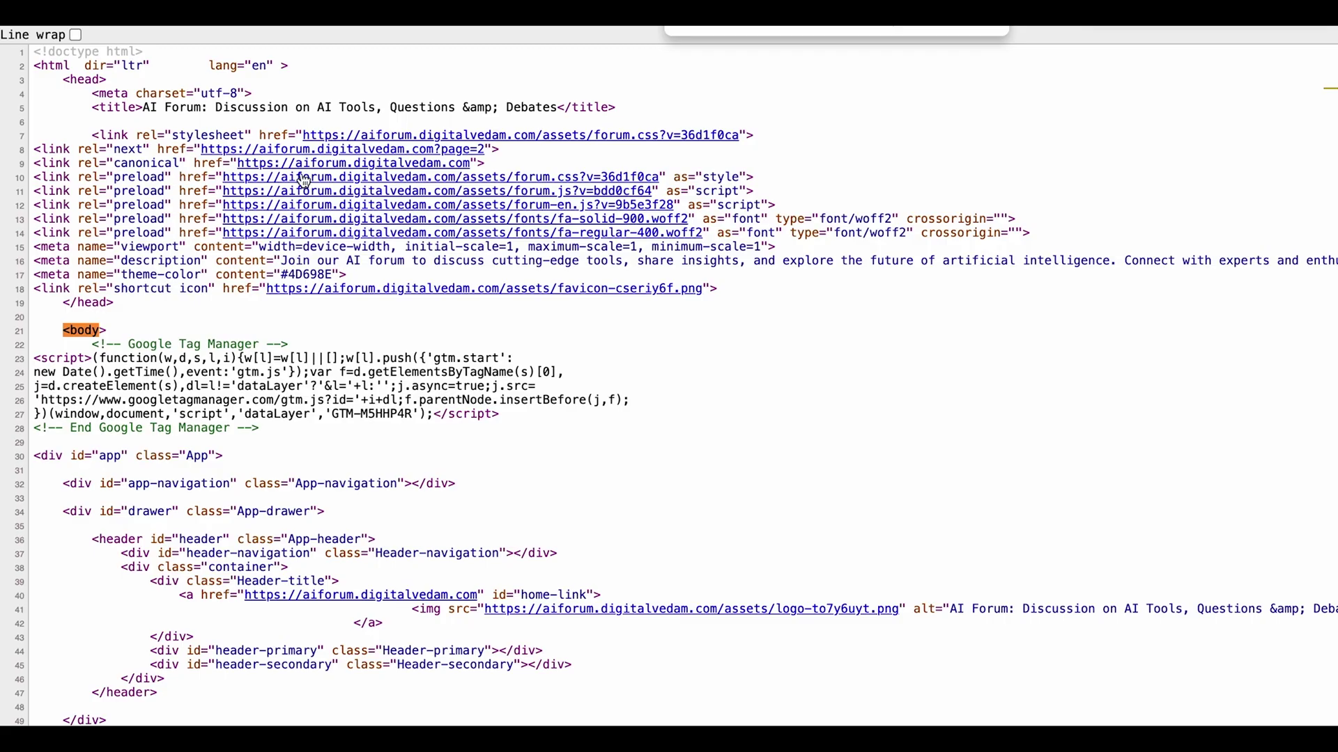
pyautogui.hotkey('ctrl', 'Tab')
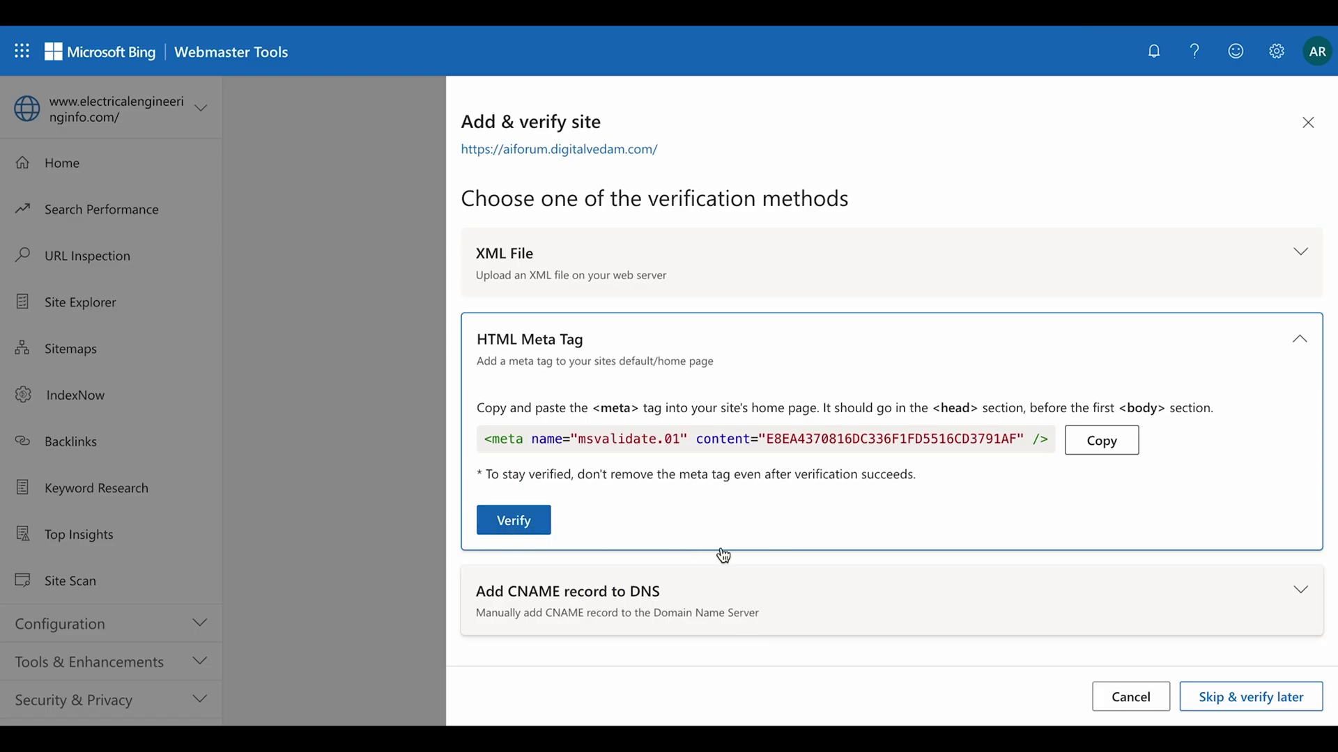
# - Review the CNAME record name under 'Add CNAME record to DNS', then re-expand the XML File method
pyautogui.click(663, 592)
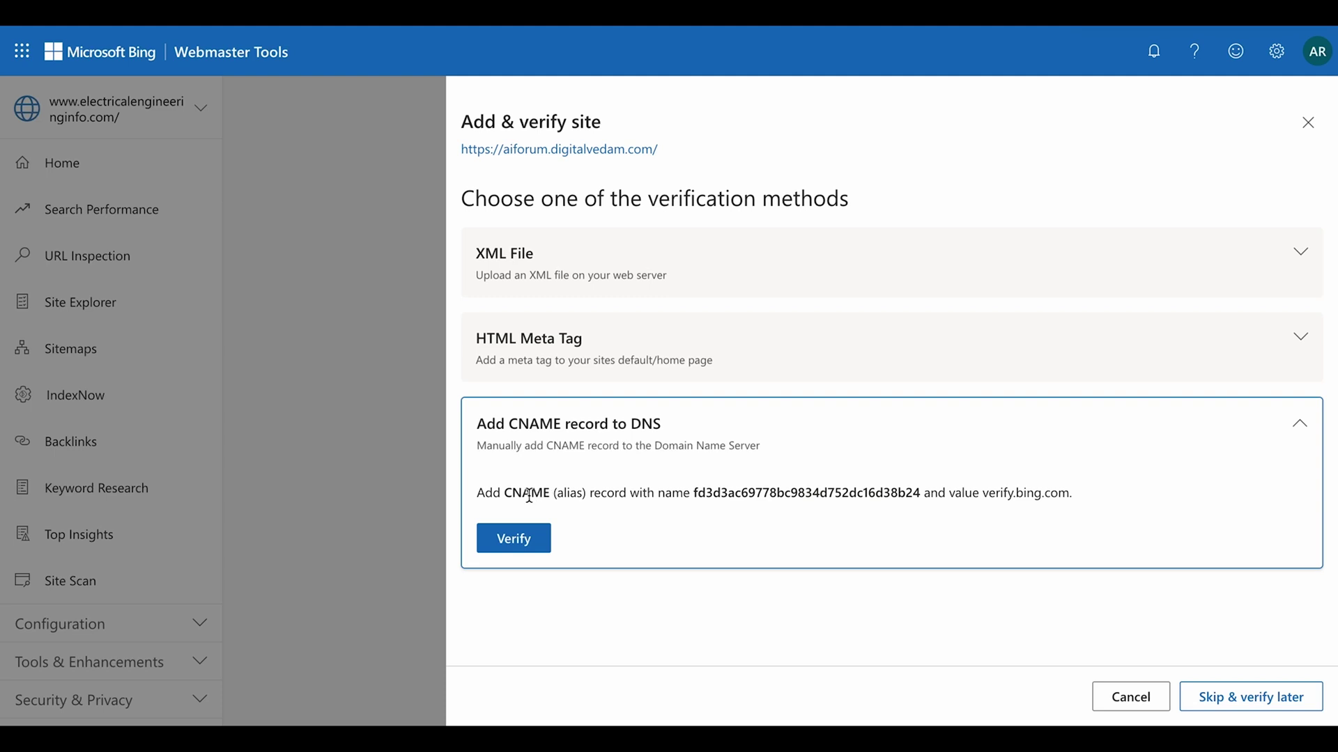
pyautogui.doubleClick(700, 492)
pyautogui.click(813, 503)
pyautogui.doubleClick(758, 493)
pyautogui.click(812, 504)
pyautogui.doubleClick(801, 493)
pyautogui.click(972, 521)
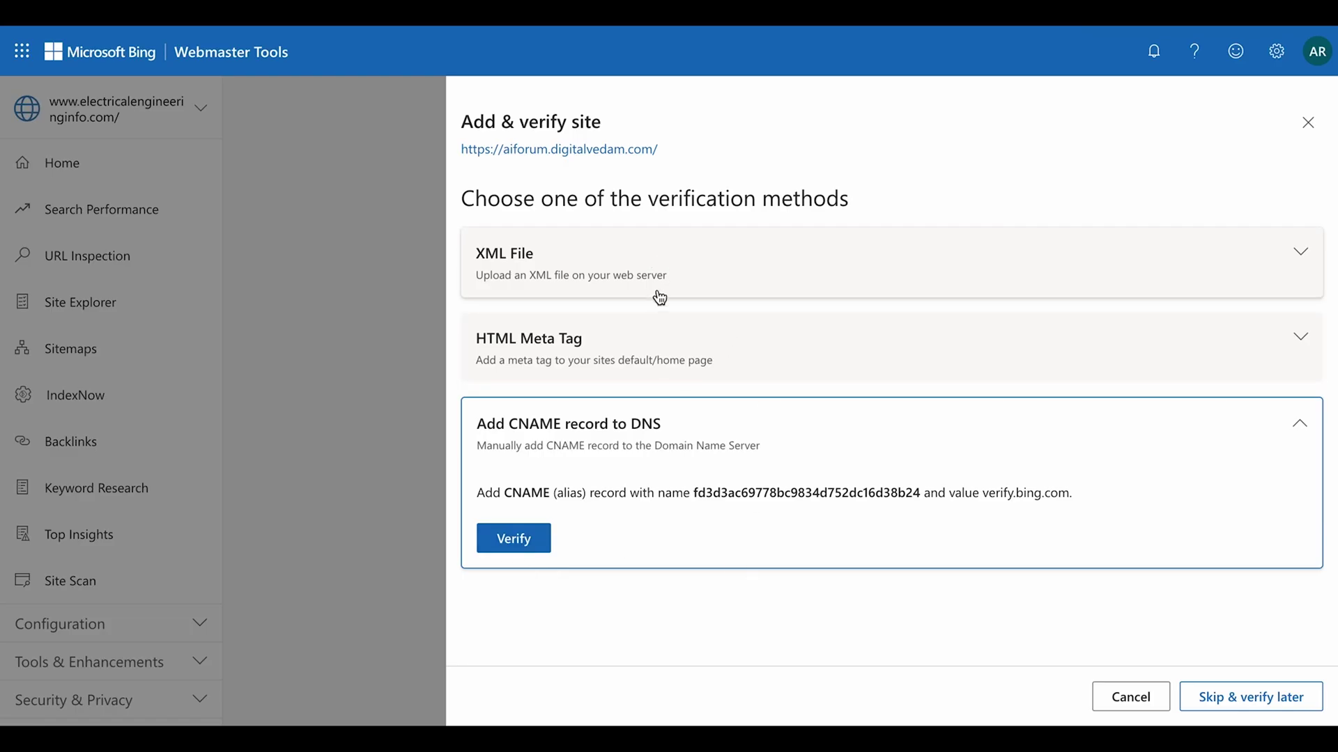
pyautogui.click(644, 276)
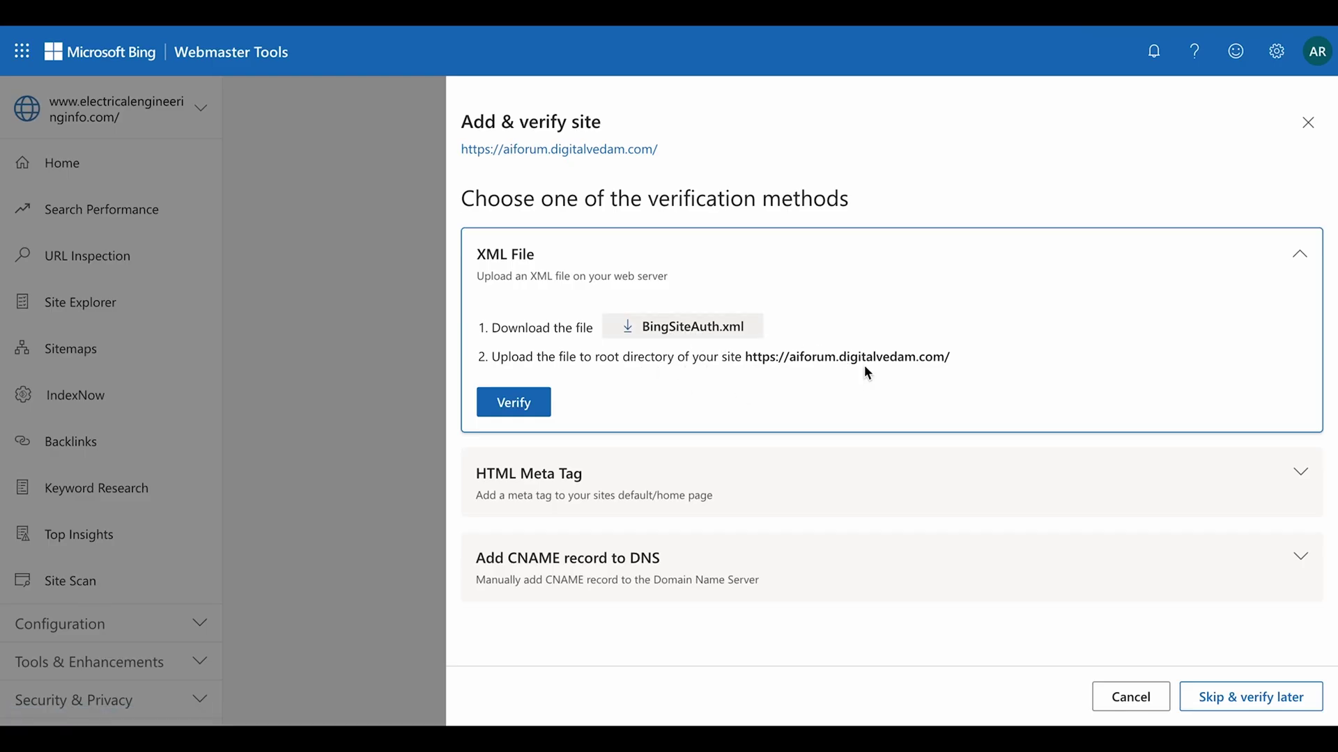
# - Verify aiforum.digitalvedam.com by the XML File method and close the 'Site addition successful' dialog
pyautogui.click(527, 410)
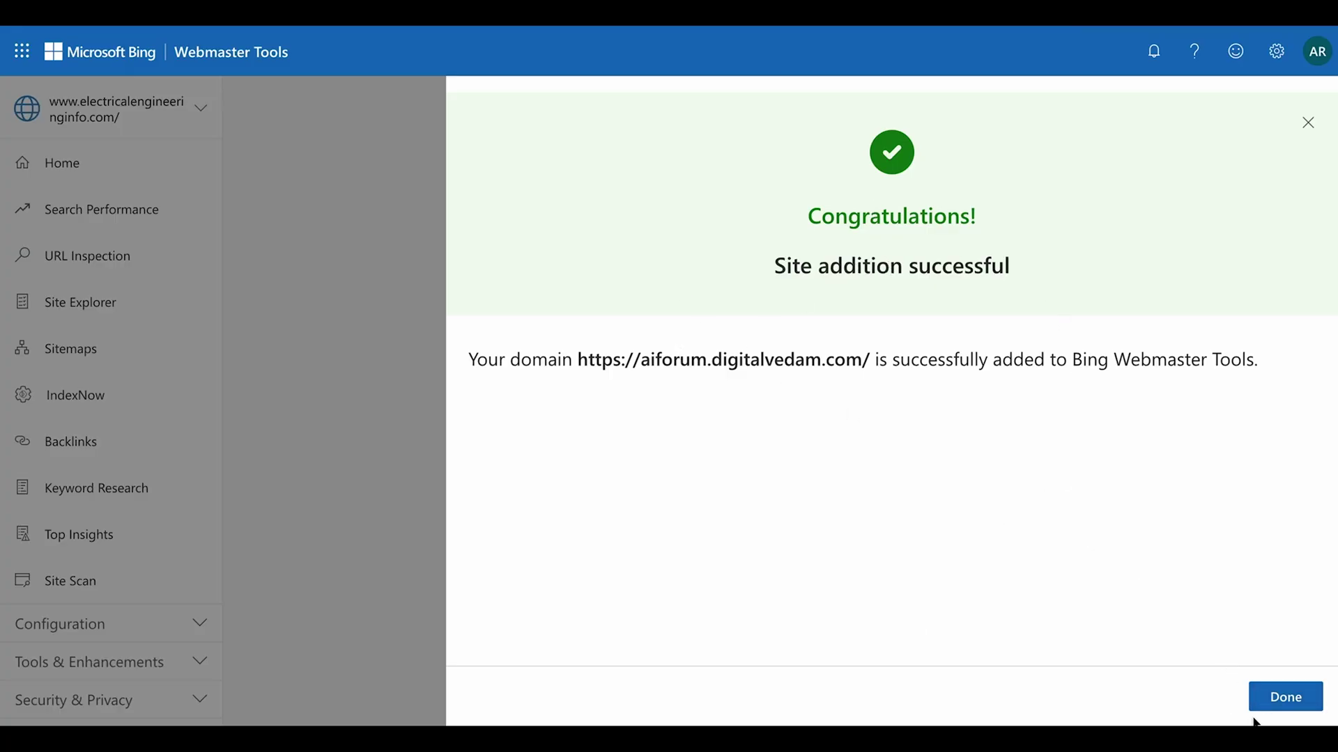
pyautogui.click(1291, 703)
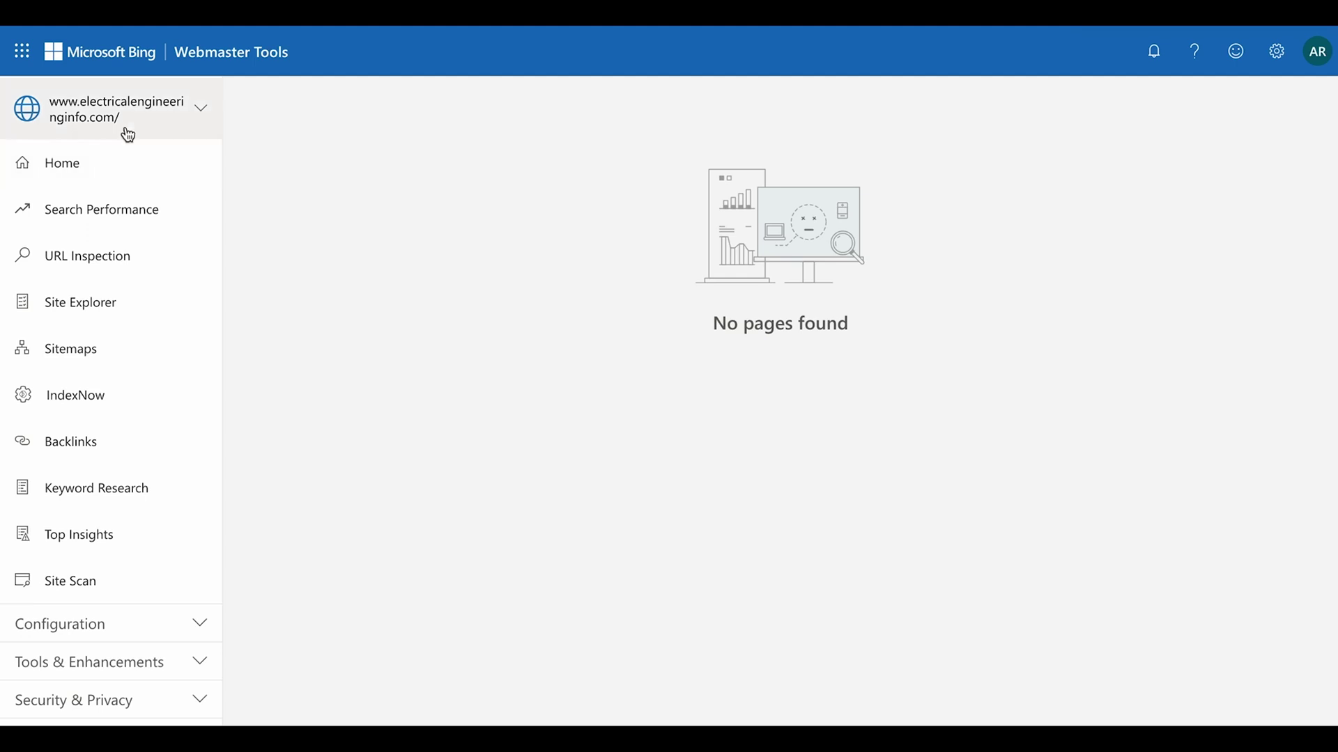
# - Switch to aiforum.digitalvedam.com and view its Home and Search Performance reports
pyautogui.click(128, 132)
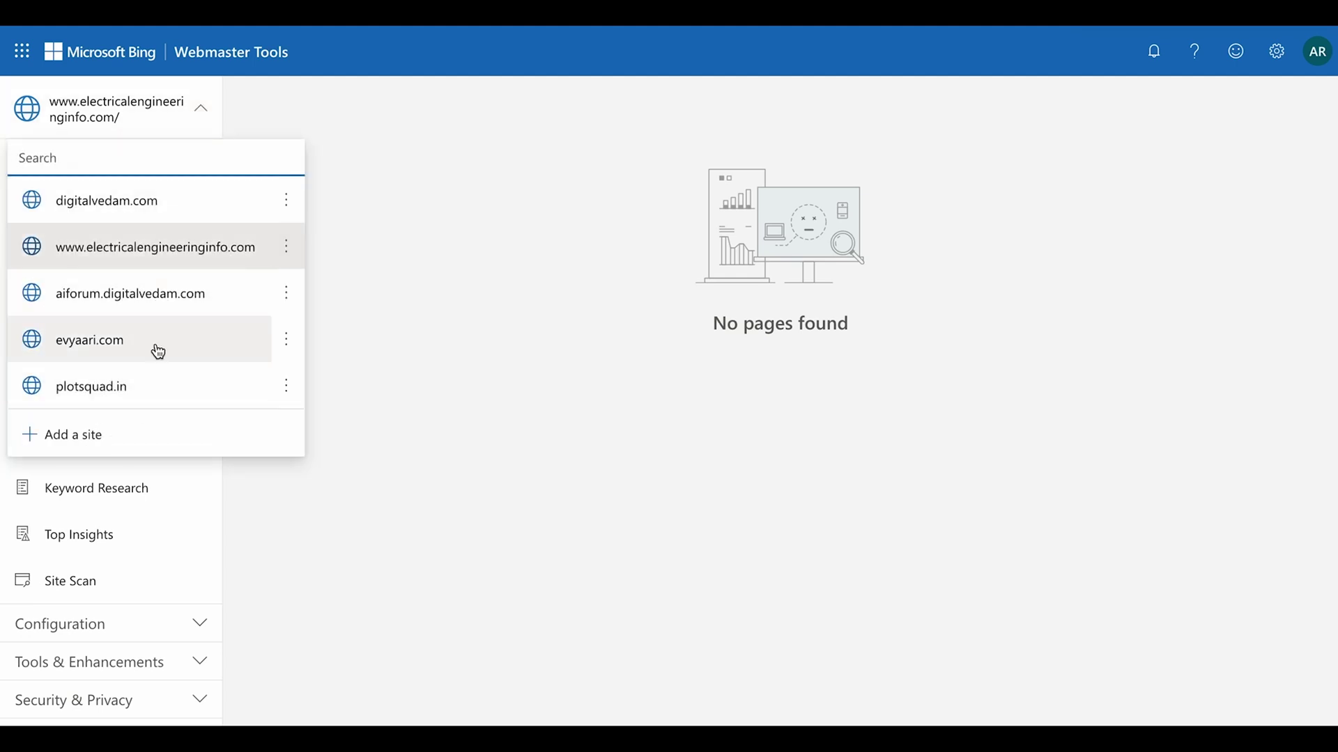
pyautogui.click(103, 309)
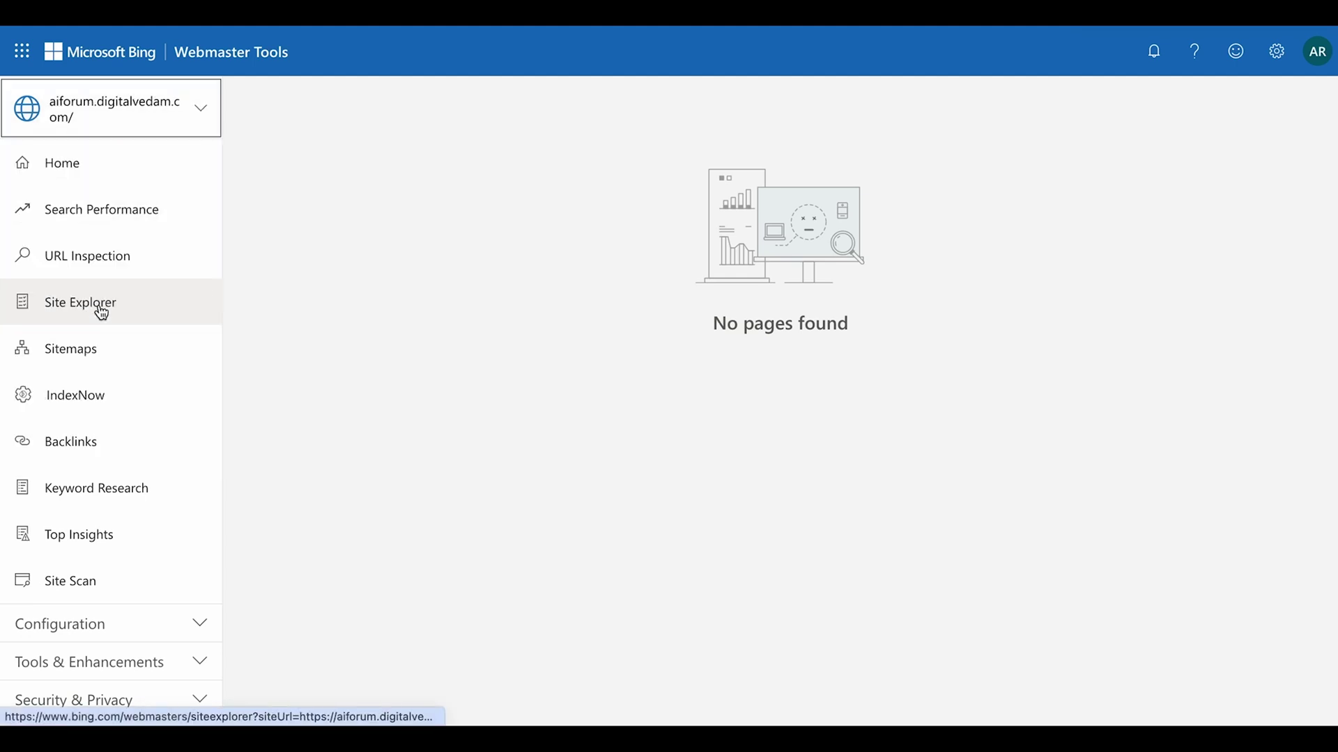
pyautogui.click(134, 182)
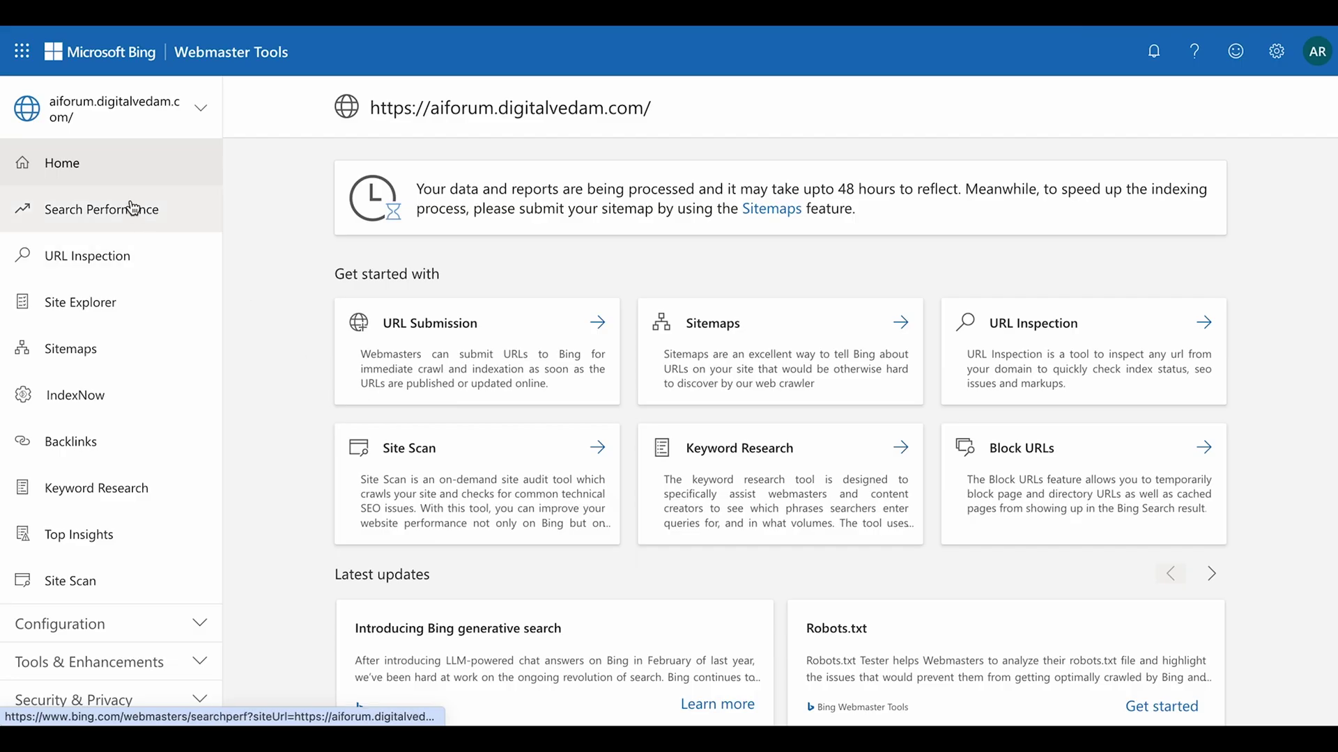
pyautogui.click(152, 220)
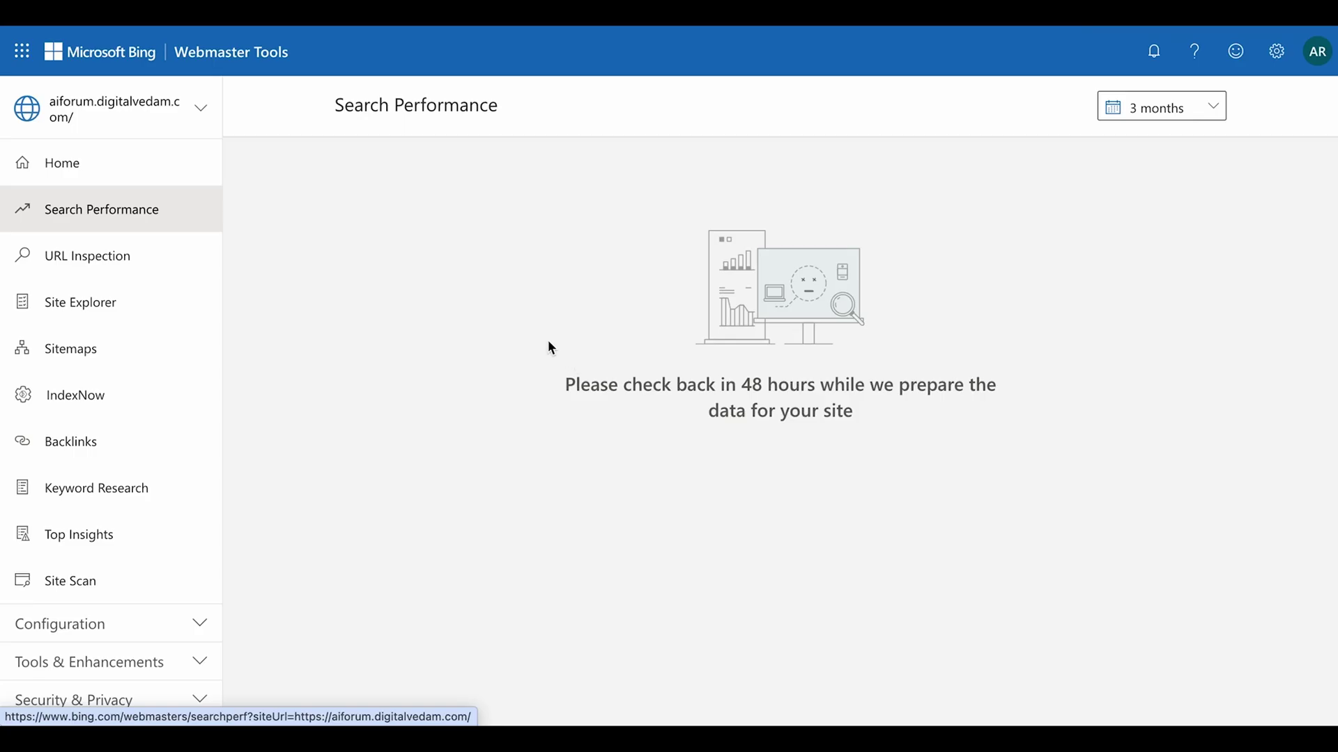
# - Bring up URL Inspection for aiforum.digitalvedam.com with focus in the URL field
pyautogui.click(110, 270)
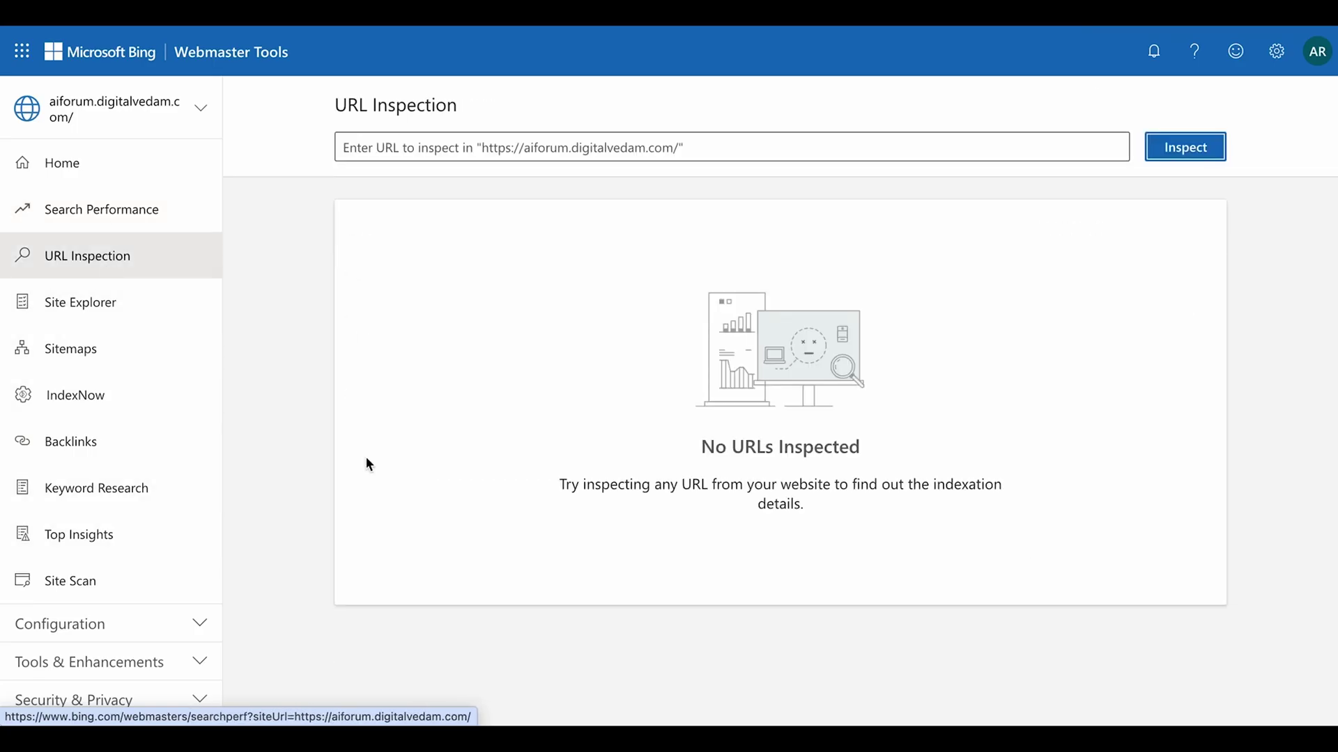
pyautogui.scroll(-1, 49, 538)
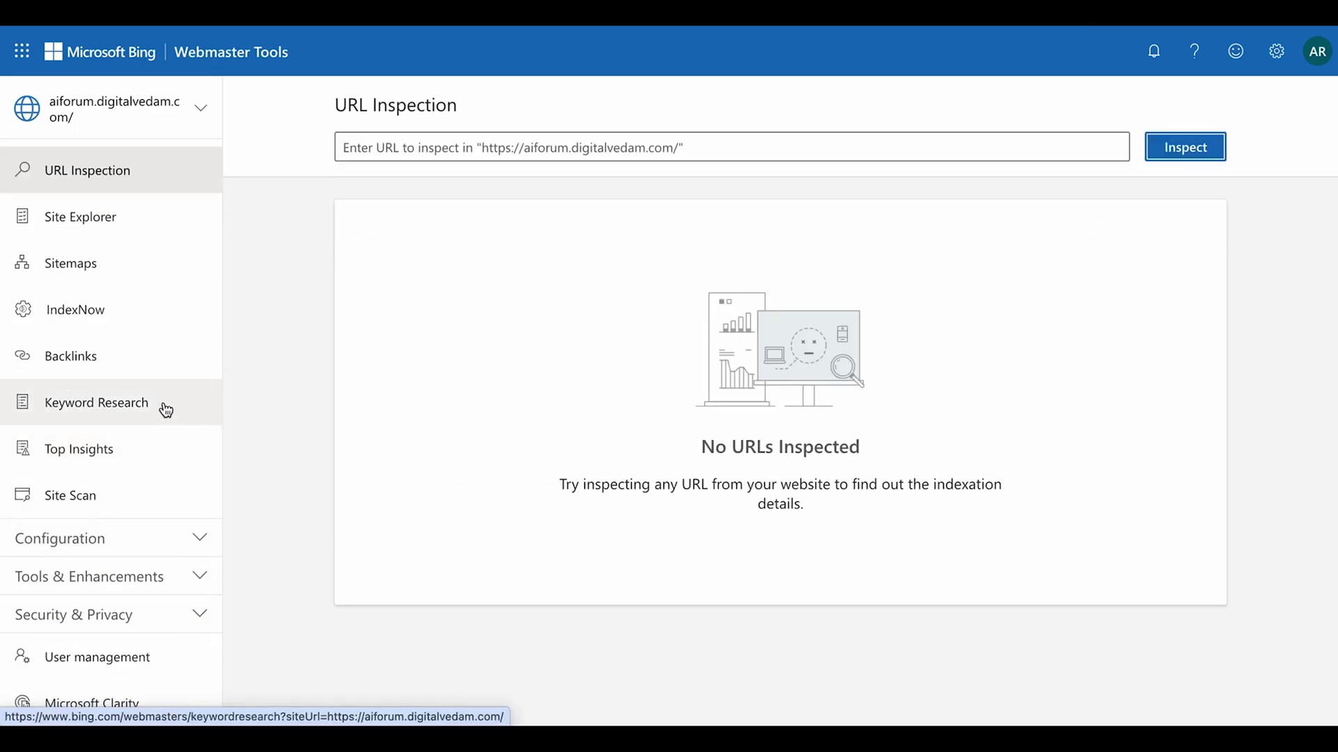
pyautogui.scroll(1, 160, 404)
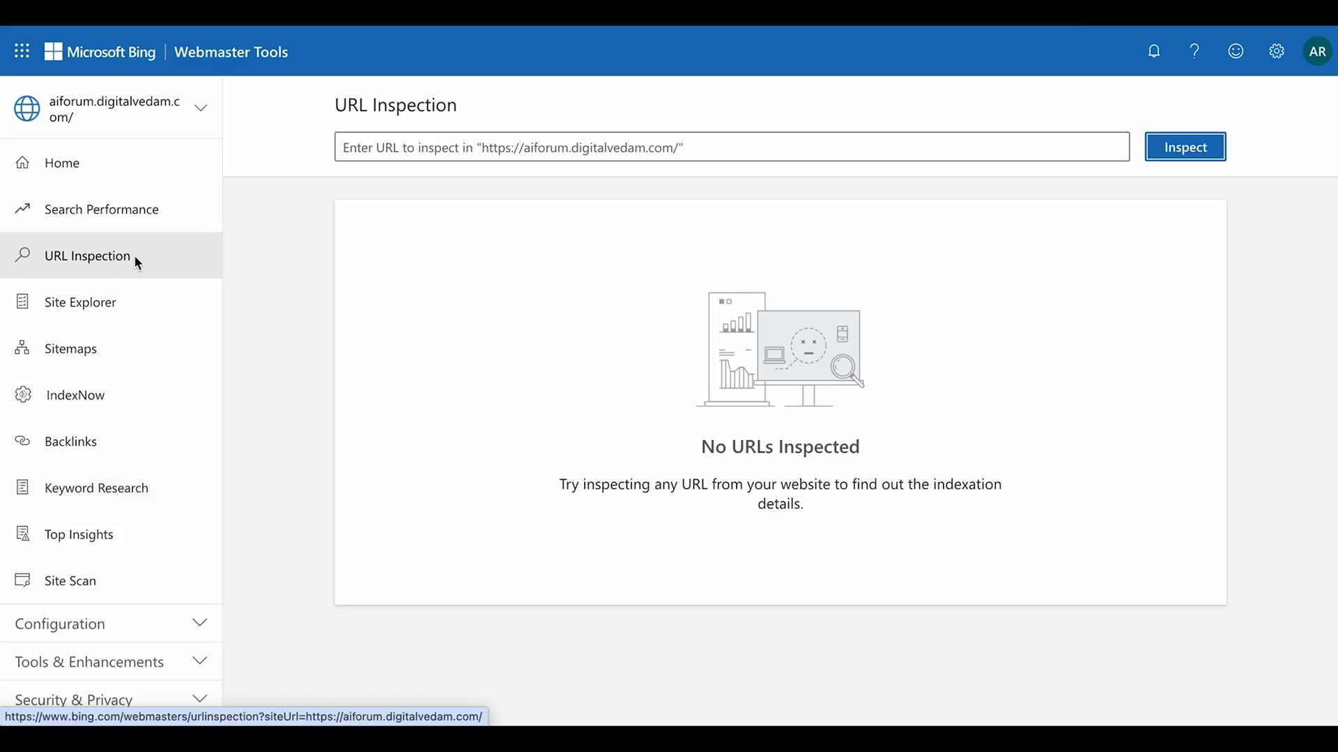
pyautogui.click(478, 144)
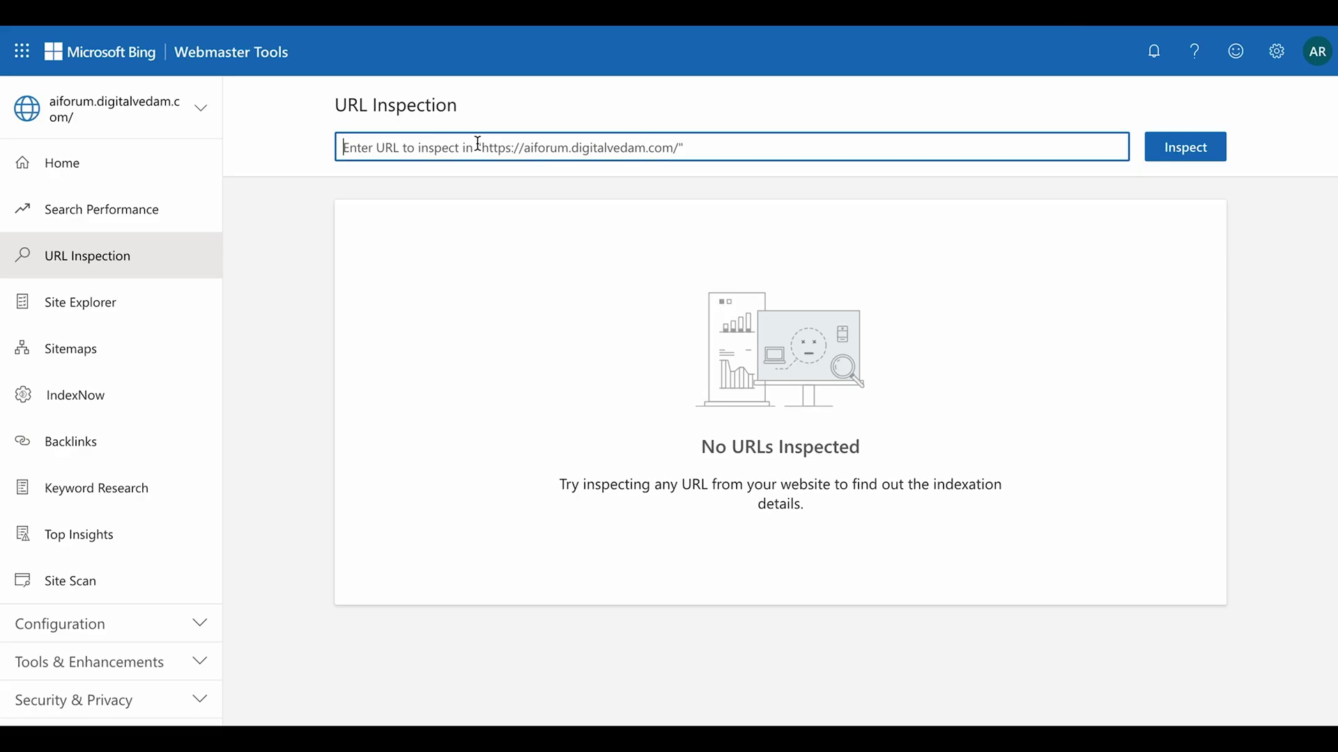
pyautogui.click(319, 224)
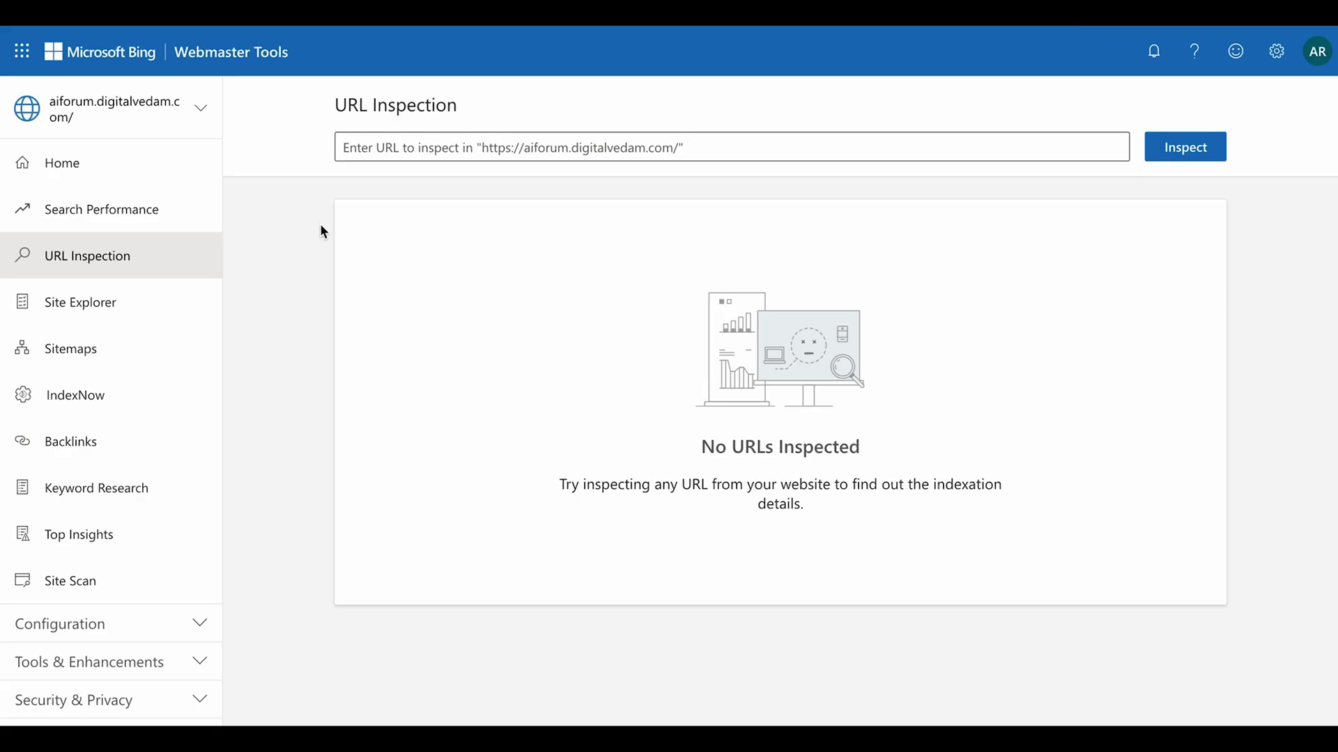
pyautogui.click(451, 147)
pyautogui.click(70, 315)
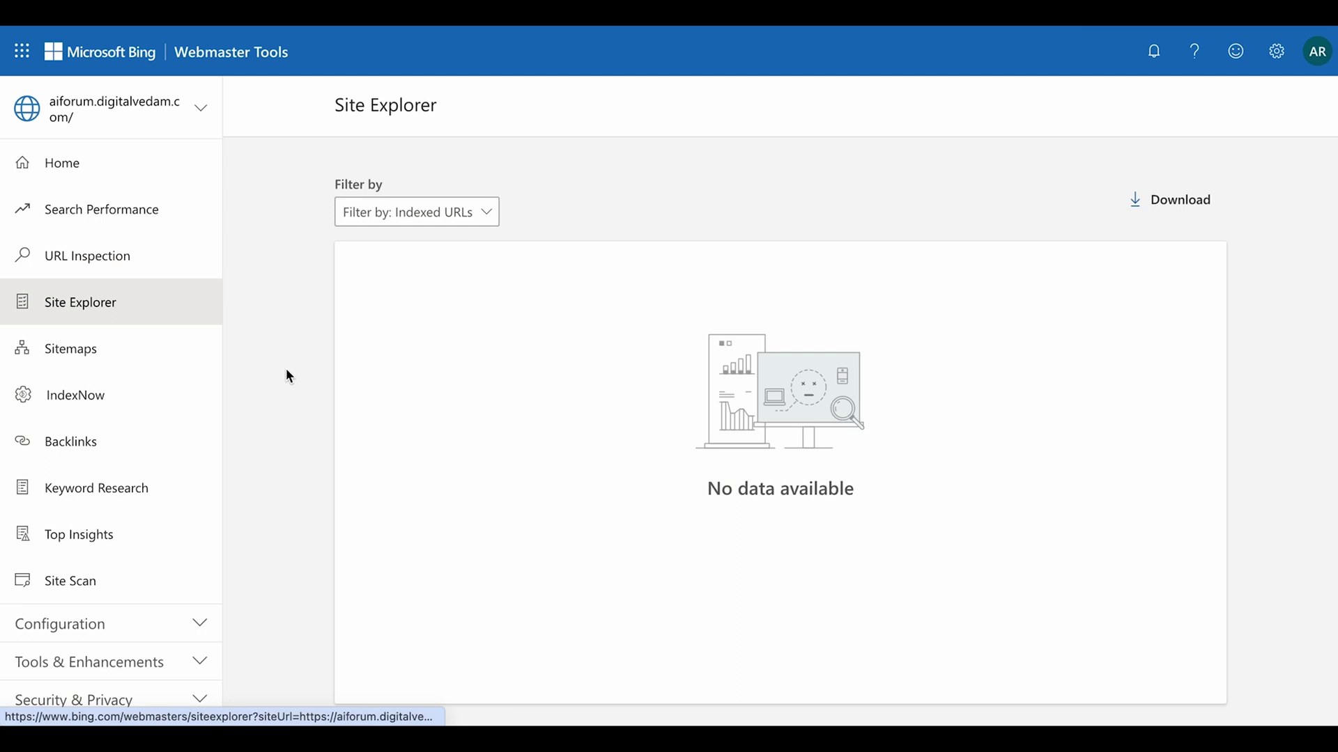
pyautogui.click(119, 113)
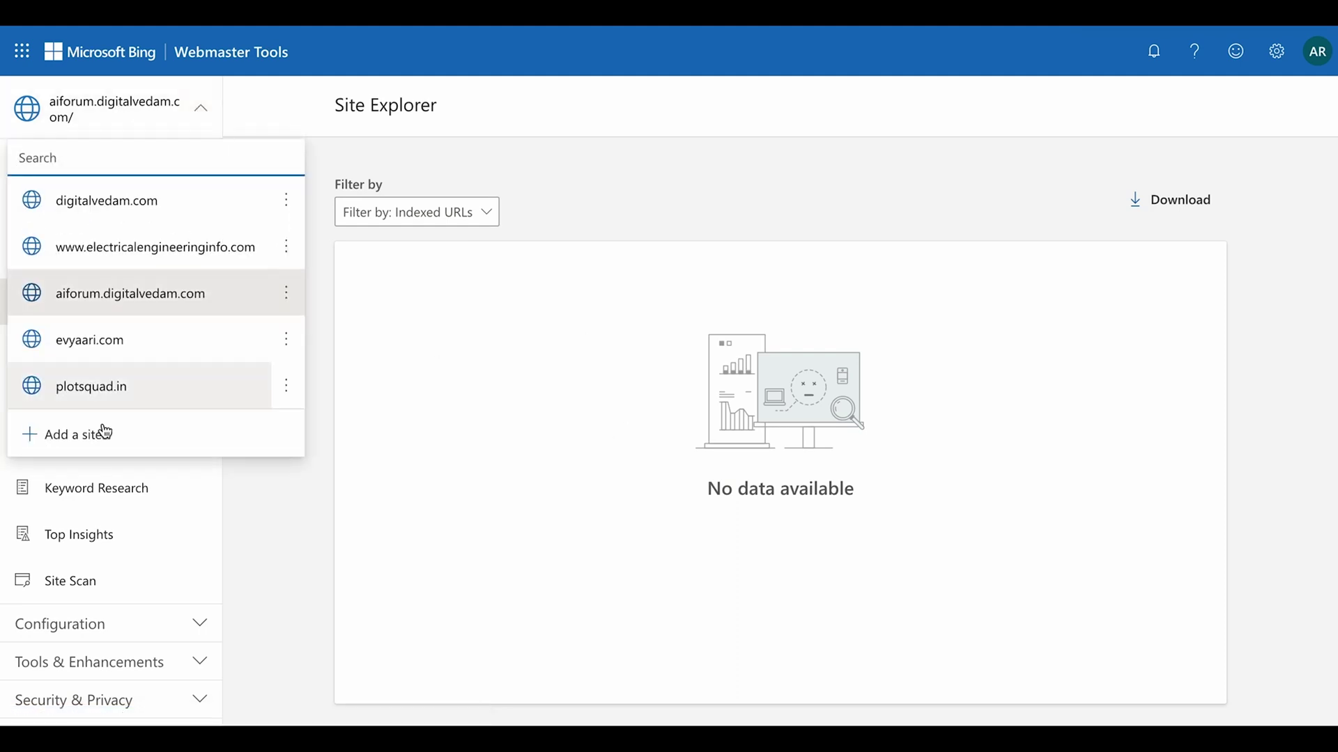
pyautogui.click(127, 245)
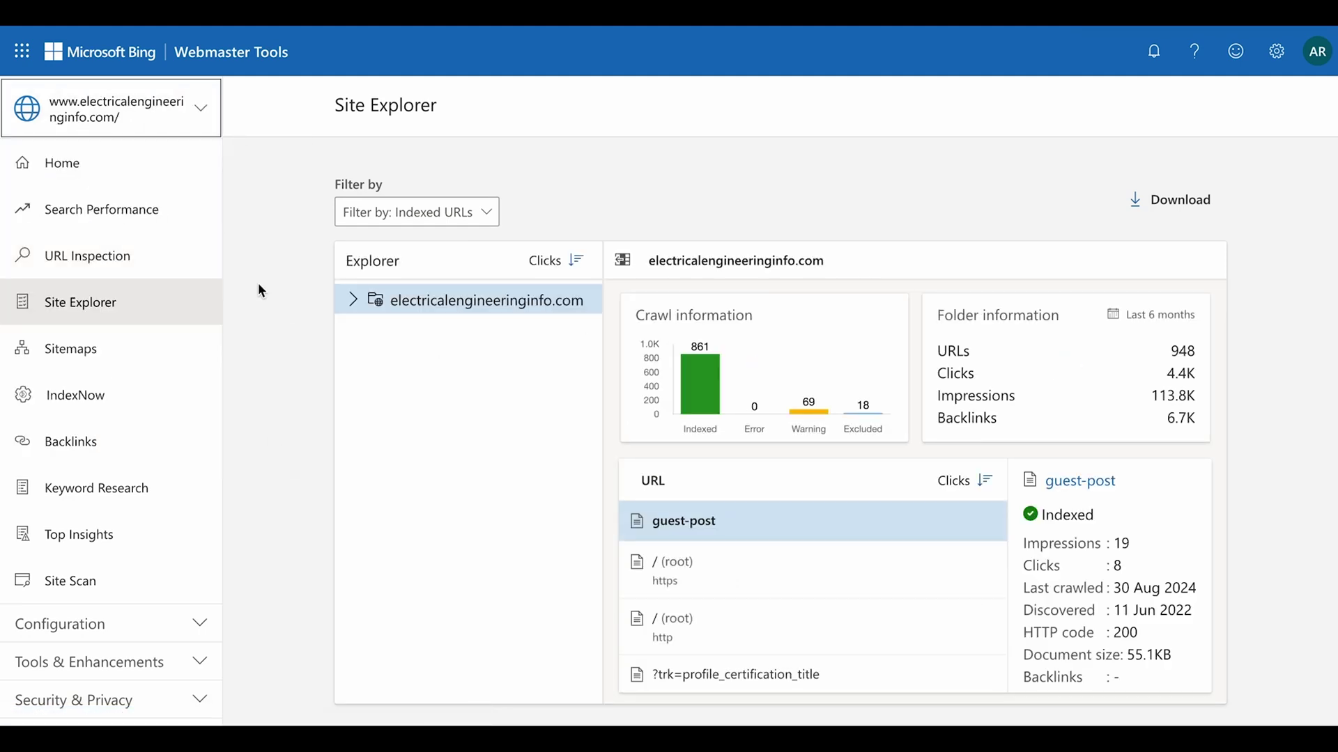
pyautogui.click(96, 257)
pyautogui.click(106, 307)
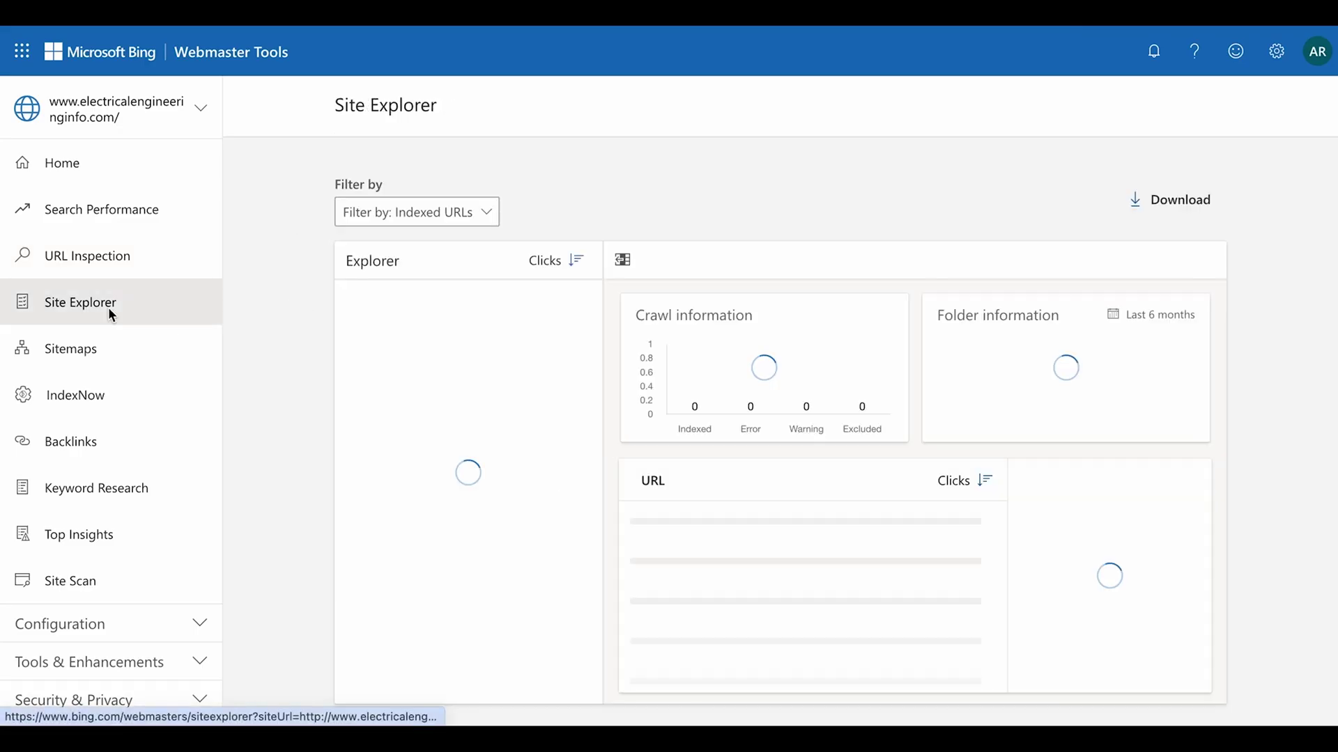
# - Expand the Explorer folder tree root, browse it, and collapse it again
pyautogui.click(353, 300)
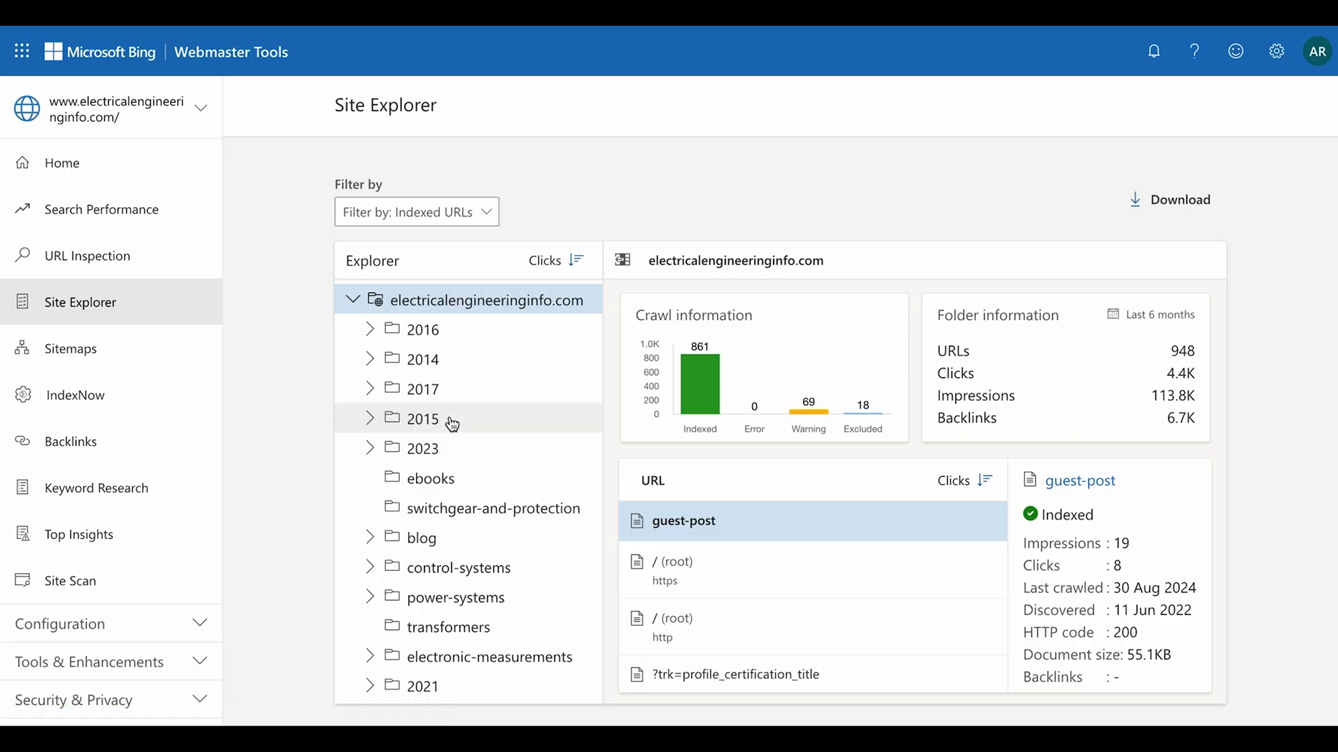
pyautogui.scroll(-5, 466, 381)
pyautogui.scroll(5, 502, 388)
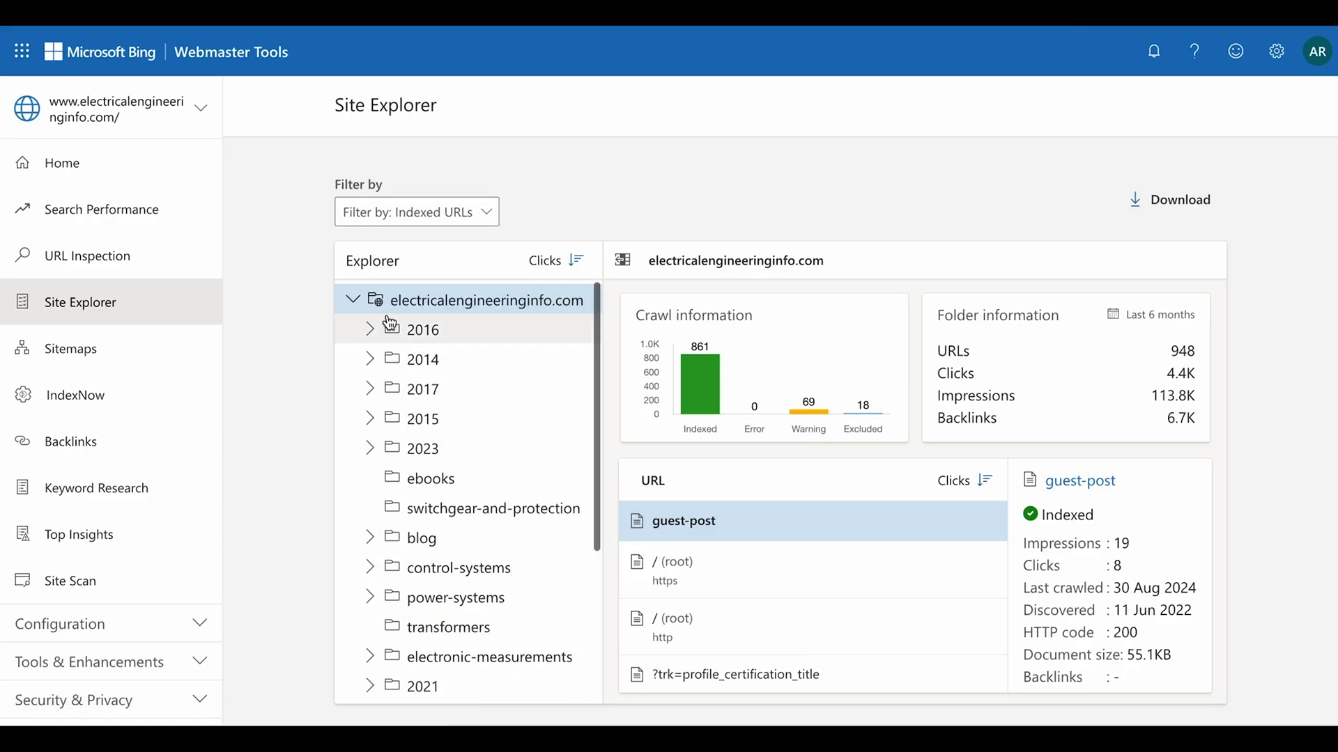
pyautogui.click(351, 299)
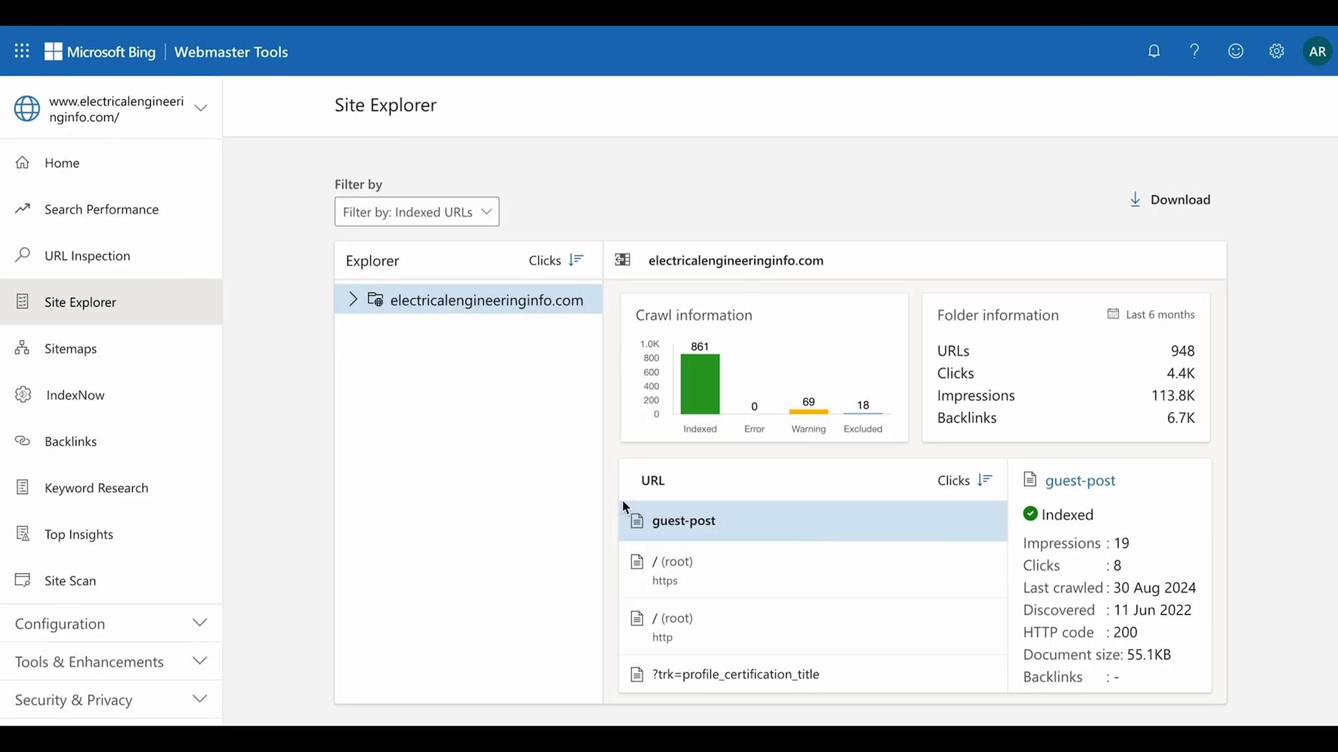
# - Browse the Sitemaps report for electricalengineeringinfo.com
pyautogui.click(98, 362)
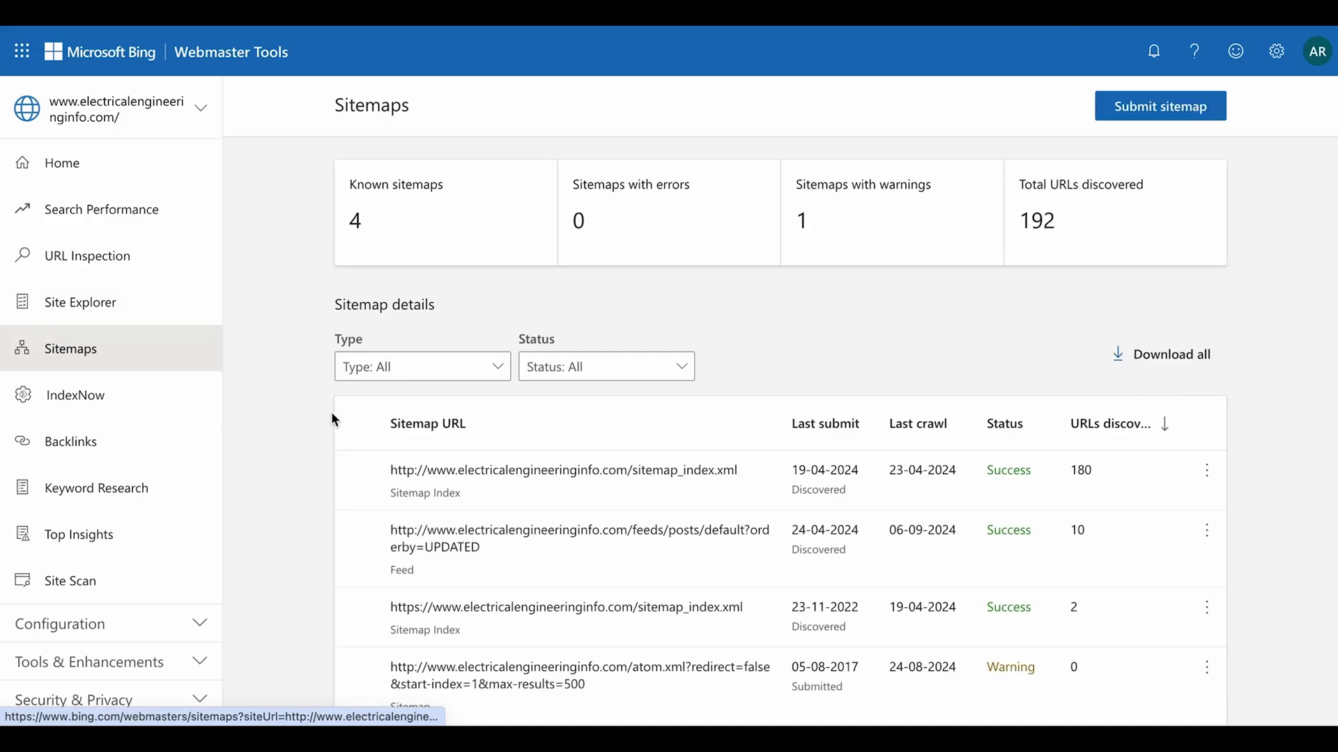
pyautogui.scroll(-2, 328, 411)
pyautogui.scroll(2, 320, 341)
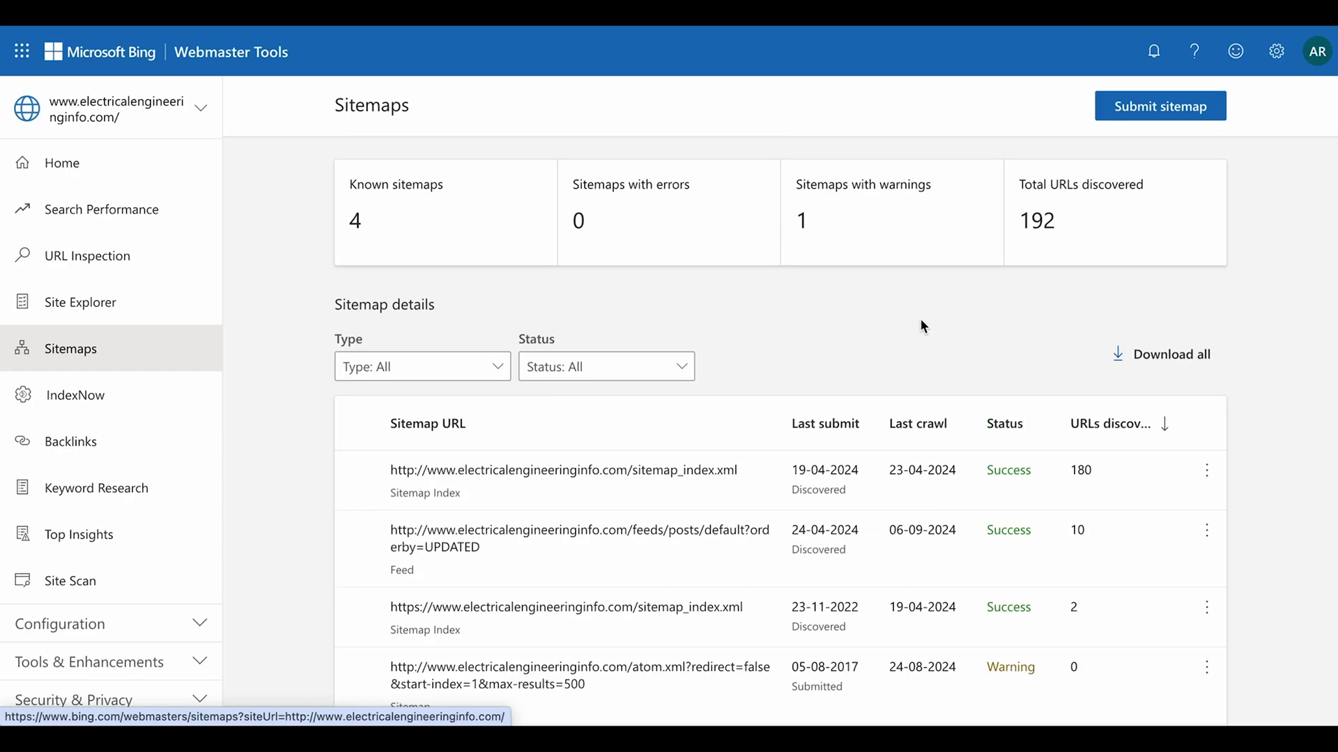
# - Cancel a new sitemap submission and view the IndexNow report of submitted URLs
pyautogui.click(1142, 108)
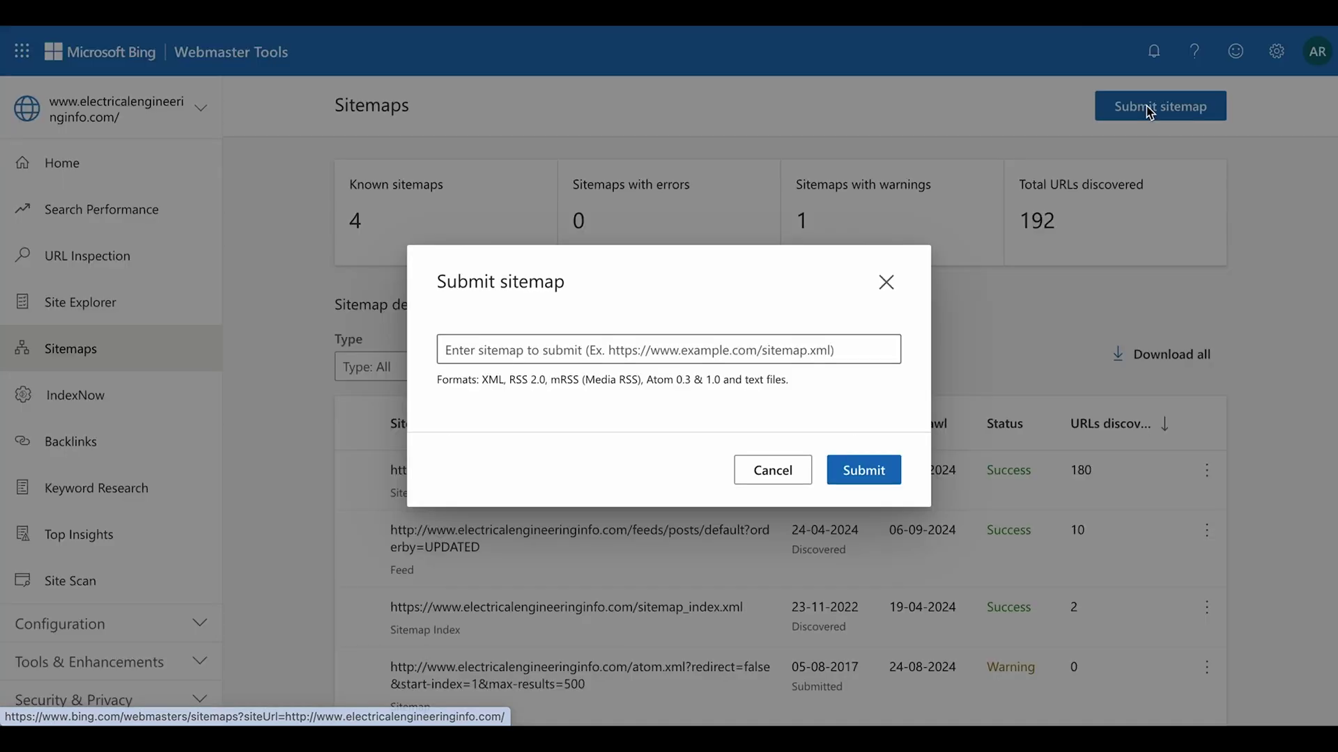
pyautogui.click(661, 350)
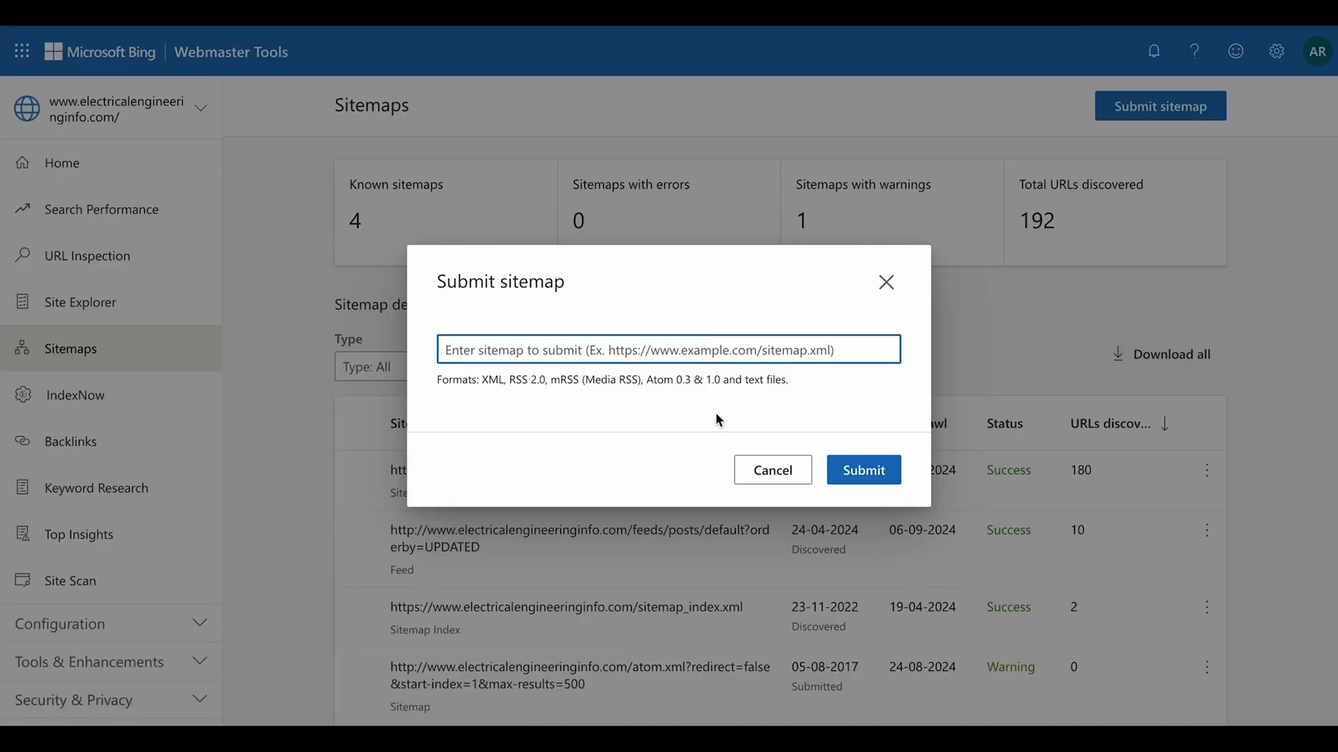
pyautogui.click(772, 483)
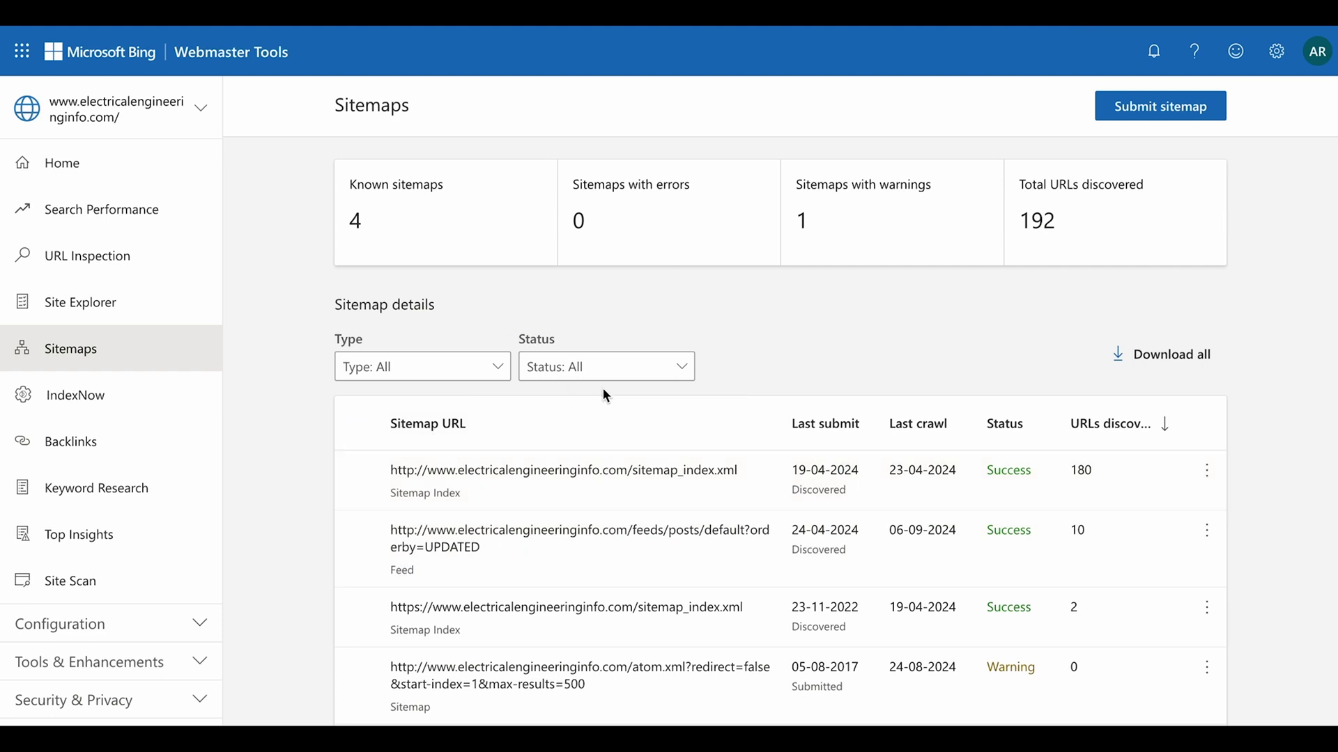
pyautogui.scroll(-3, 603, 394)
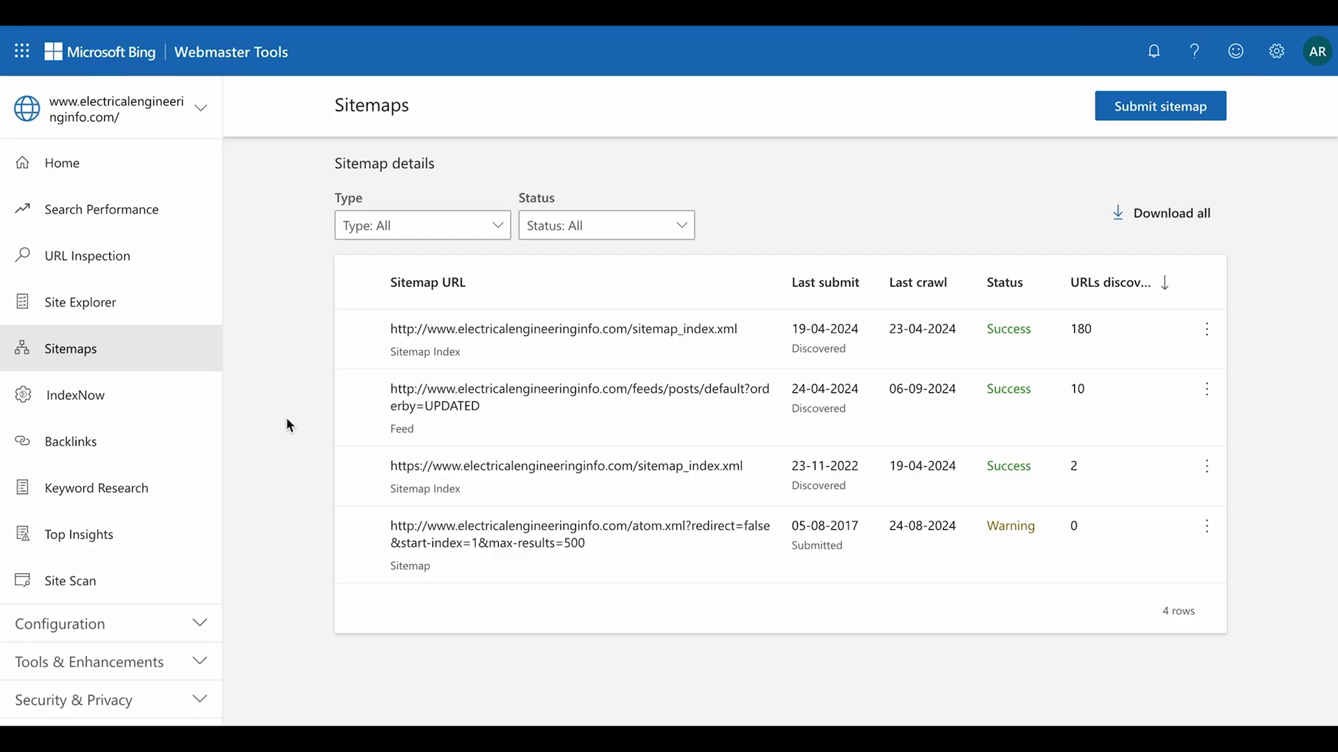
pyautogui.click(132, 404)
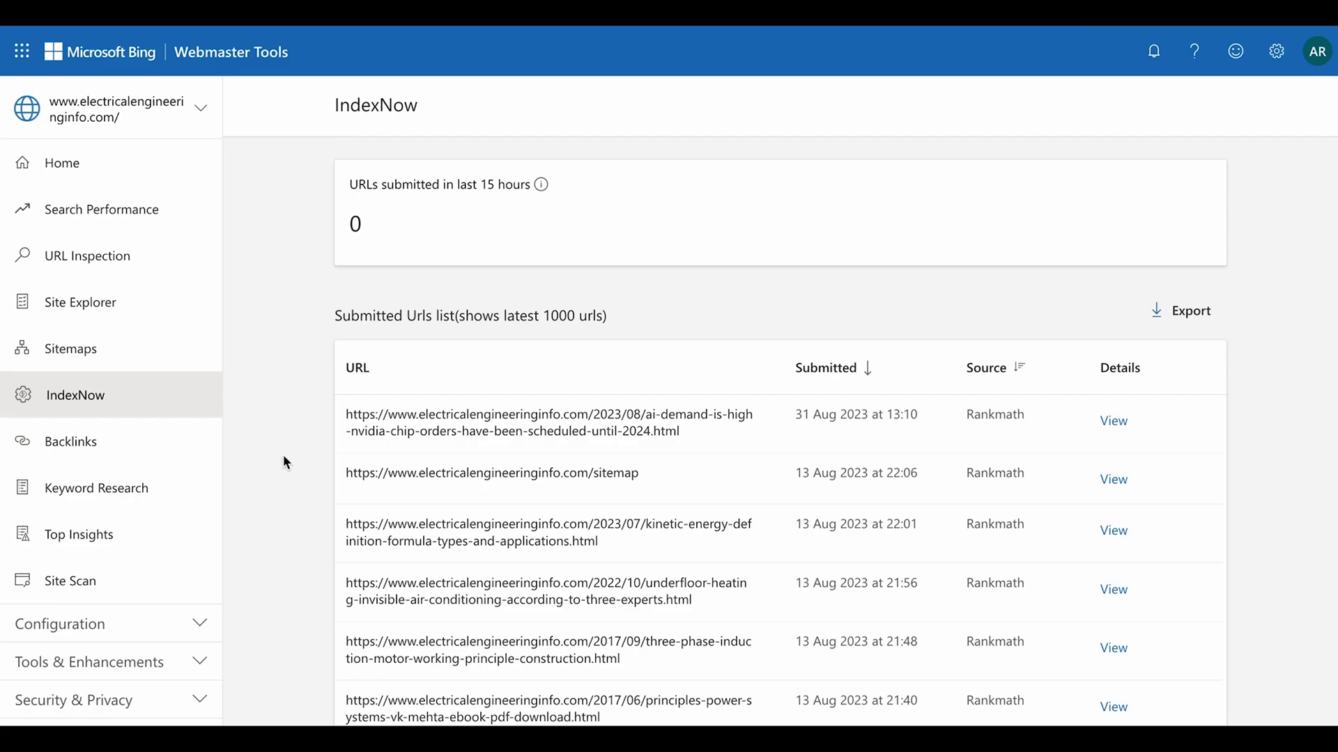
# - Scroll through the Backlinks report's list of linking domains
pyautogui.click(141, 439)
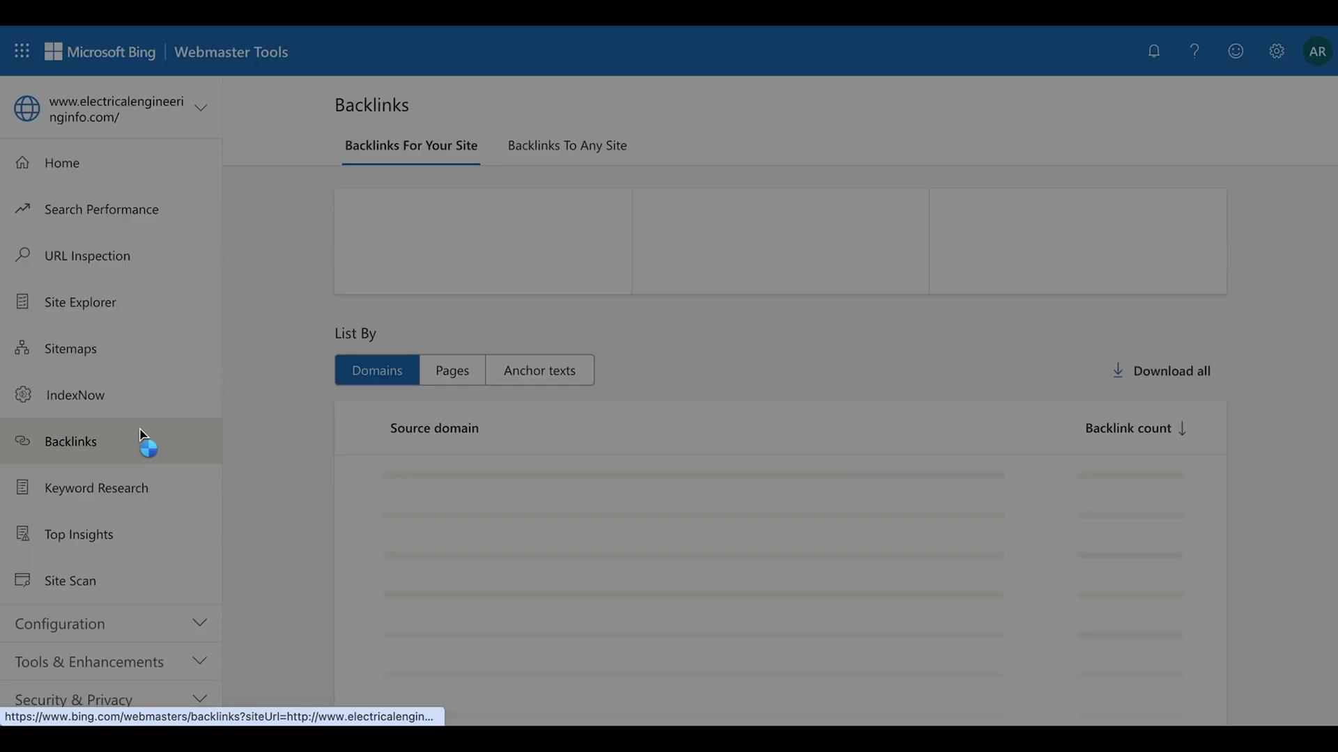
pyautogui.scroll(-10, 283, 398)
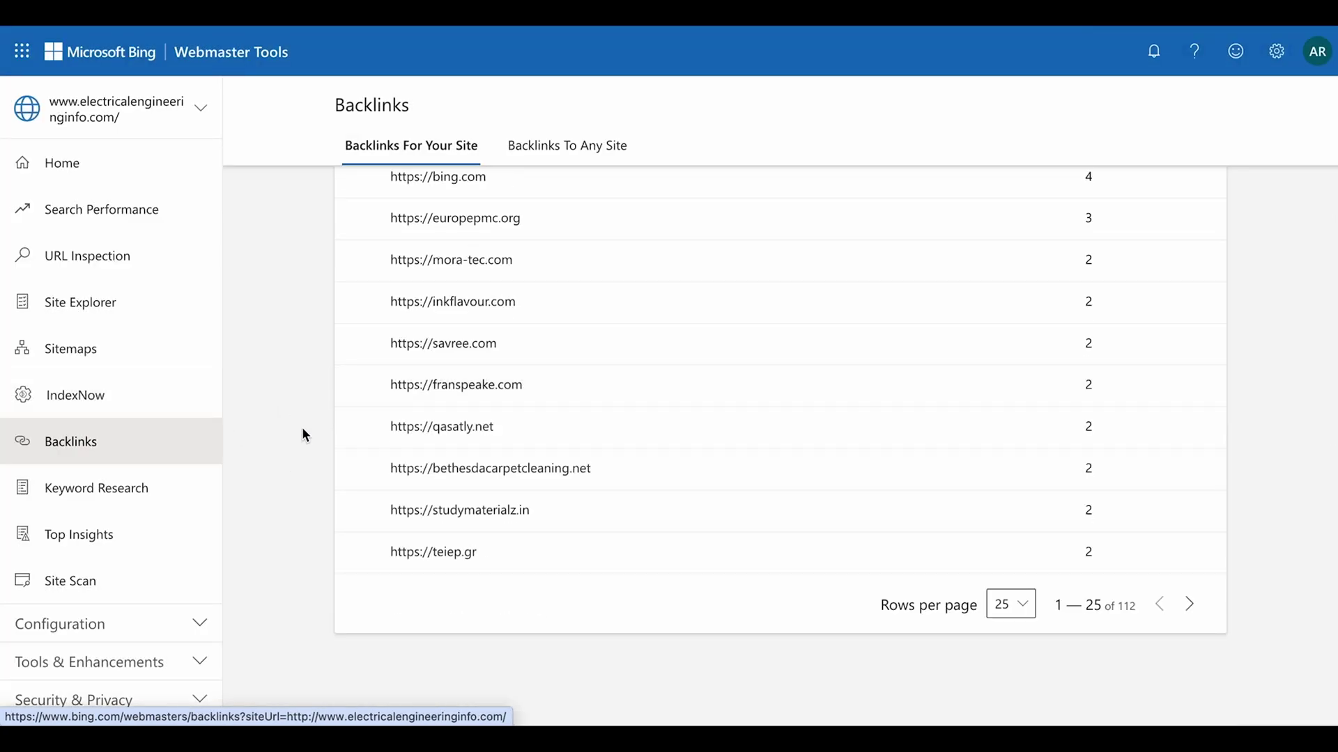
pyautogui.scroll(10, 597, 387)
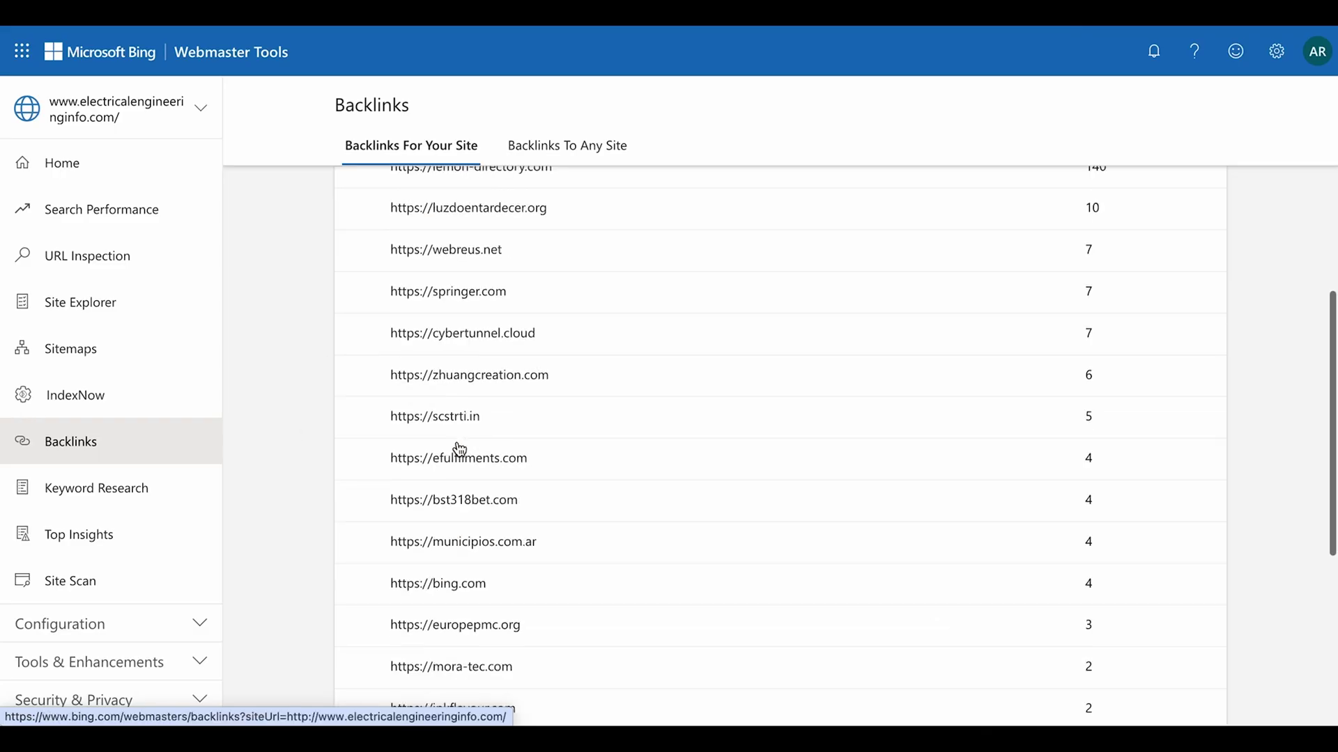
# - Show Keyword Research and scroll through its suggested keywords
pyautogui.click(155, 509)
pyautogui.click(507, 182)
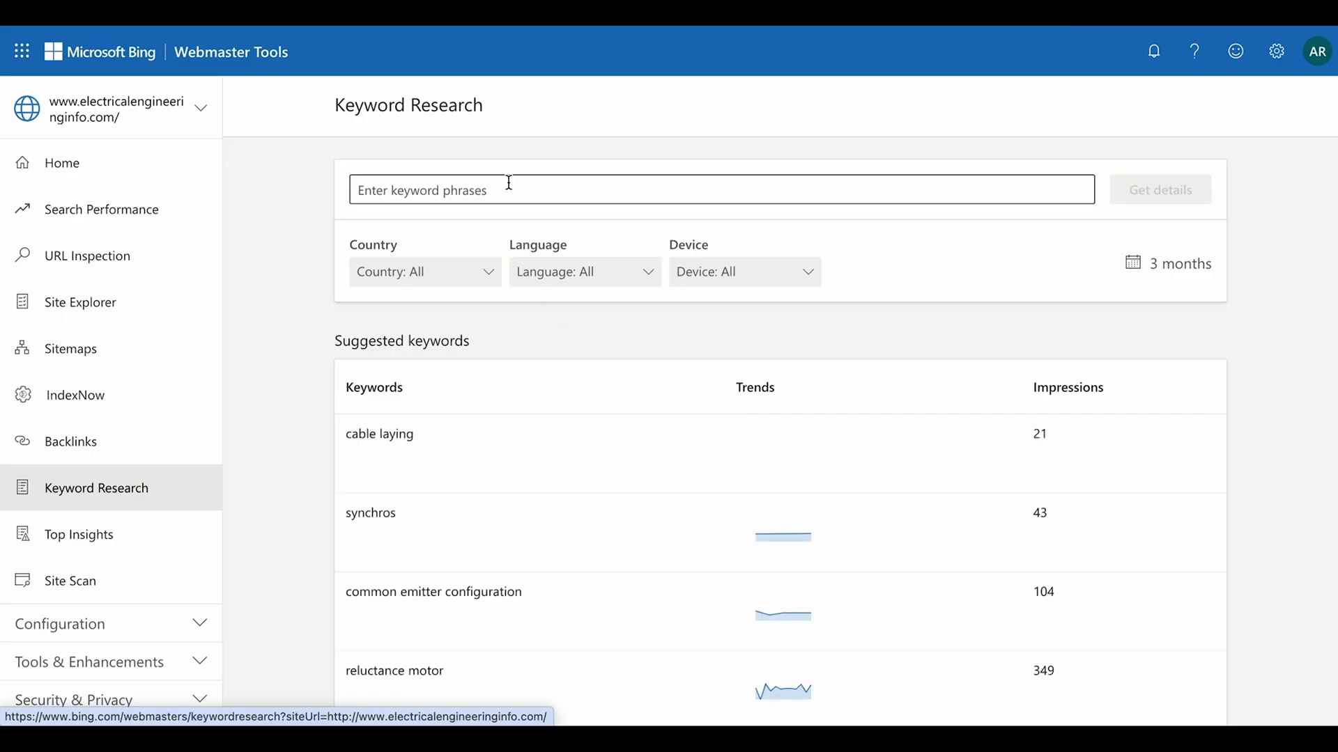
pyautogui.click(285, 280)
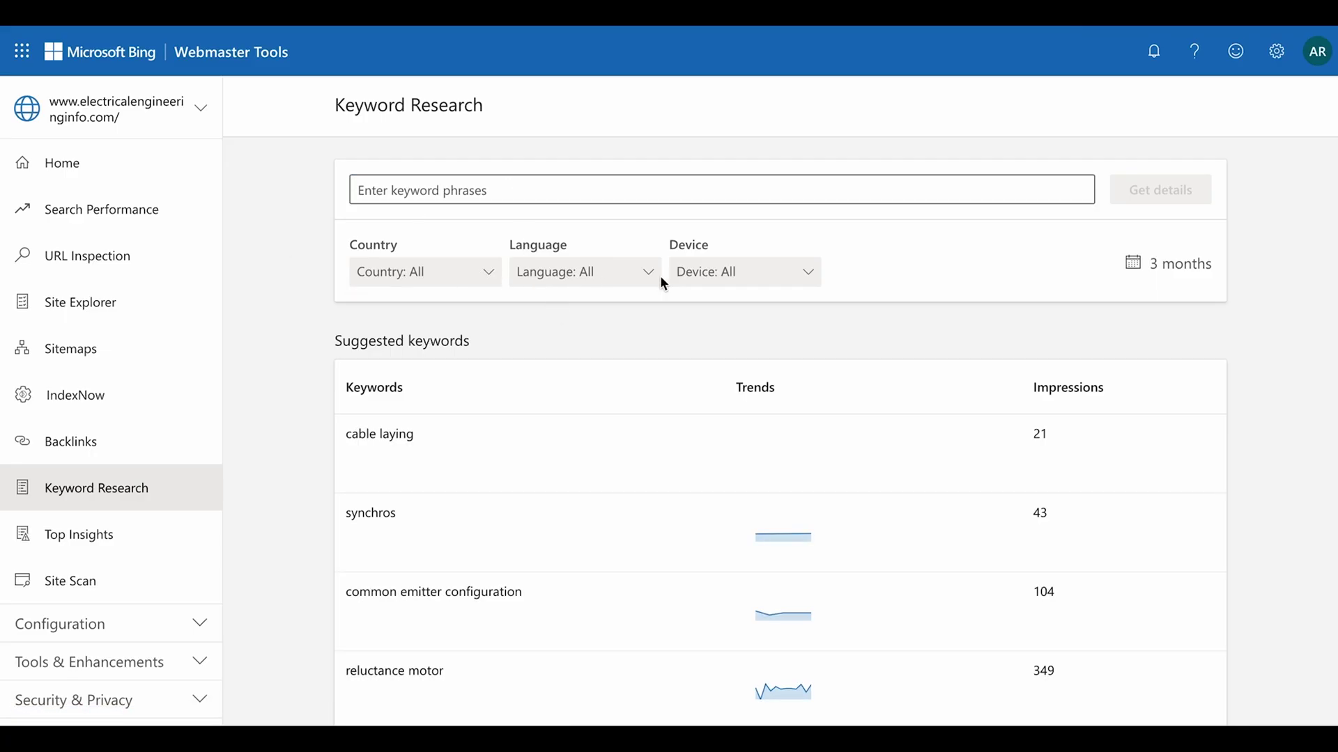
pyautogui.scroll(-4, 310, 469)
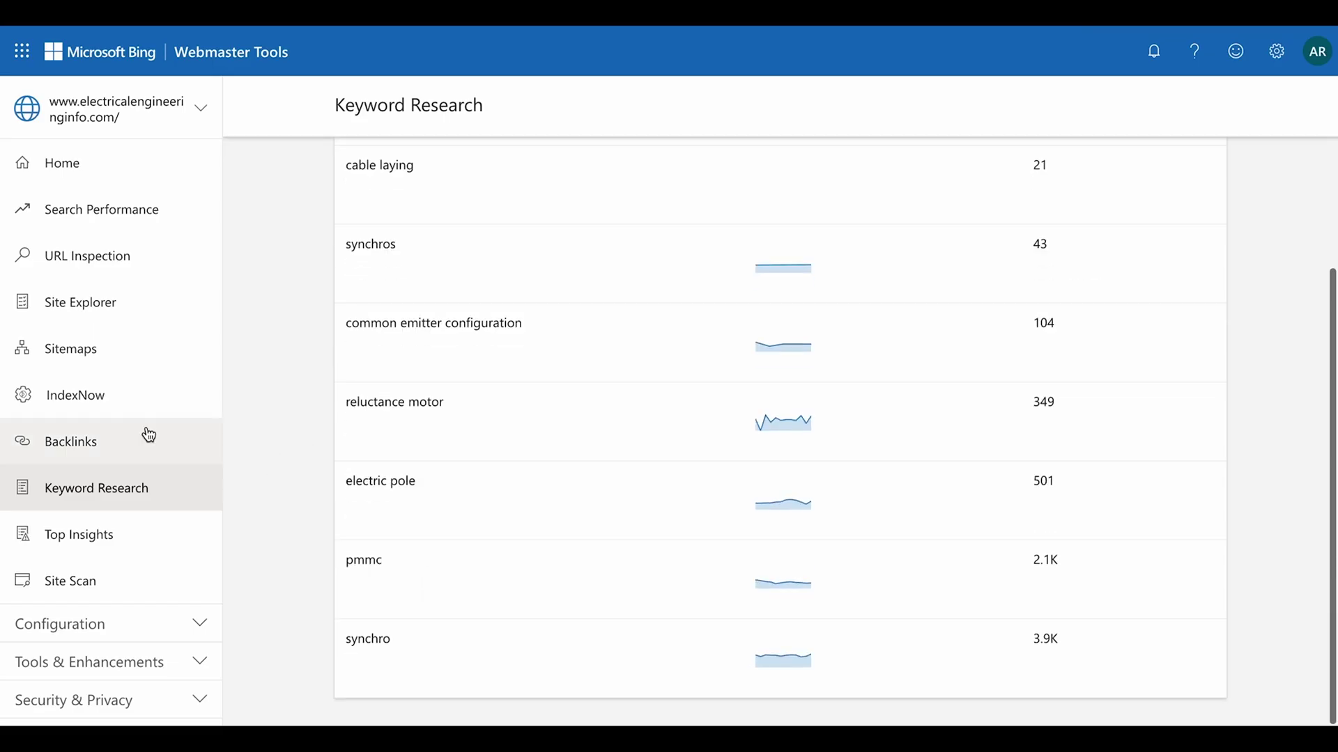
pyautogui.scroll(-2, 139, 434)
# - Scroll the Top Insights error details table, then view Site Scan showing 'No scans initiated'
pyautogui.click(132, 452)
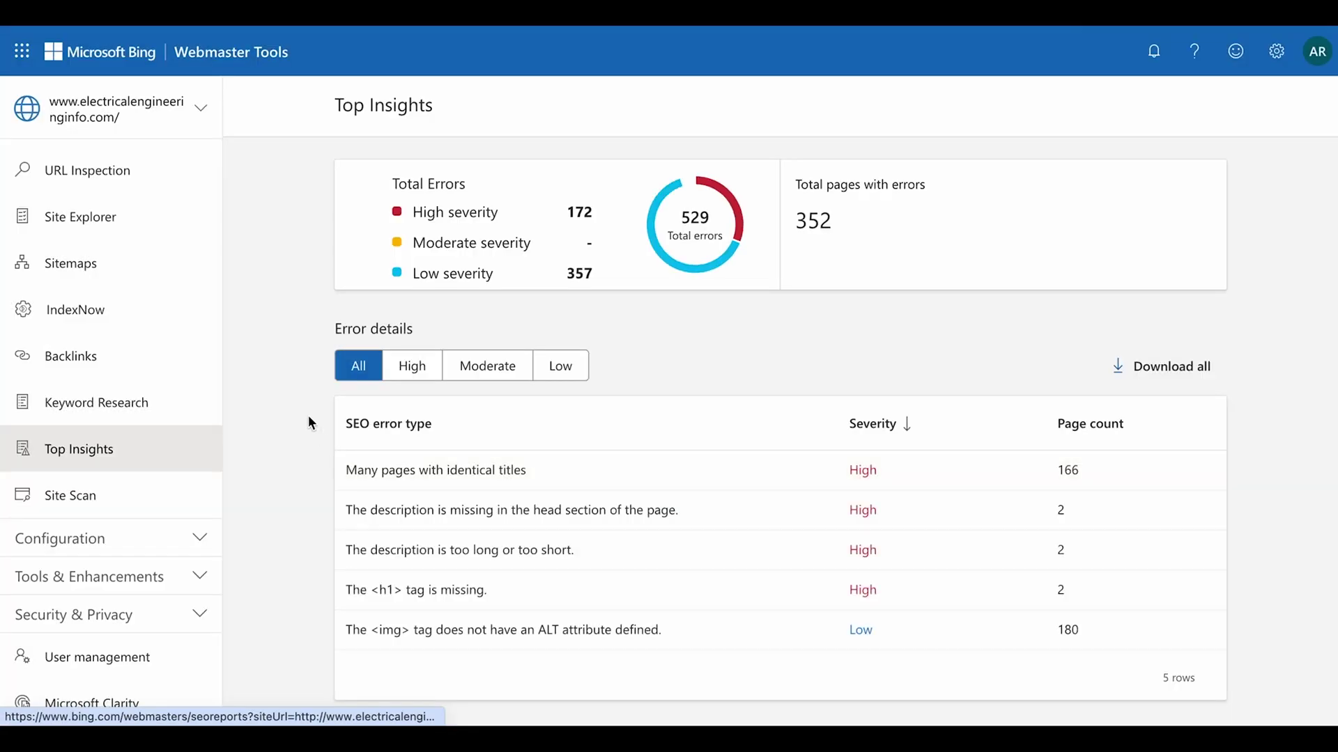
pyautogui.scroll(-2, 308, 415)
pyautogui.scroll(1, 754, 338)
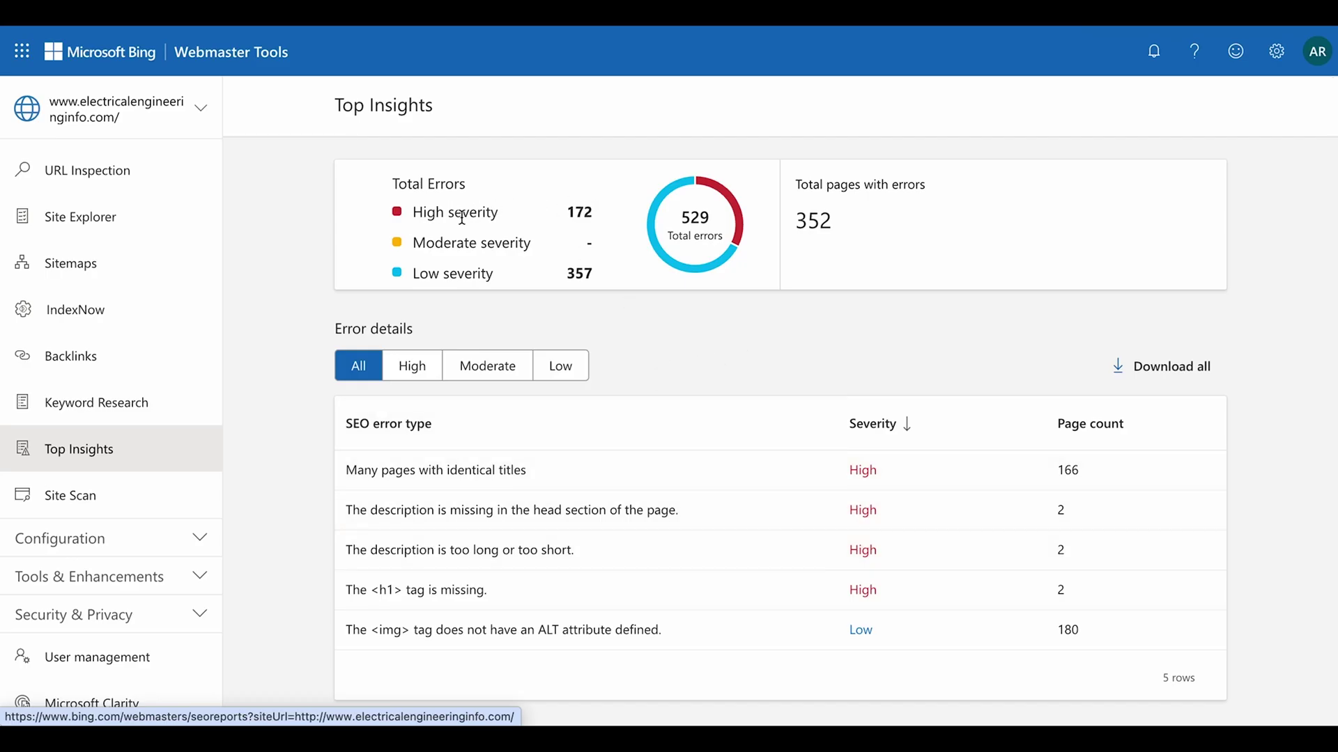
pyautogui.scroll(-1, 704, 363)
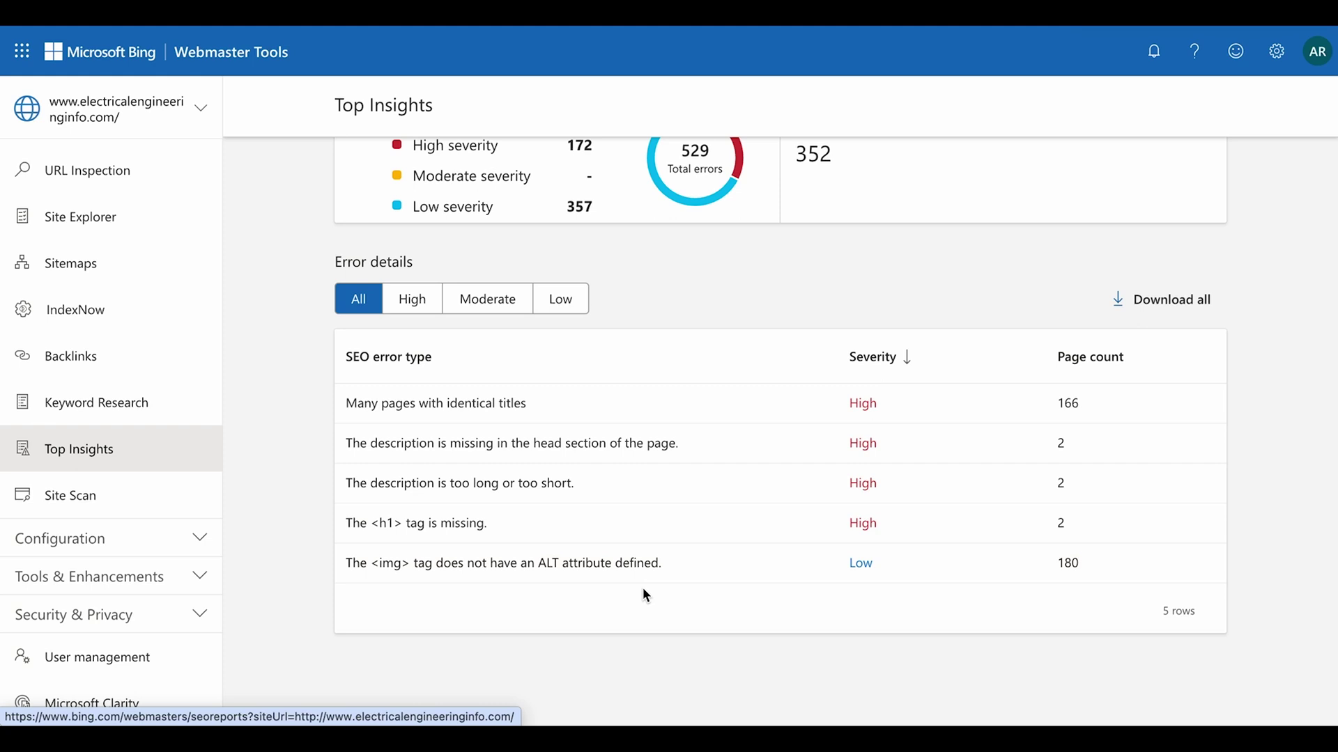
pyautogui.click(174, 495)
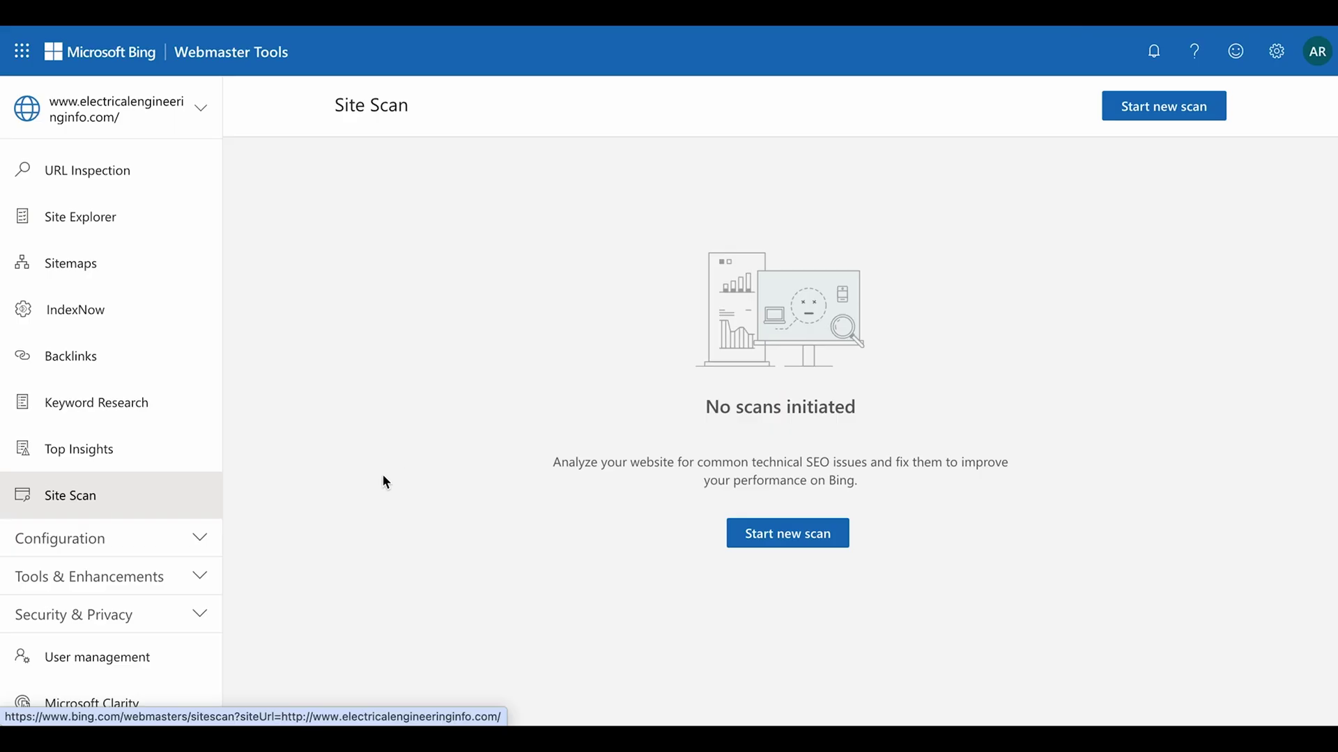
# - Look through the Crawl Control settings under Configuration
pyautogui.click(99, 536)
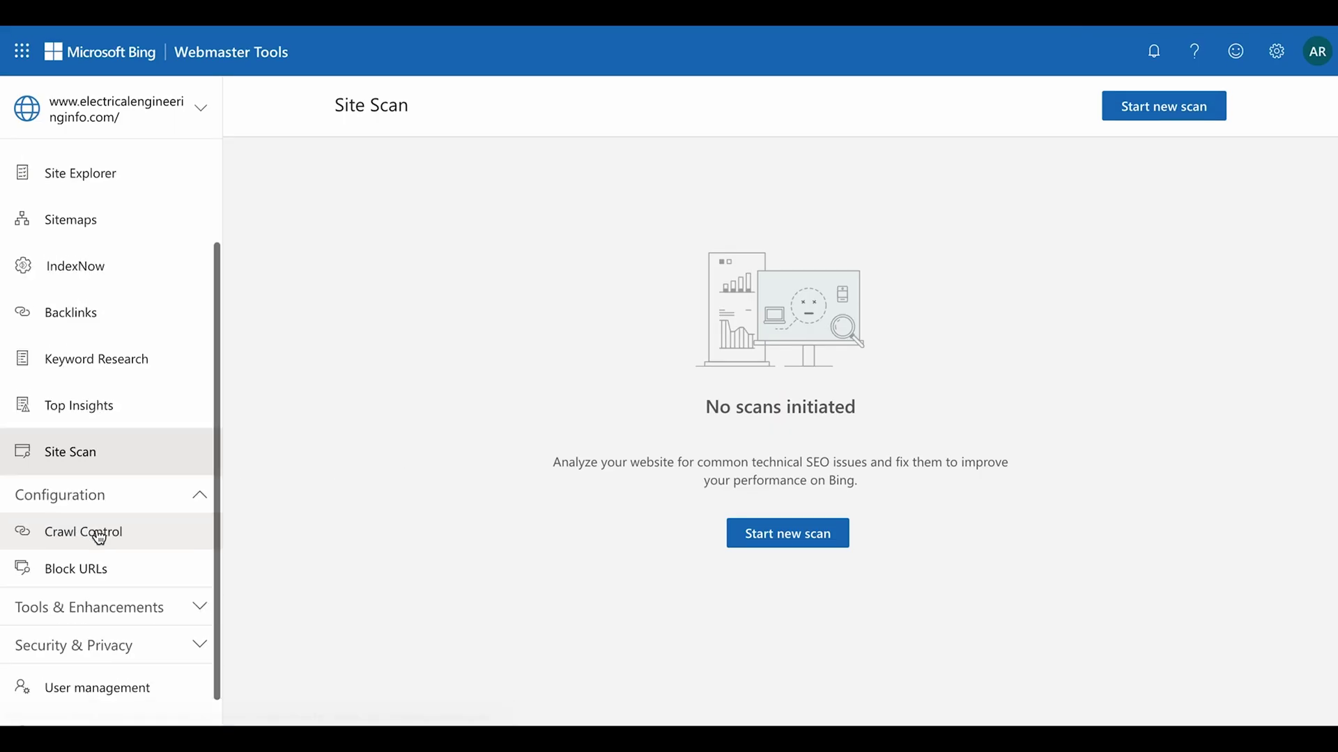
pyautogui.click(136, 497)
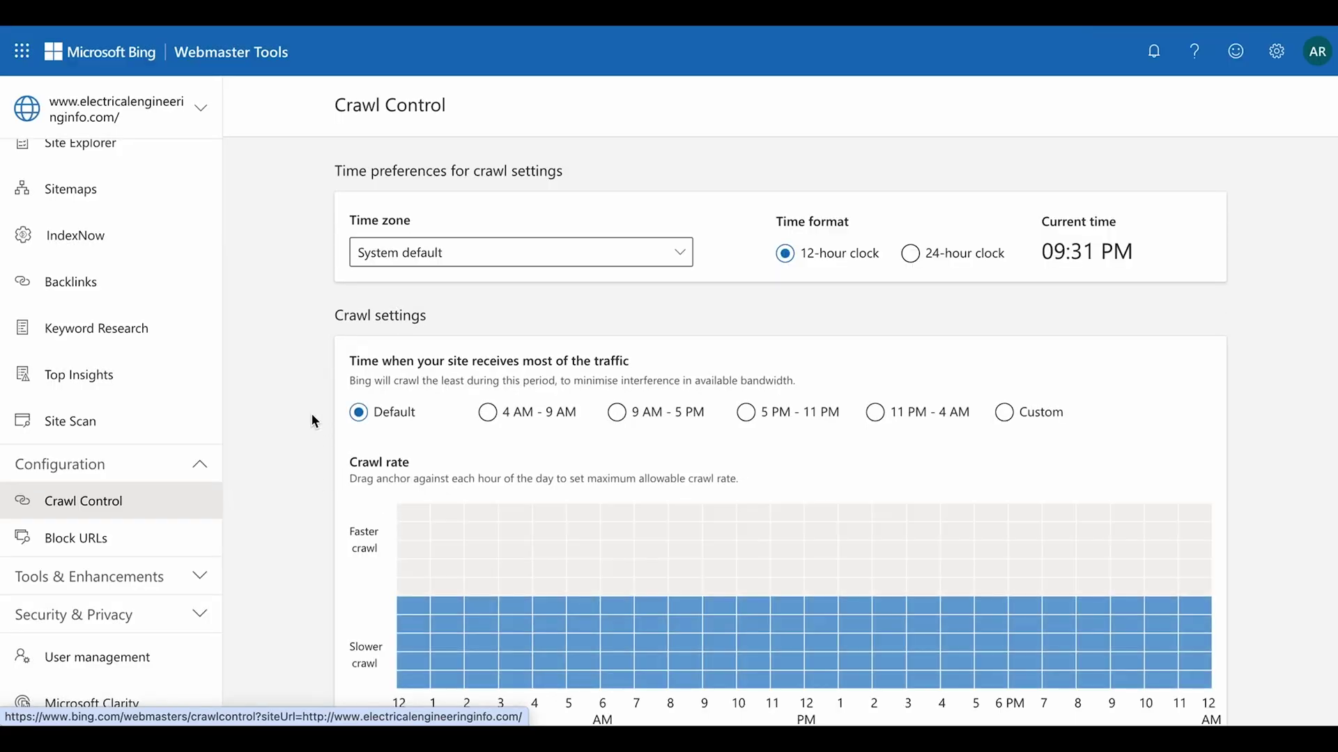
pyautogui.scroll(-2, 310, 414)
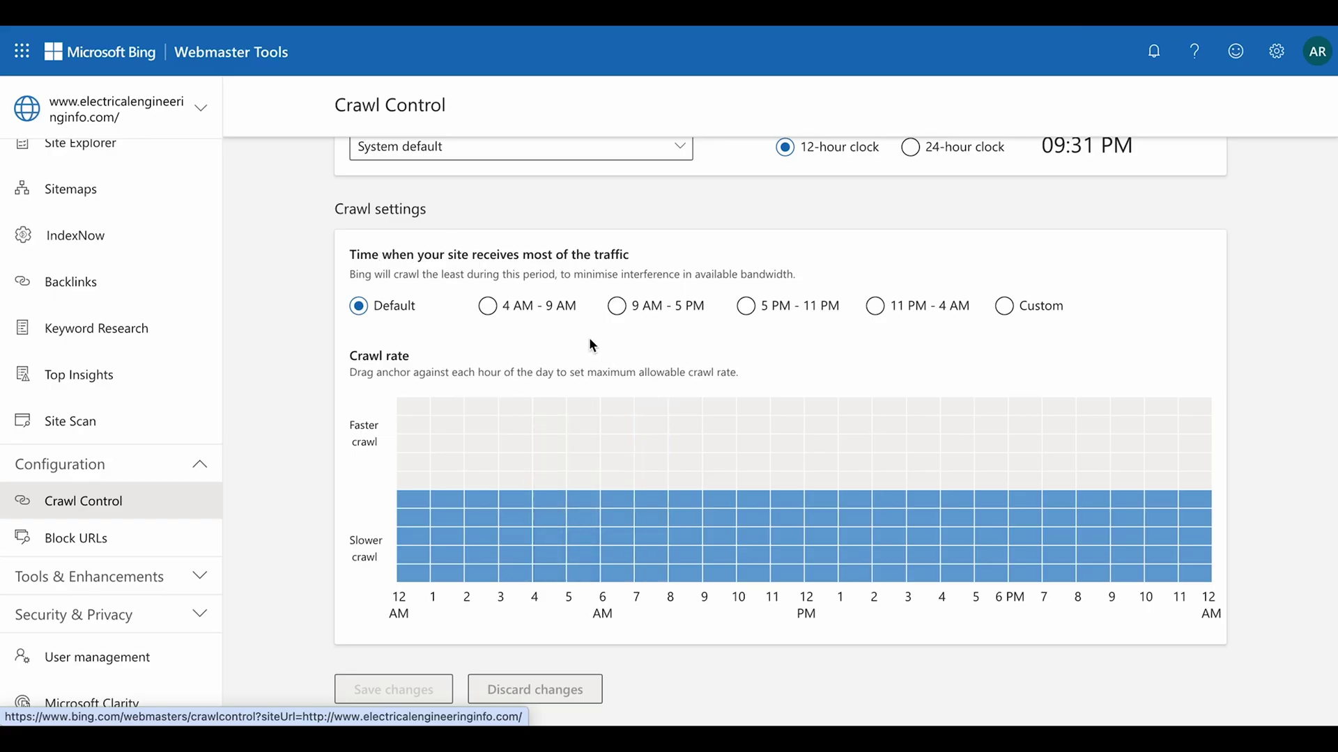
# - View the Block URLs page, then the robots.txt Tester under Tools & Enhancements
pyautogui.click(194, 537)
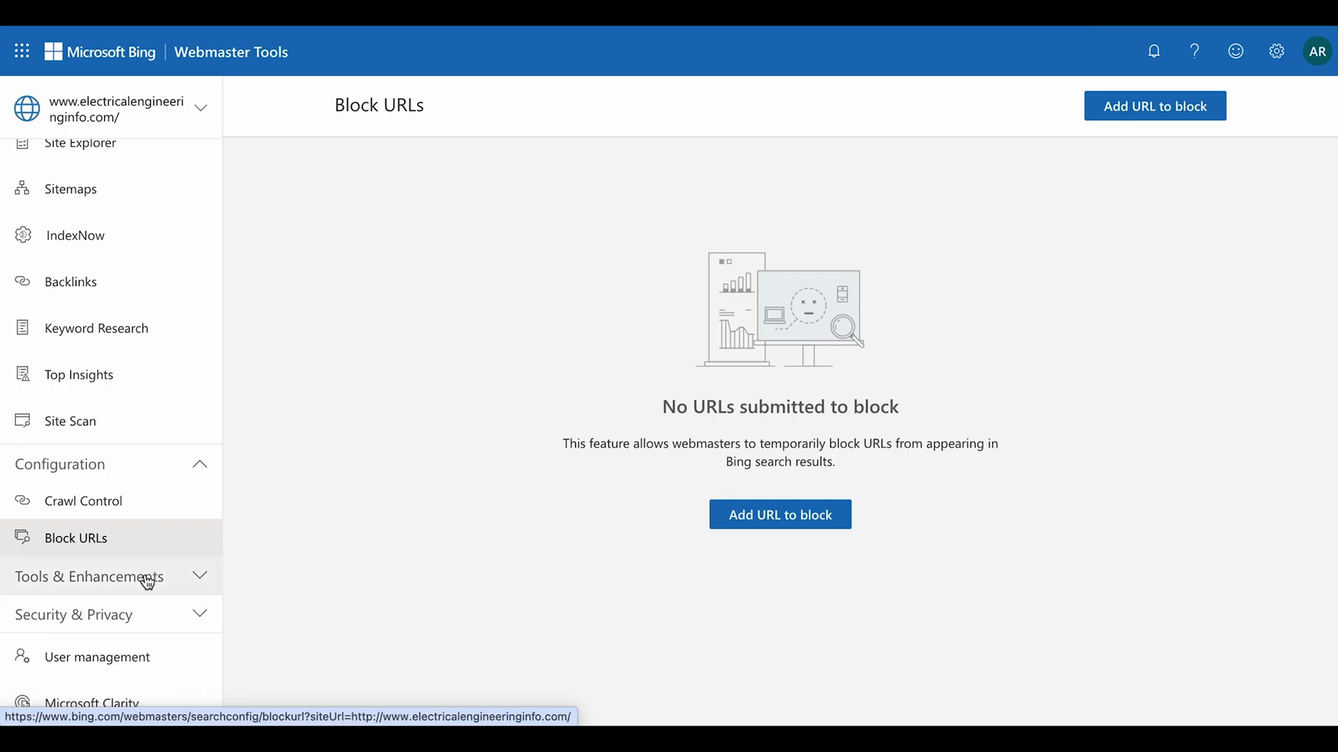
pyautogui.click(147, 583)
pyautogui.scroll(-1, 149, 581)
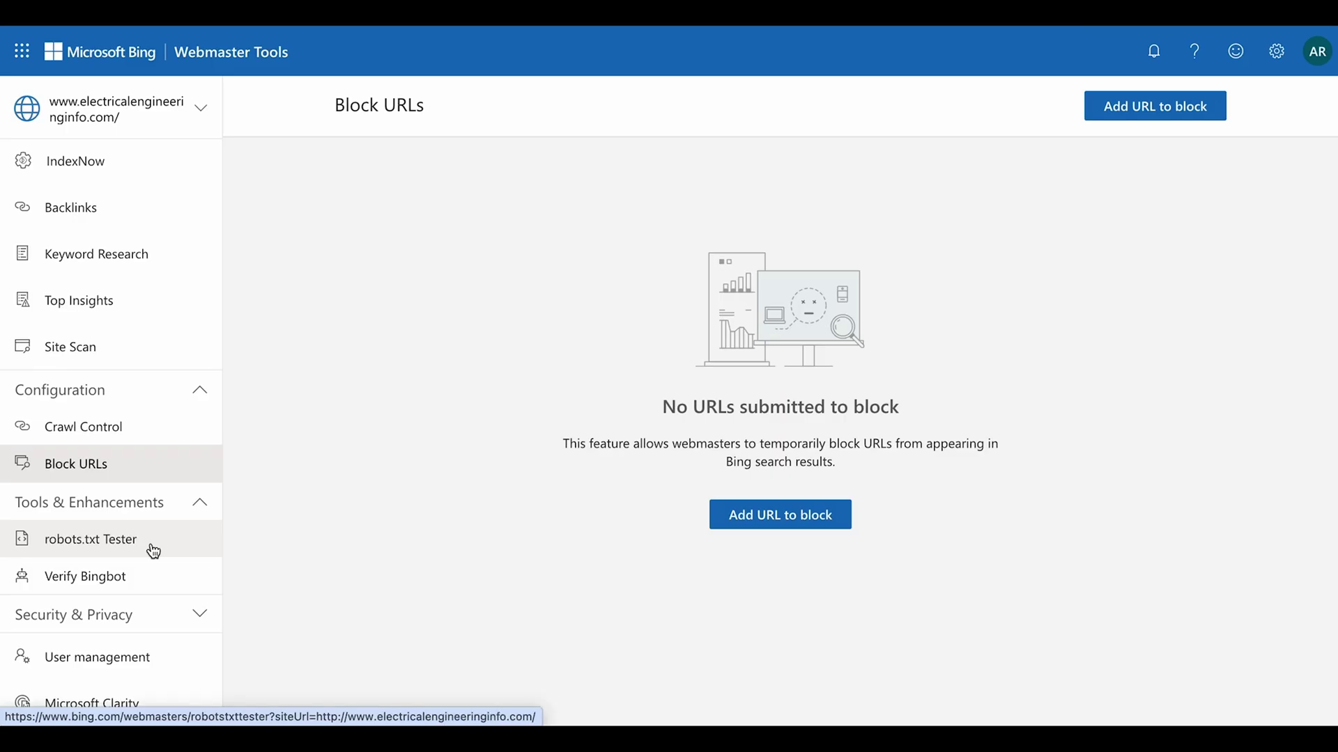
pyautogui.click(154, 550)
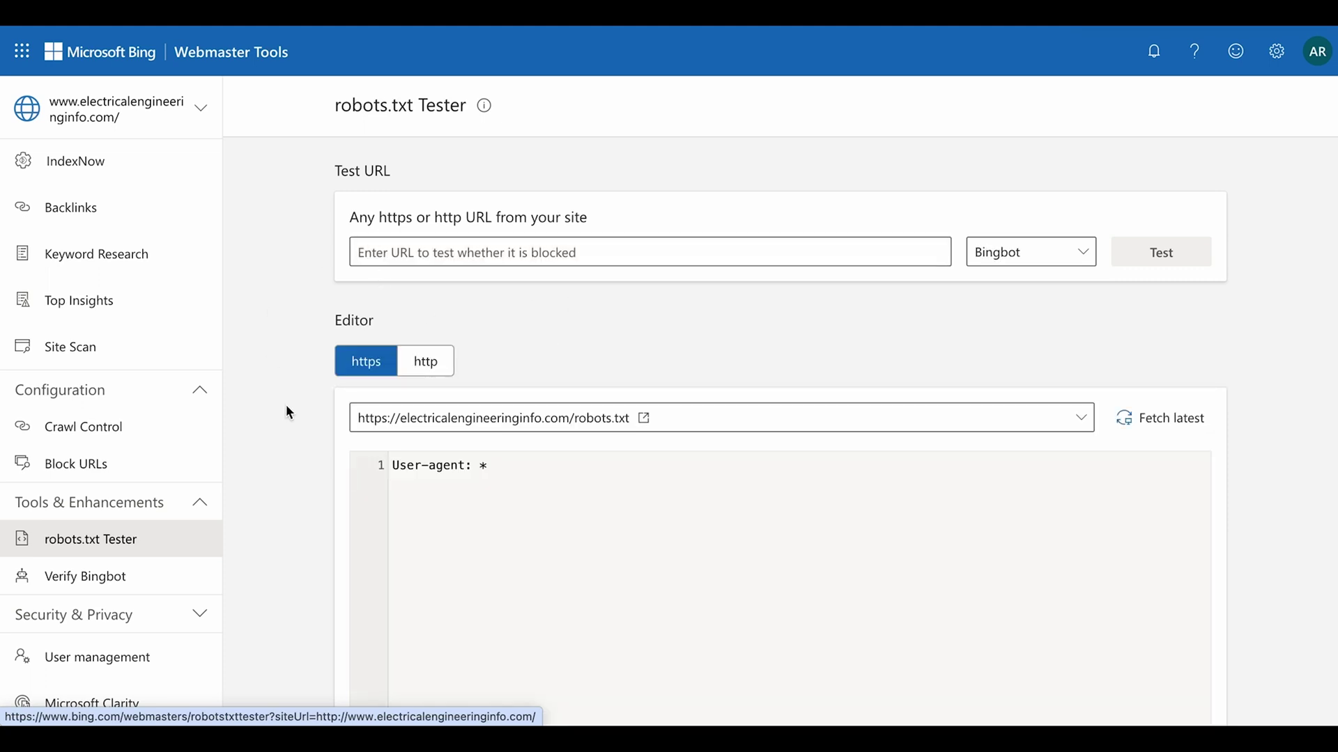
pyautogui.scroll(-2, 293, 418)
# - Review the Copyright Removal Notices page under Security & Privacy
pyautogui.click(101, 614)
pyautogui.click(101, 618)
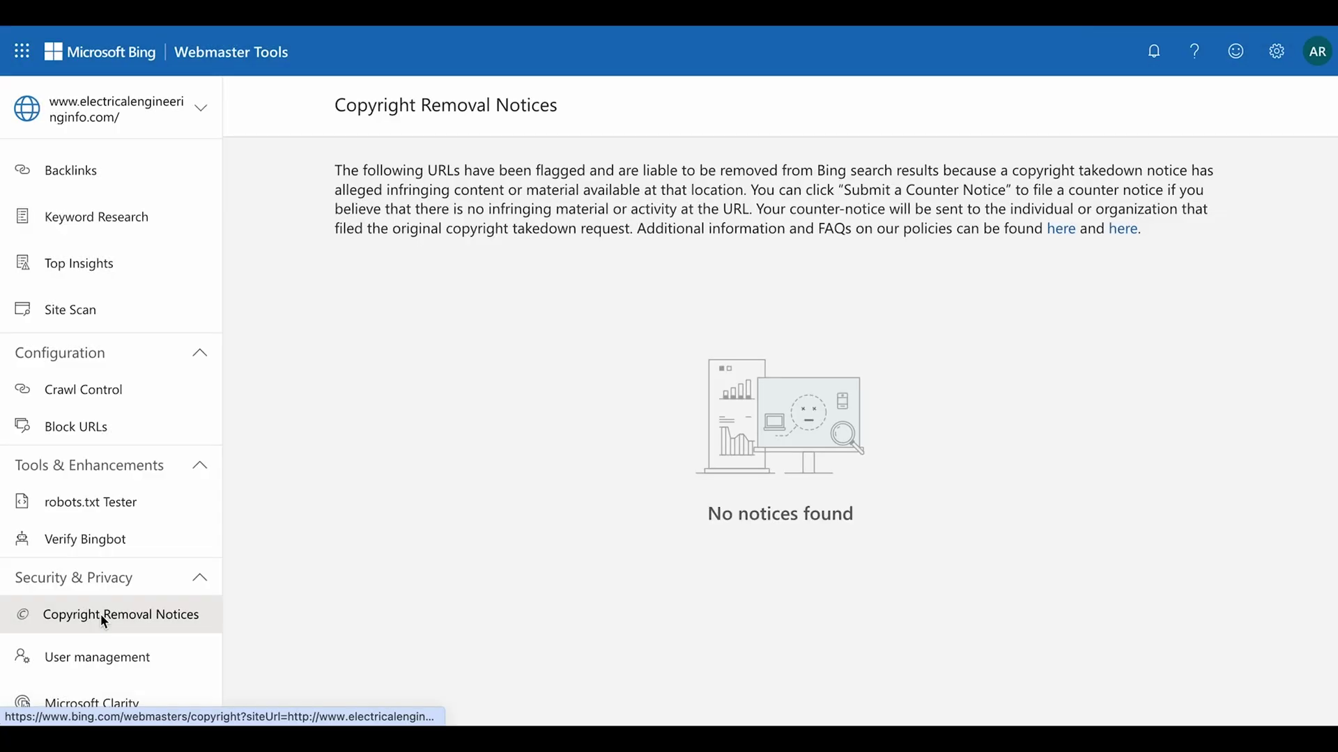
pyautogui.tripleClick(526, 203)
pyautogui.click(618, 291)
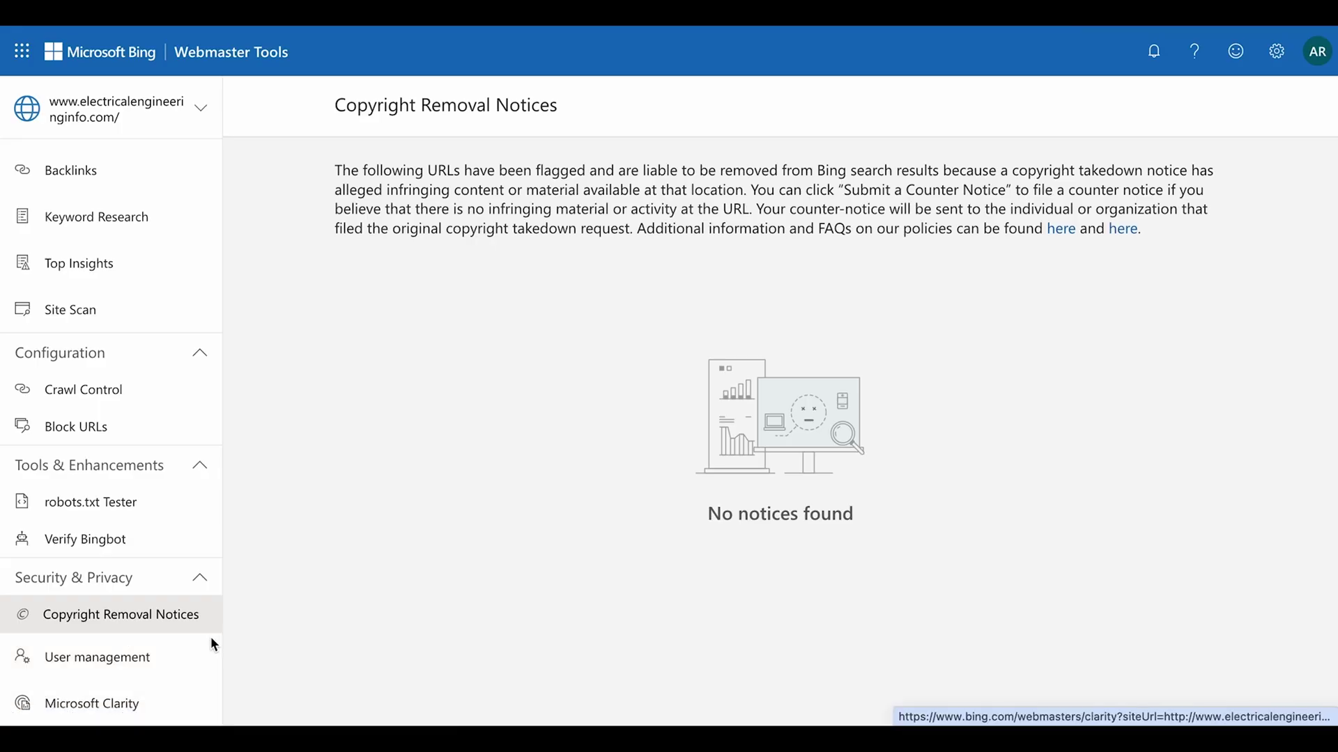
# - Check User management, then go back to the site's Home dashboard
pyautogui.click(156, 659)
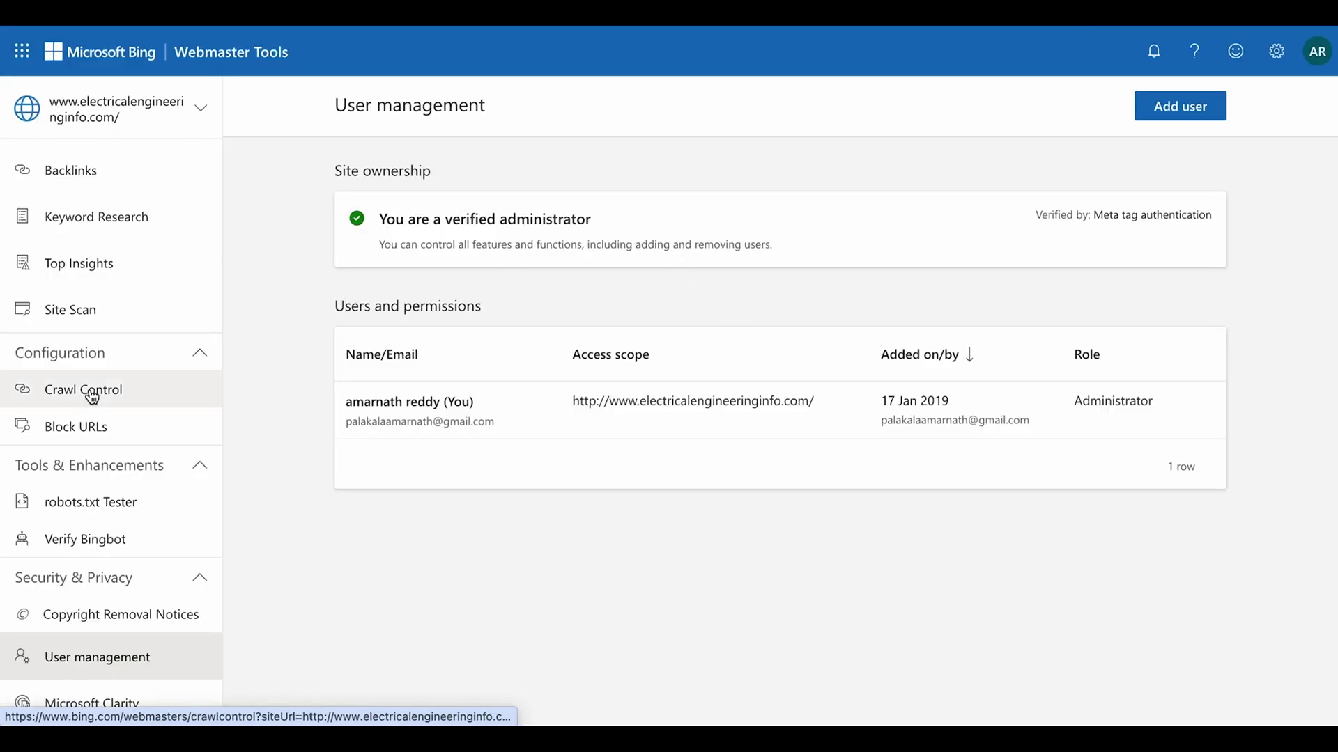
pyautogui.scroll(4, 91, 397)
pyautogui.click(109, 161)
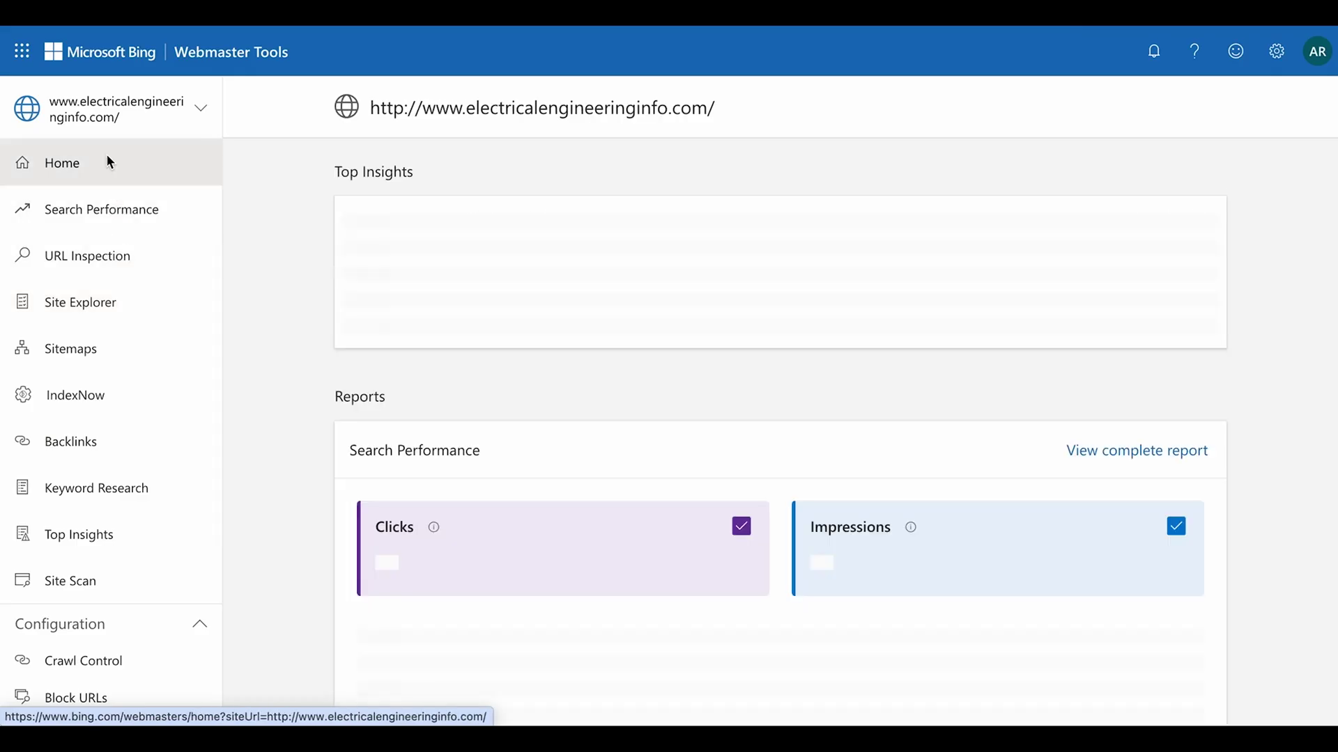